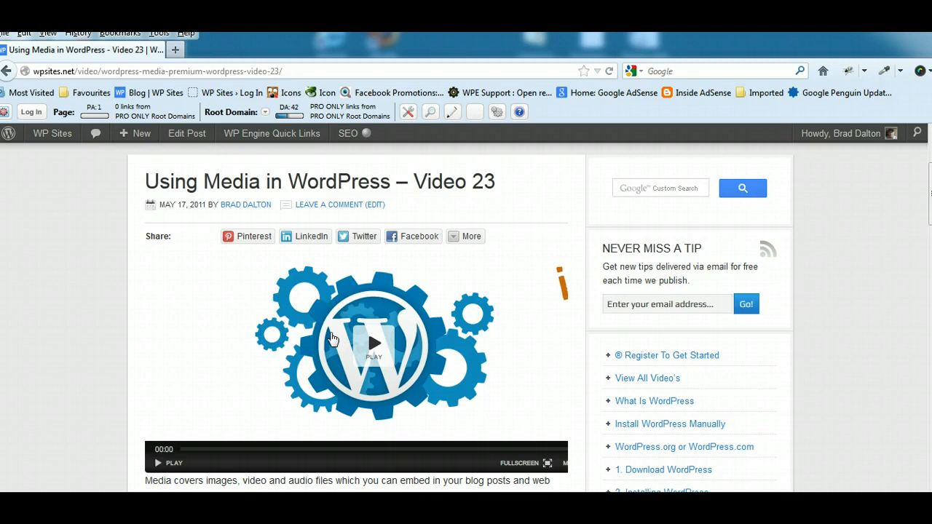
# Read through the "Using Media in WordPress – Video 23" post, including its media settings notes and related links.
pyautogui.click(817, 266)
pyautogui.scroll(-3, 818, 266)
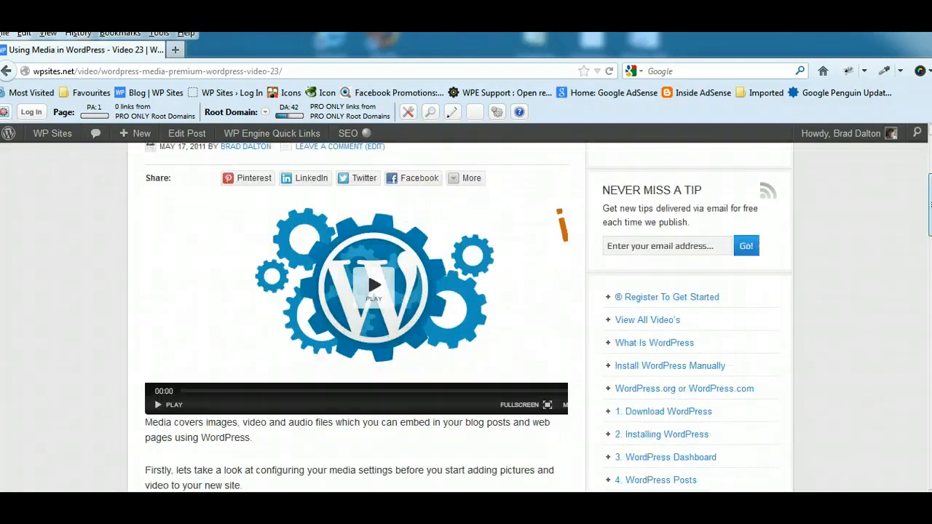
pyautogui.scroll(-7, 537, 317)
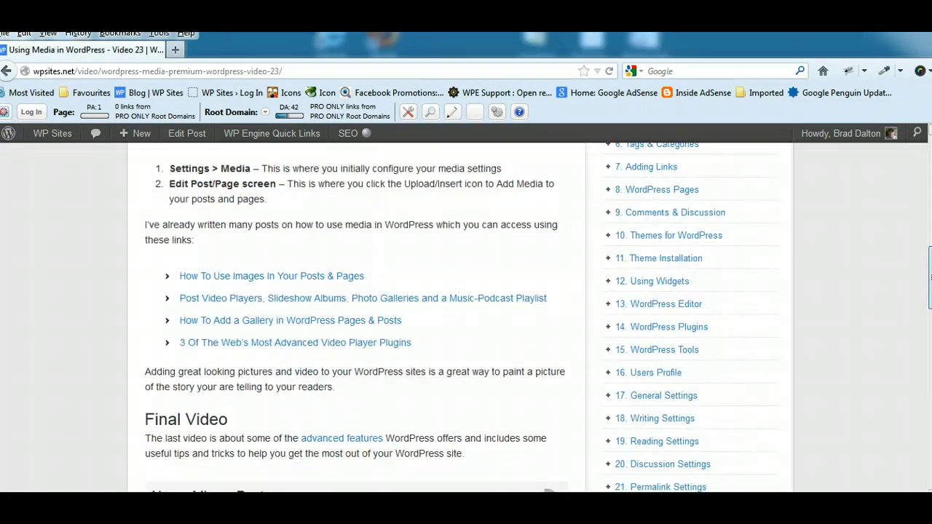
pyautogui.scroll(1, 461, 318)
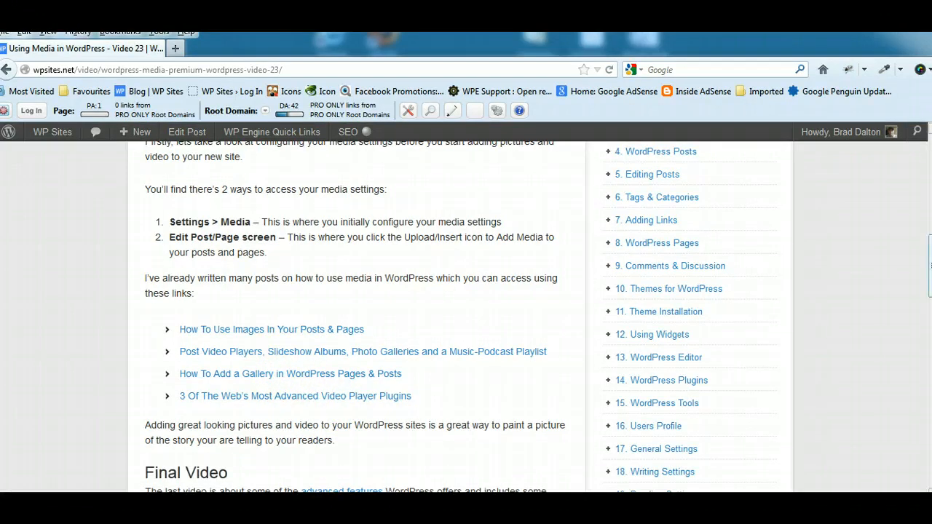
pyautogui.scroll(-6, 465, 313)
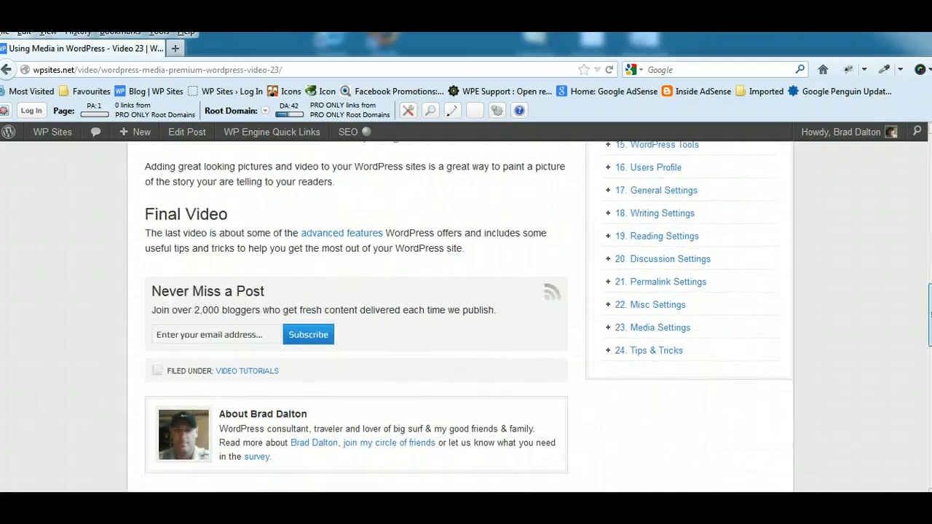
pyautogui.scroll(10, 466, 313)
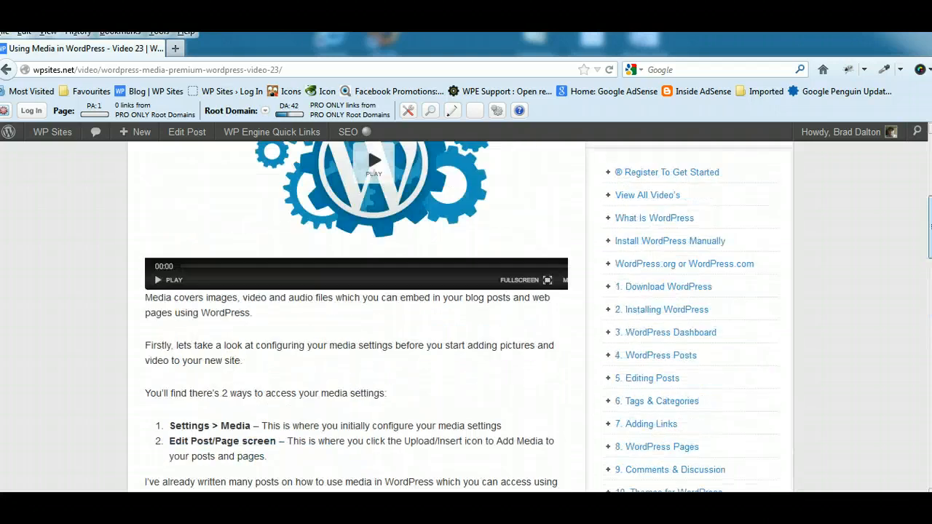
pyautogui.scroll(5, 466, 313)
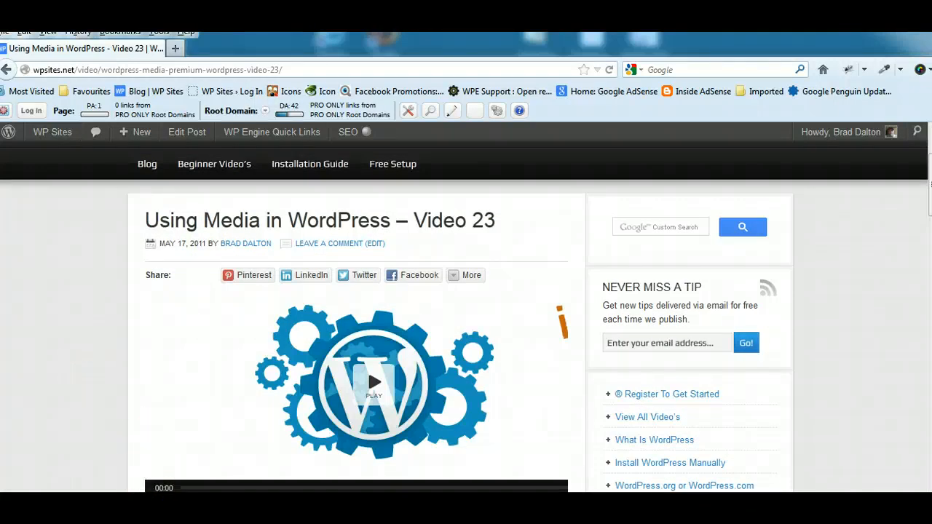
# Switch to the local WordPress site in Internet Explorer and open its Media Settings, leaving the post editor without saving.
pyautogui.moveTo(97, 512)
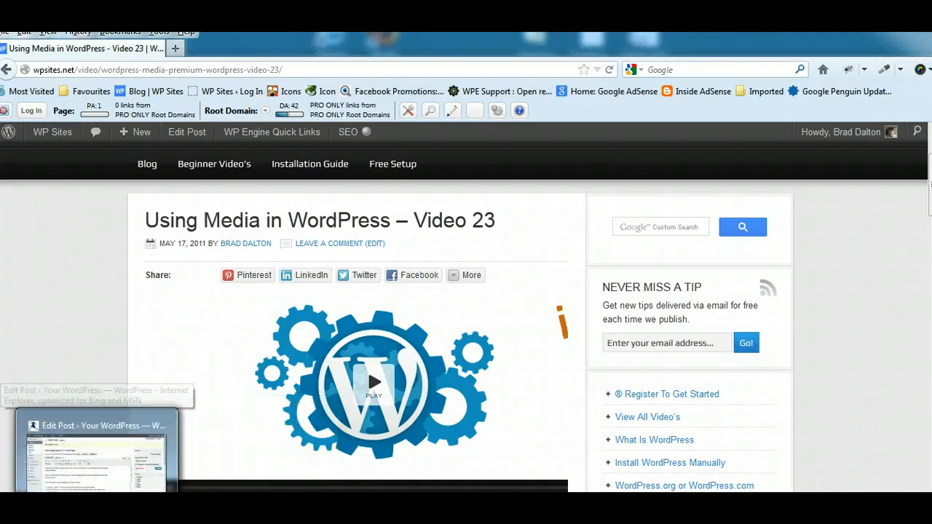
pyautogui.click(96, 447)
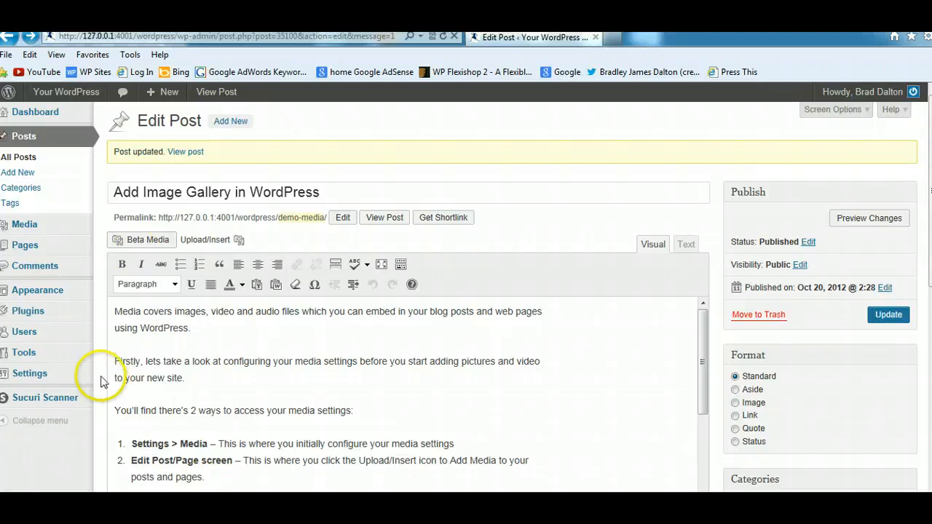
pyautogui.moveTo(62, 377)
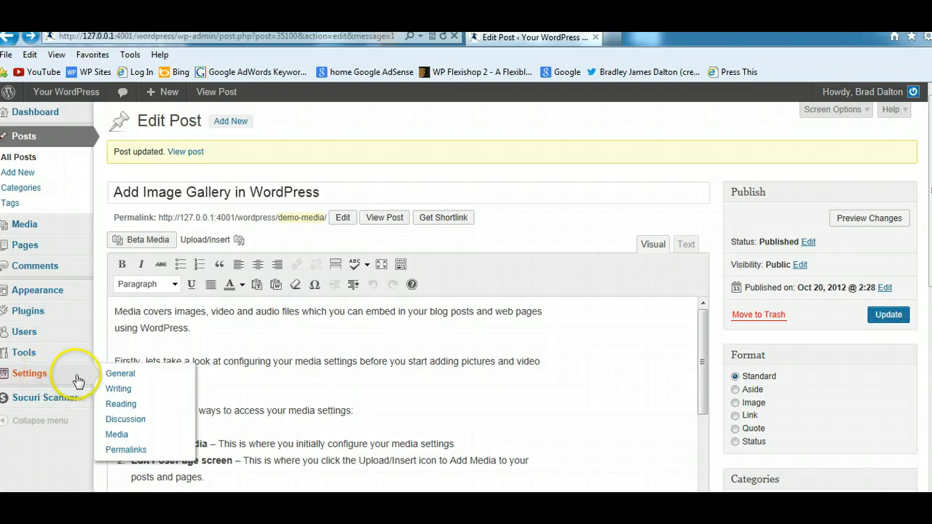
pyautogui.click(125, 435)
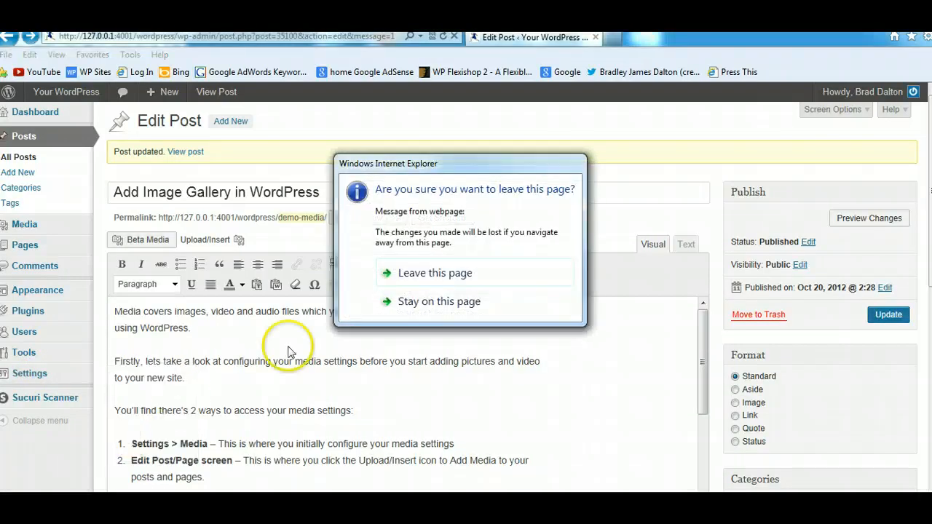
pyautogui.click(430, 273)
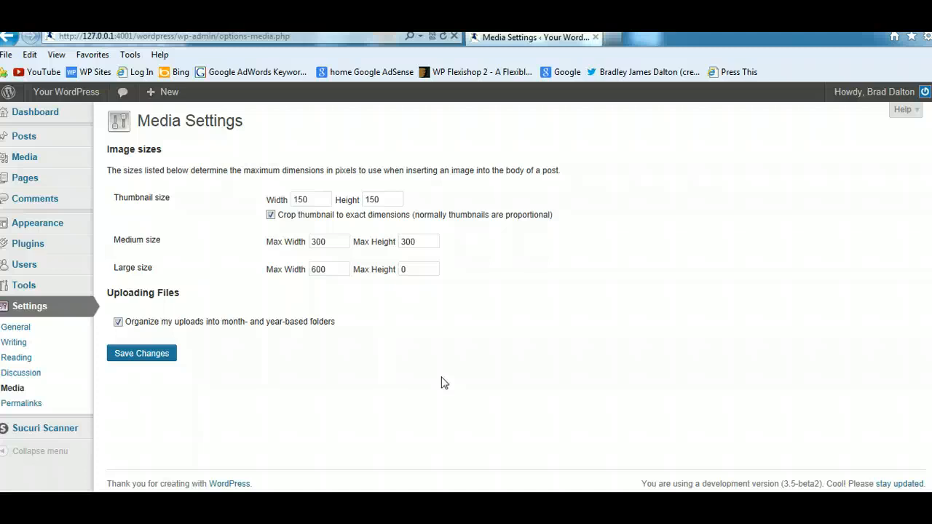
# Examine the thumbnail, medium and large image size settings, especially the large size's maximum width.
pyautogui.doubleClick(300, 199)
pyautogui.click(333, 242)
pyautogui.click(333, 267)
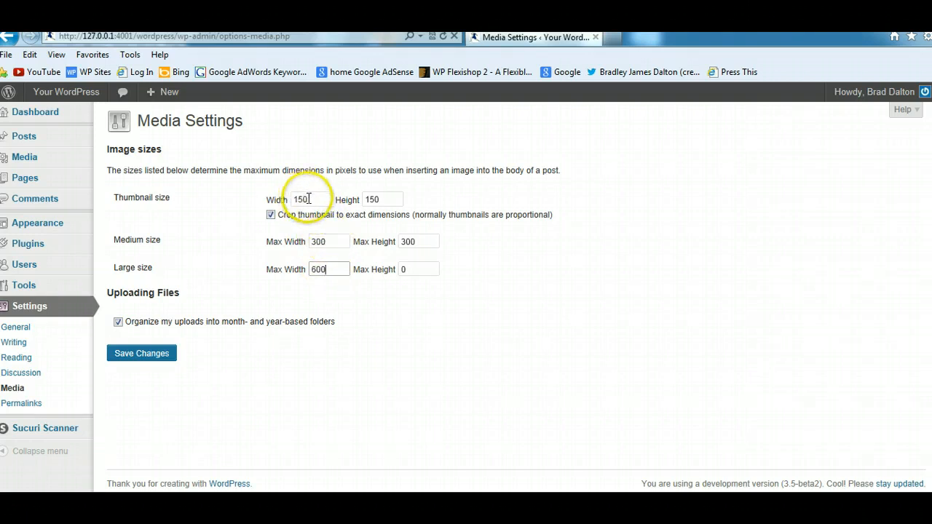
pyautogui.click(331, 243)
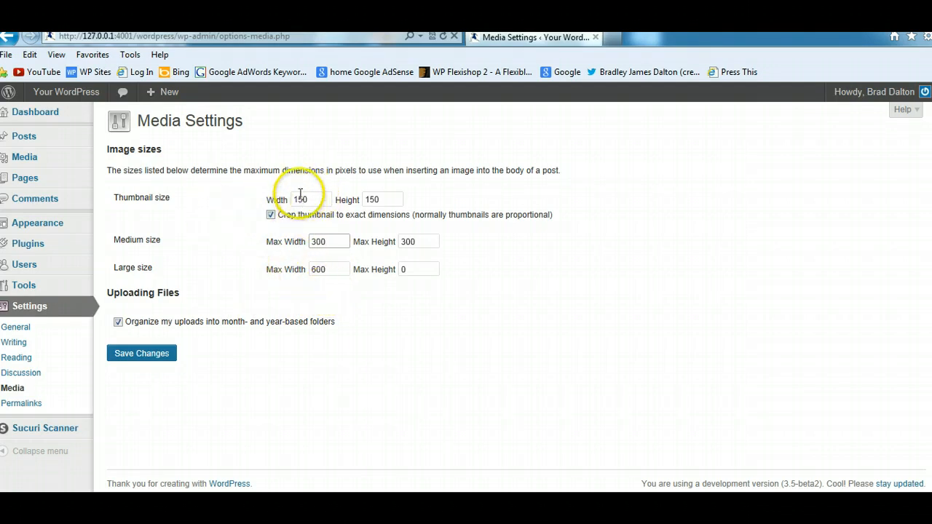
pyautogui.moveTo(182, 199); pyautogui.dragTo(113, 197)
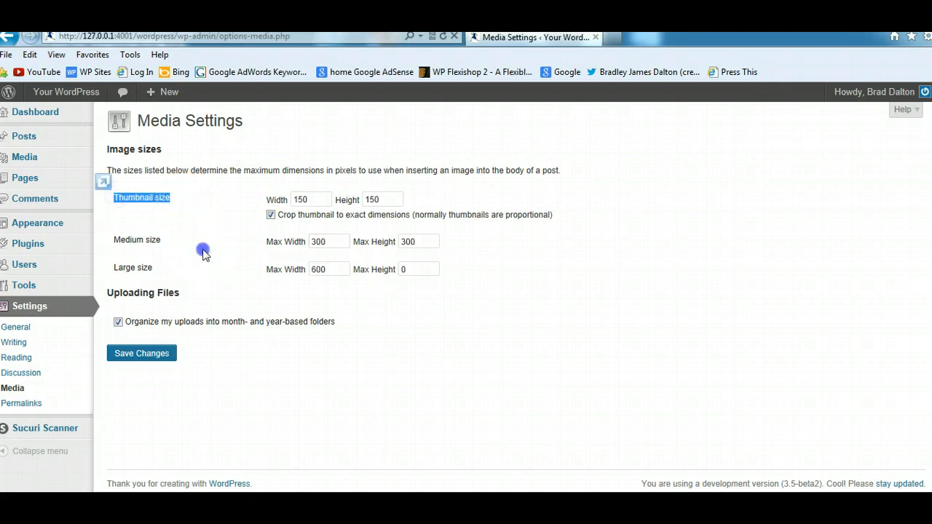
pyautogui.click(201, 248)
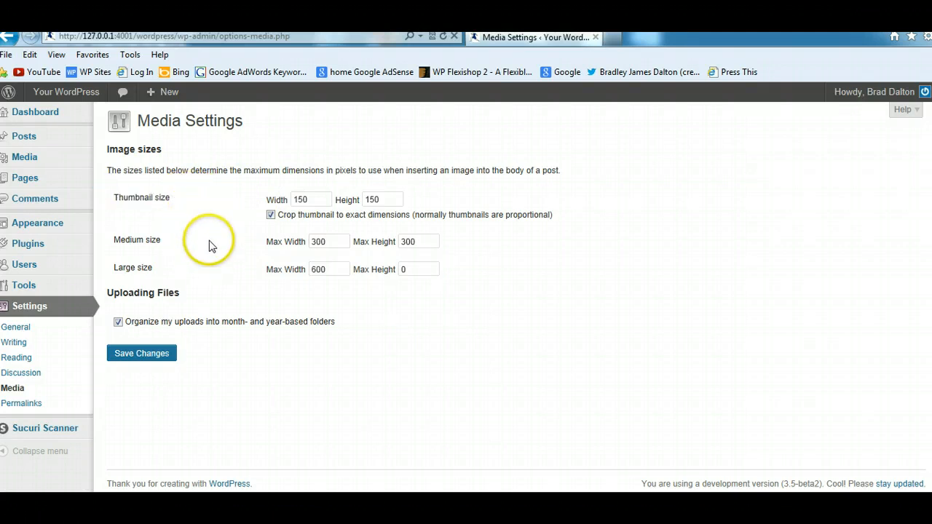
pyautogui.tripleClick(142, 200)
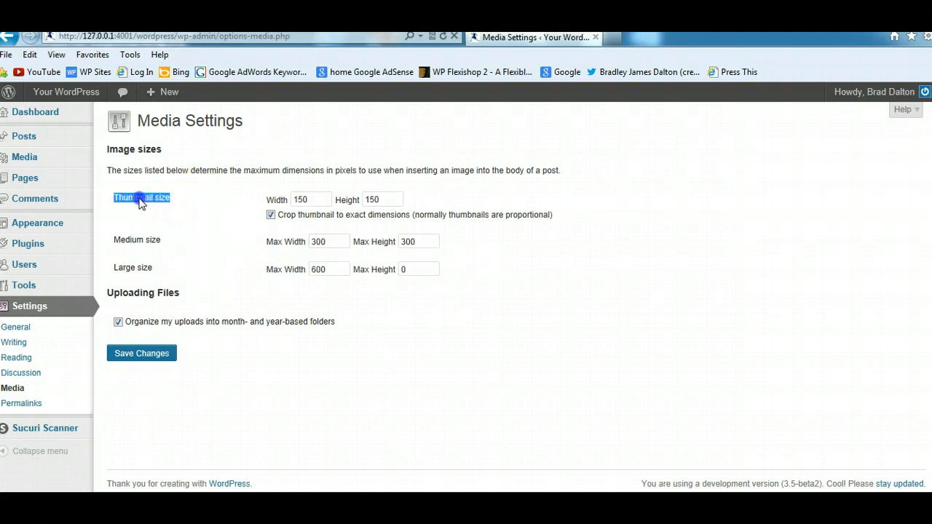
pyautogui.click(214, 275)
pyautogui.moveTo(333, 274); pyautogui.dragTo(301, 268)
pyautogui.click(342, 294)
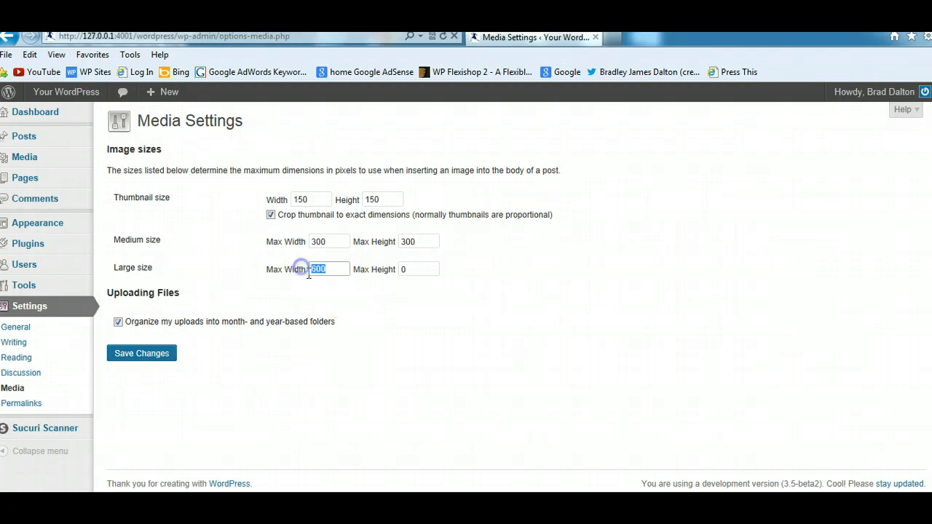
pyautogui.click(343, 297)
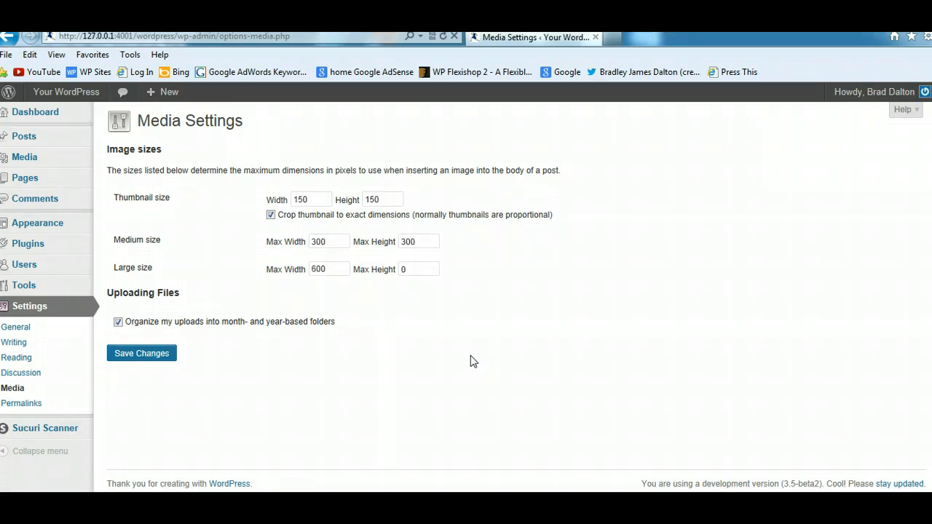
# Save the media settings with the large image size's maximum width kept at 600.
pyautogui.doubleClick(315, 269)
pyautogui.click(158, 355)
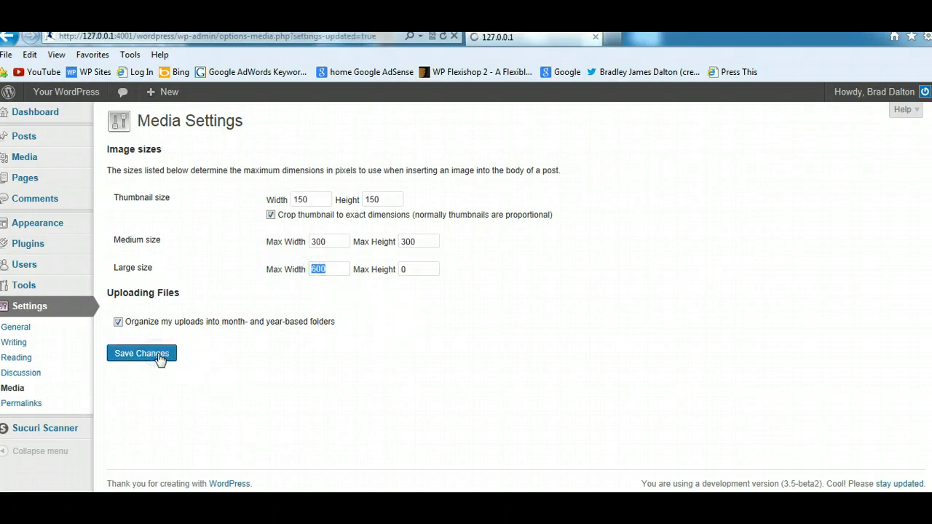
# Switch to the Demo Image draft in Firefox and open Add Media with the insertion point at the end of the first paragraph.
pyautogui.moveTo(40, 145)
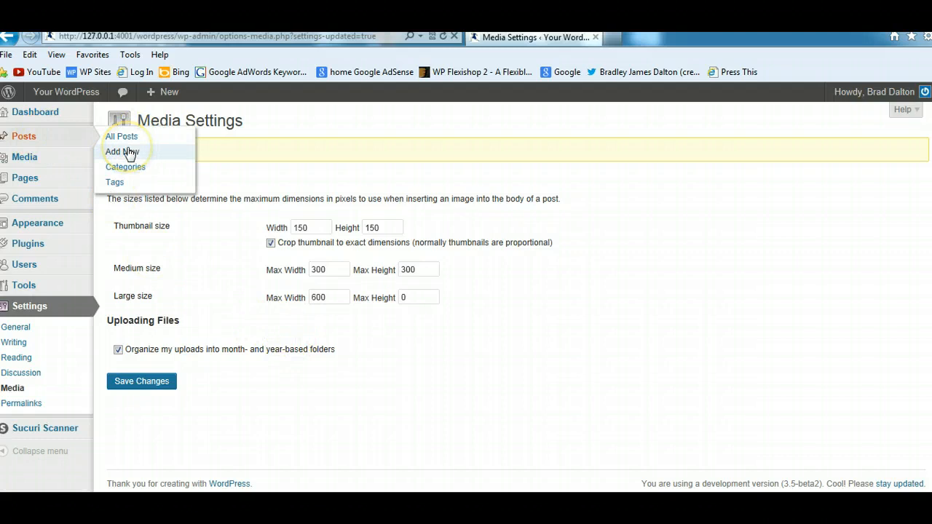
pyautogui.moveTo(194, 478)
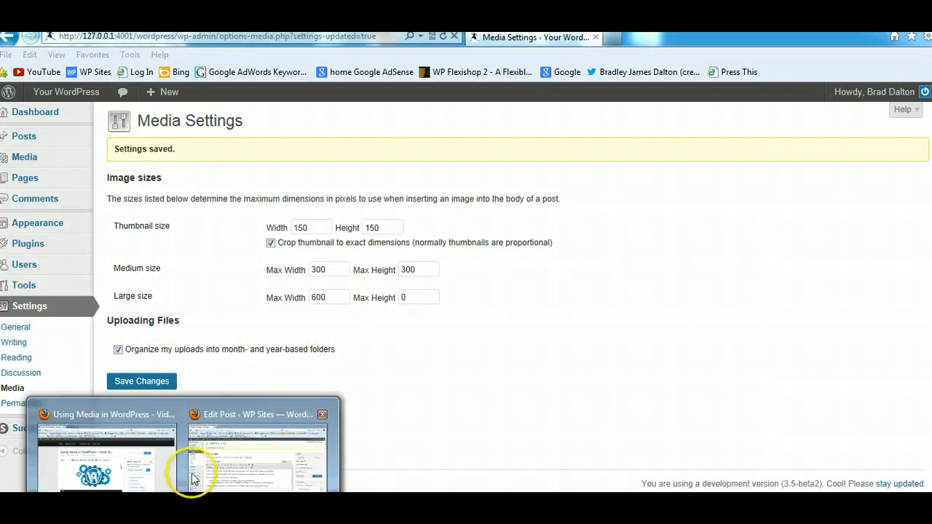
pyautogui.click(191, 473)
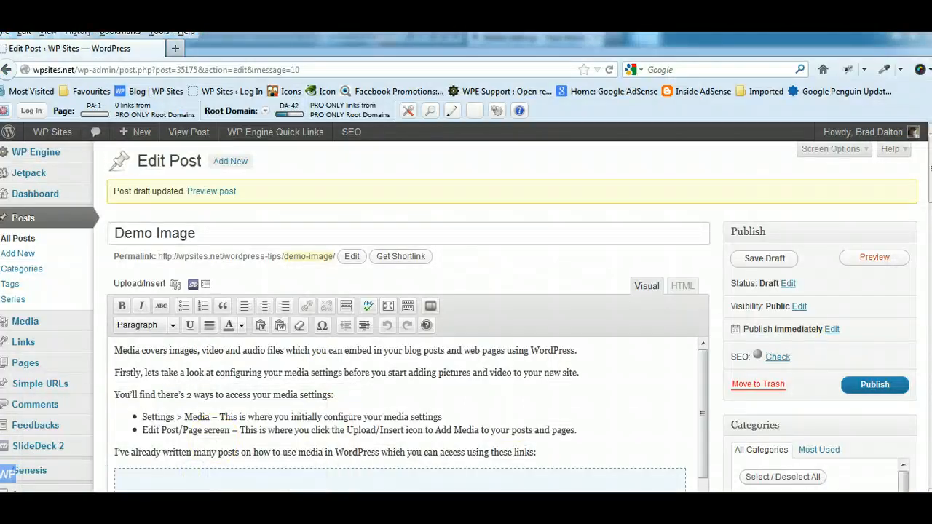
pyautogui.moveTo(930, 167); pyautogui.dragTo(930, 187)
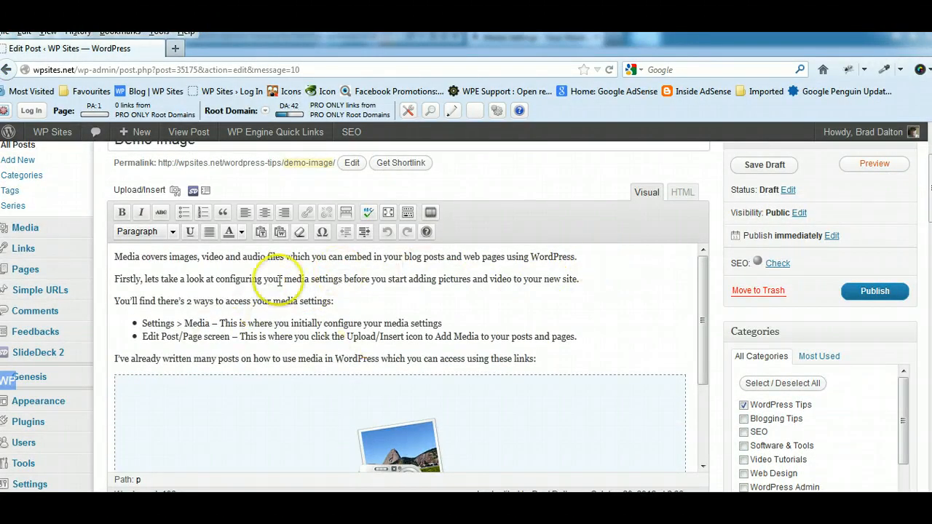
pyautogui.click(580, 257)
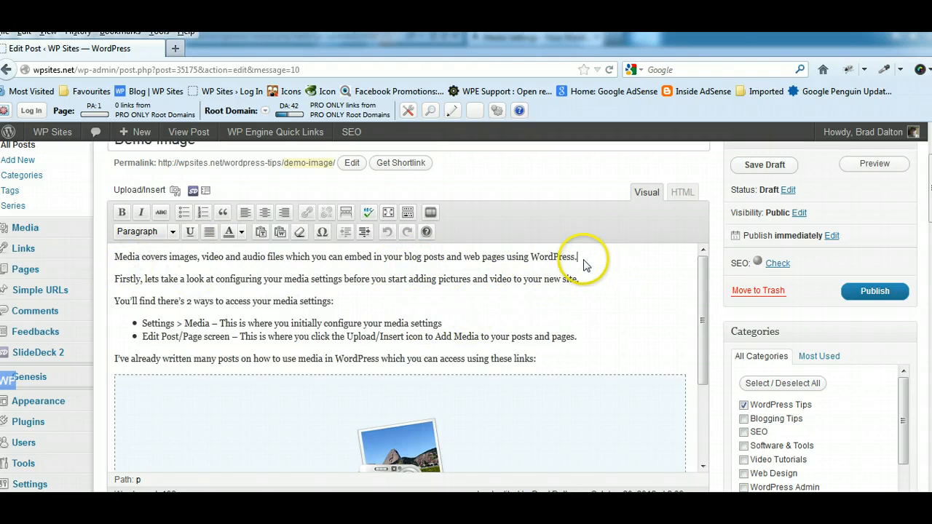
pyautogui.click(174, 190)
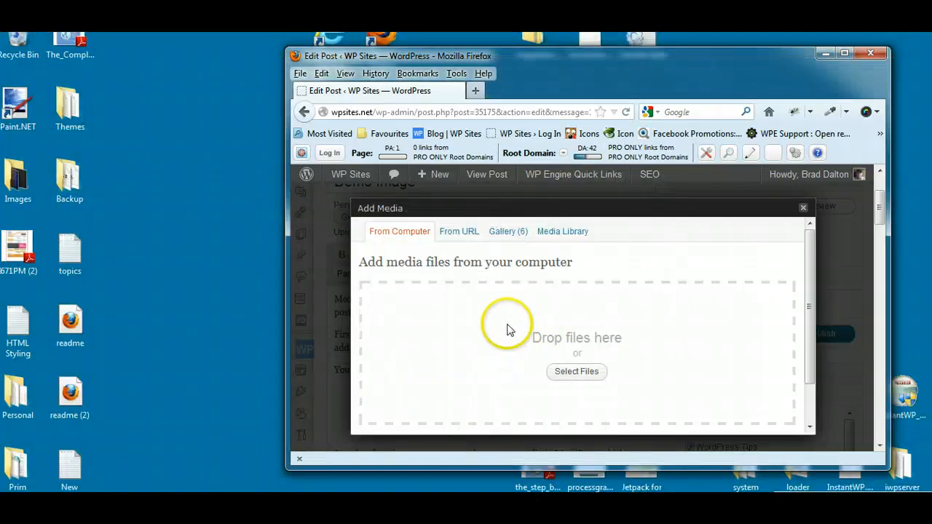
# Look through the desktop's Images folder for pictures to upload, close it and maximize the Firefox window.
pyautogui.doubleClick(18, 177)
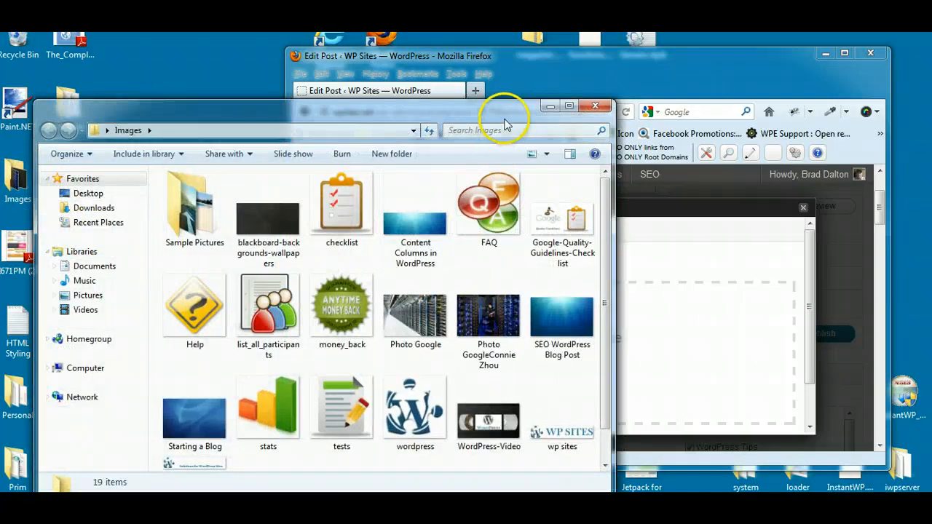
pyautogui.moveTo(505, 121); pyautogui.dragTo(265, 129)
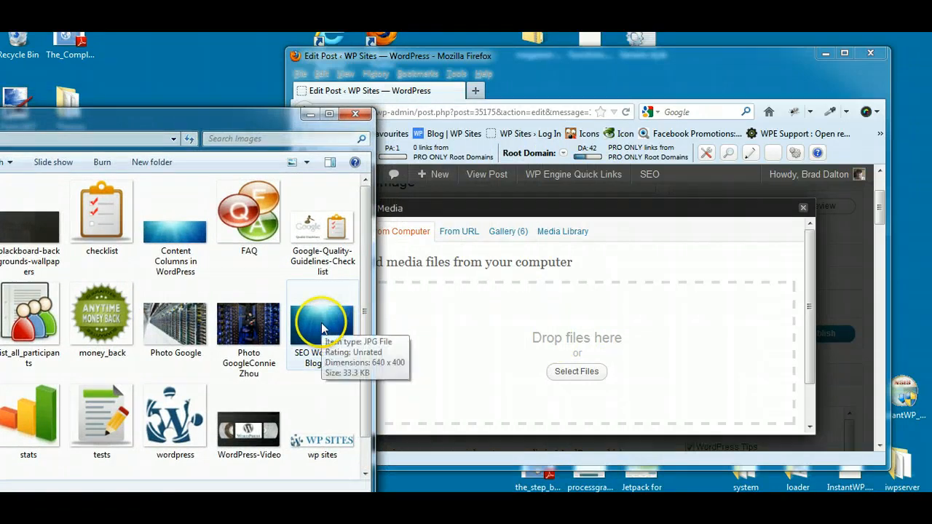
pyautogui.click(353, 114)
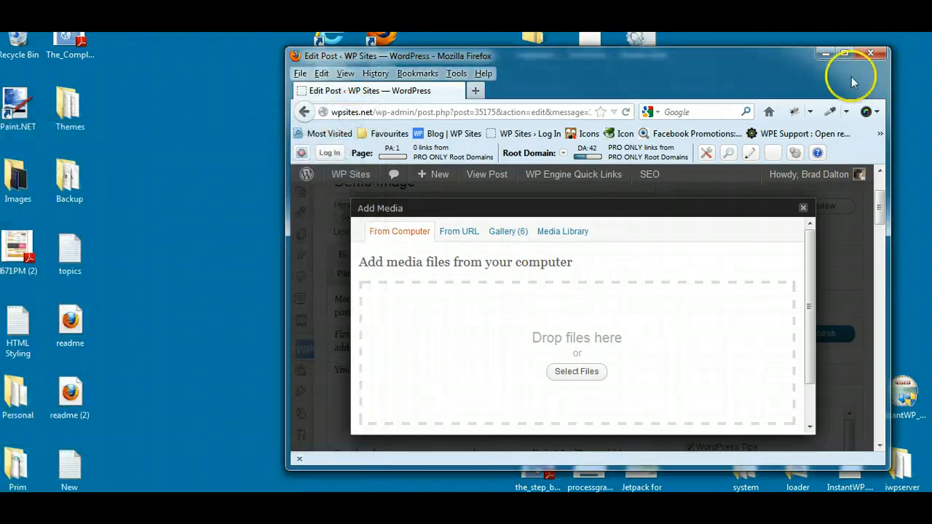
pyautogui.click(846, 54)
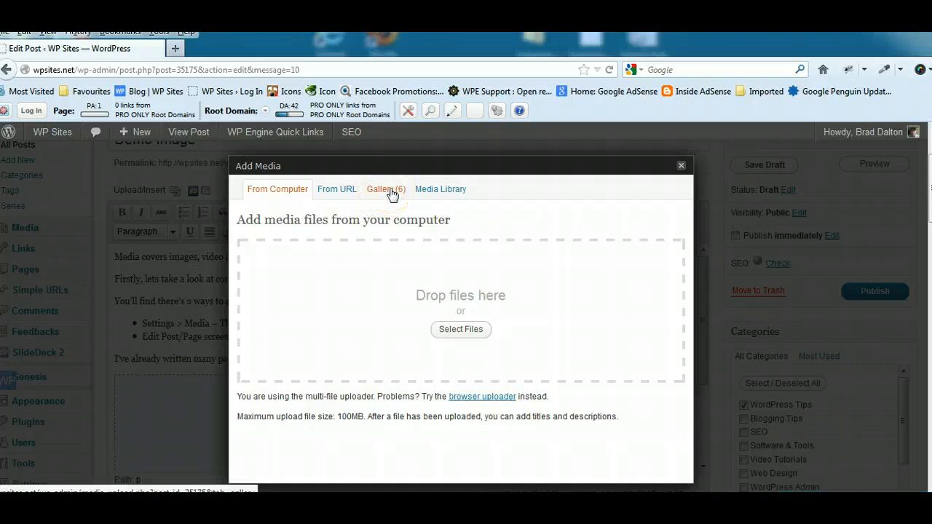
# Open the post's gallery images, tick the Koala image and view the gallery settings.
pyautogui.click(391, 191)
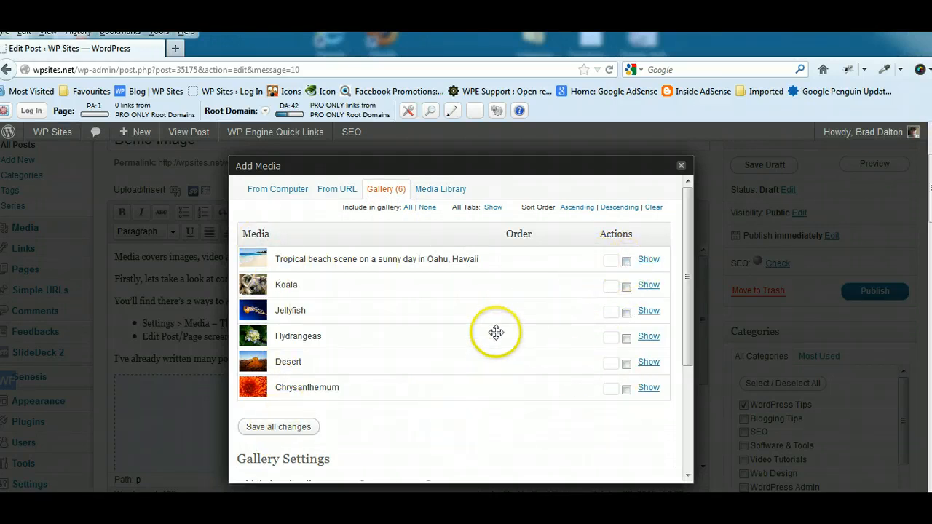
pyautogui.click(628, 287)
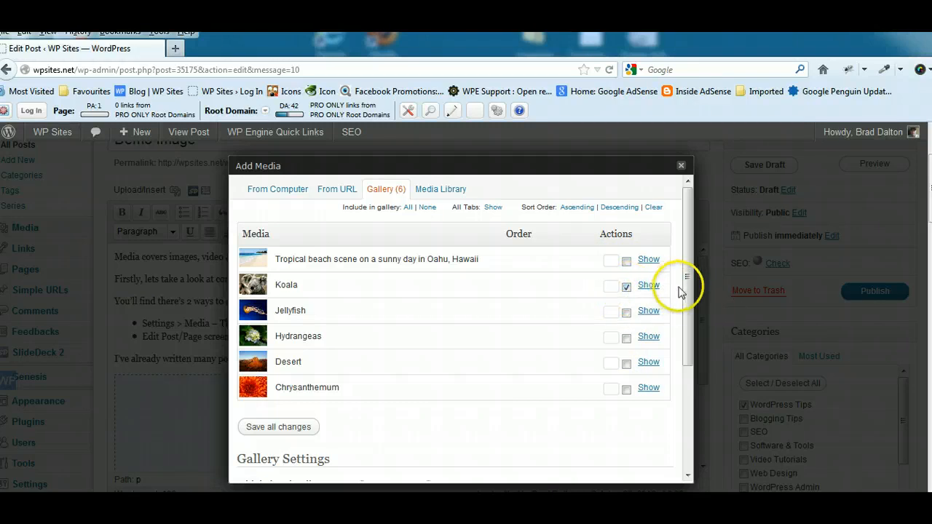
pyautogui.moveTo(686, 271); pyautogui.dragTo(687, 390)
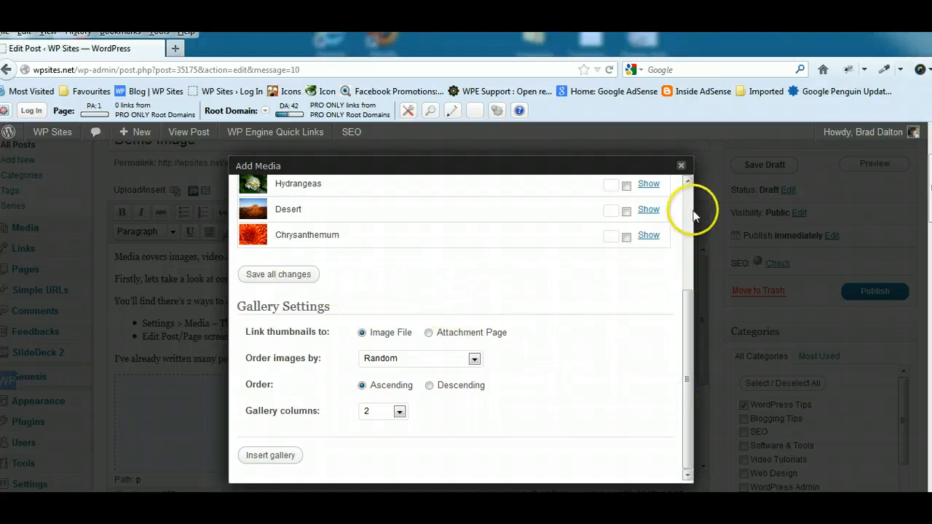
# Expand the Koala image's details and check its pixel dimensions.
pyautogui.scroll(10, 688, 200)
pyautogui.click(647, 285)
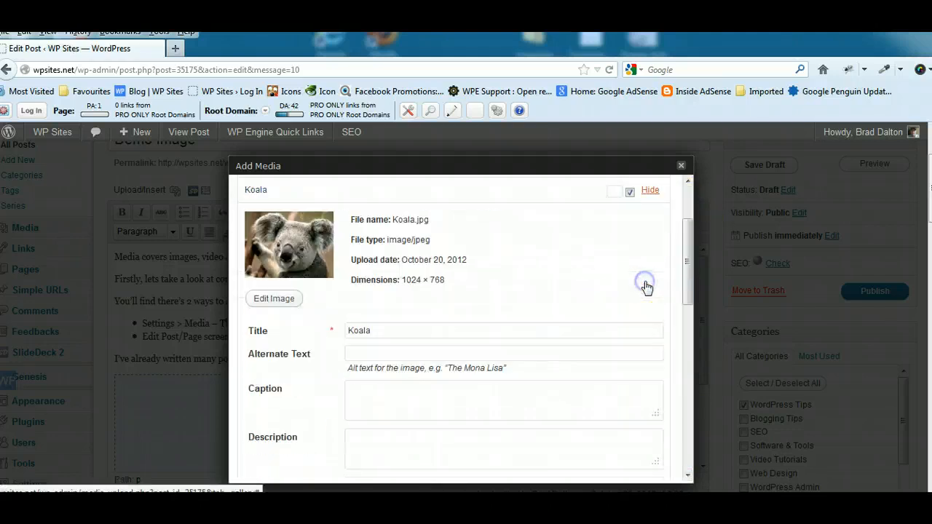
pyautogui.moveTo(689, 256); pyautogui.dragTo(699, 263)
pyautogui.click(446, 276)
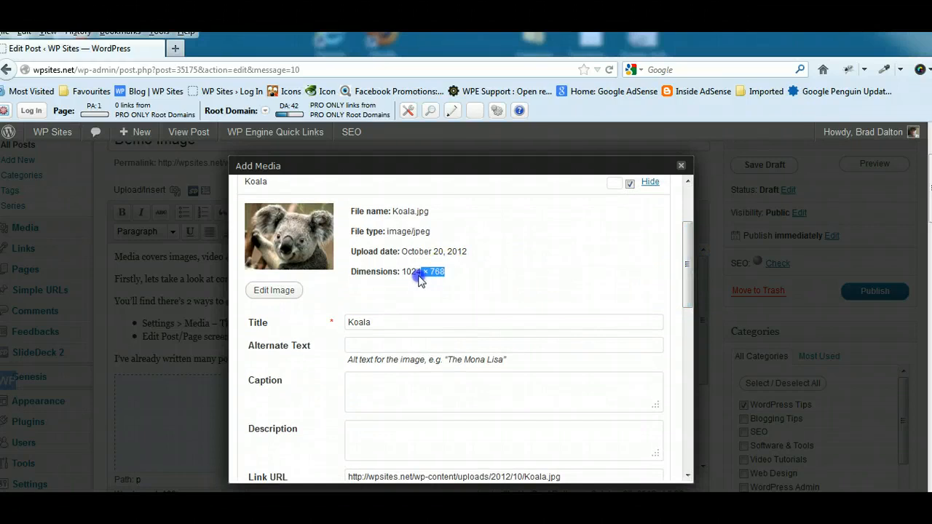
pyautogui.click(409, 282)
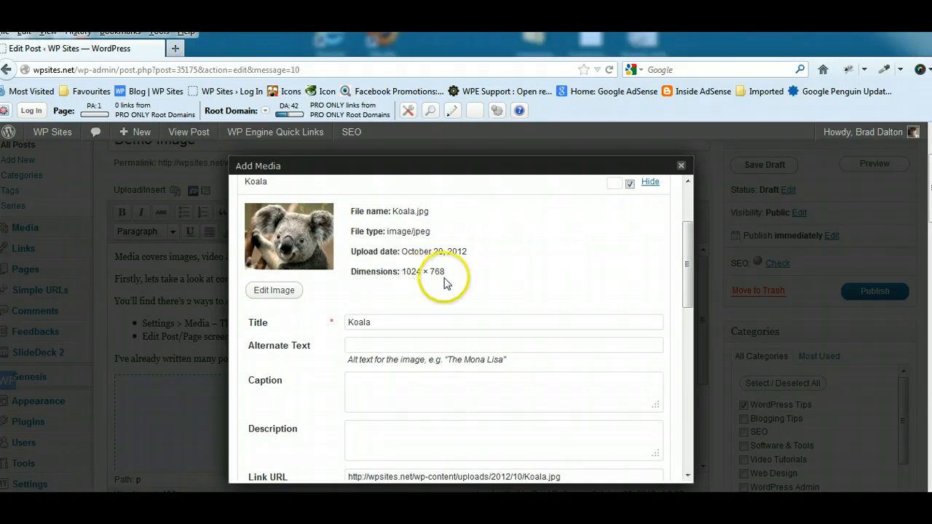
# Set the Koala image's alternate text to Koala and insert it into the post as a right-aligned thumbnail (200 × 150) linked to its file URL.
pyautogui.click(381, 341)
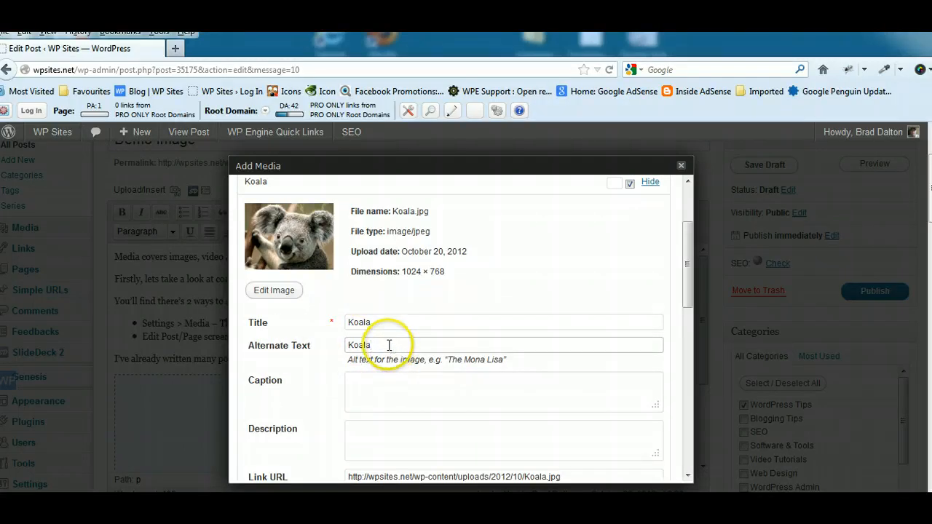
pyautogui.click(383, 377)
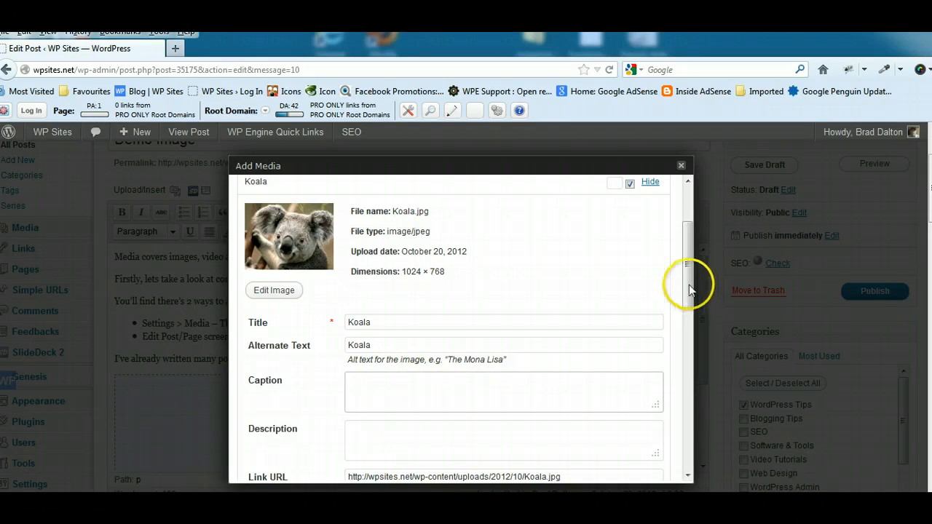
pyautogui.moveTo(689, 285); pyautogui.dragTo(684, 342)
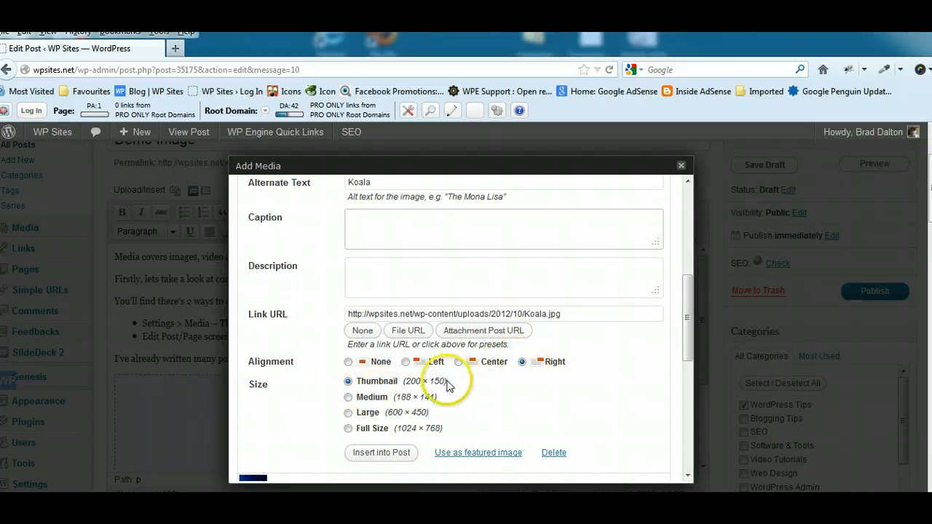
pyautogui.moveTo(688, 319); pyautogui.dragTo(686, 359)
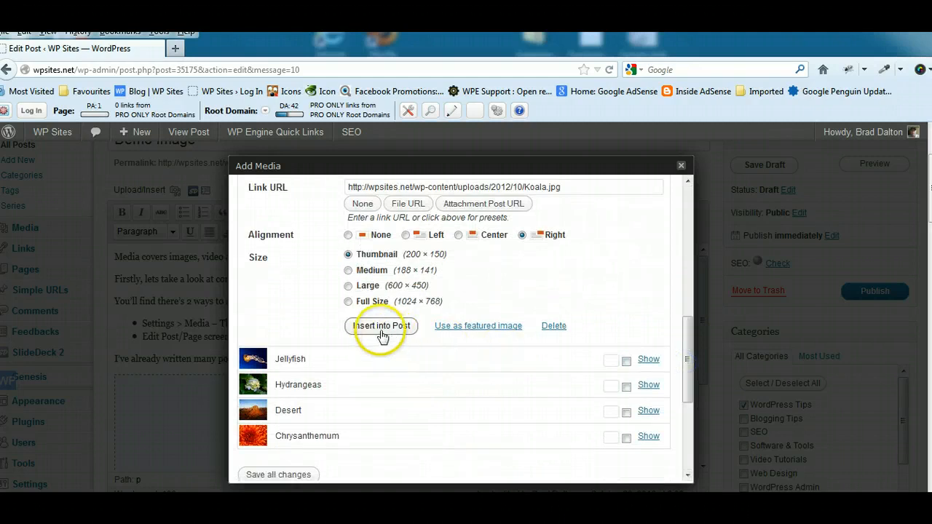
pyautogui.moveTo(688, 364); pyautogui.dragTo(689, 339)
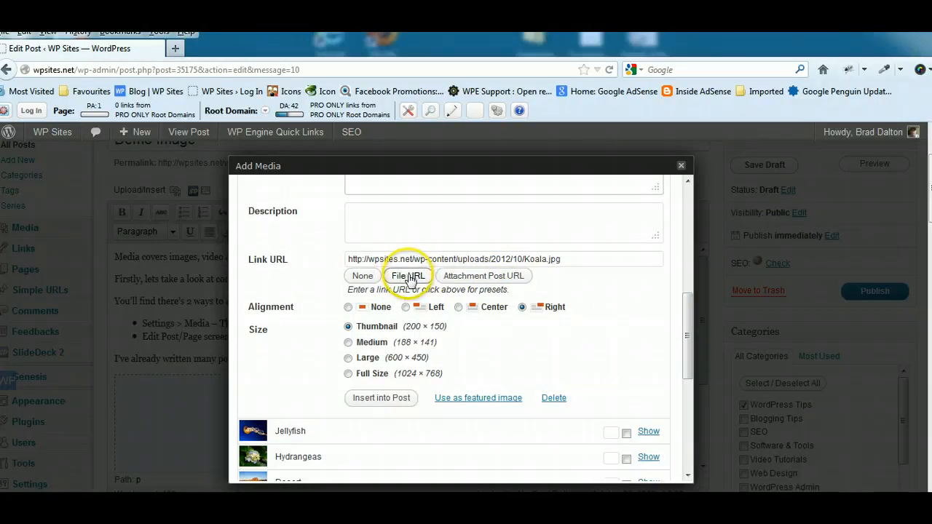
pyautogui.moveTo(559, 260); pyautogui.dragTo(413, 259)
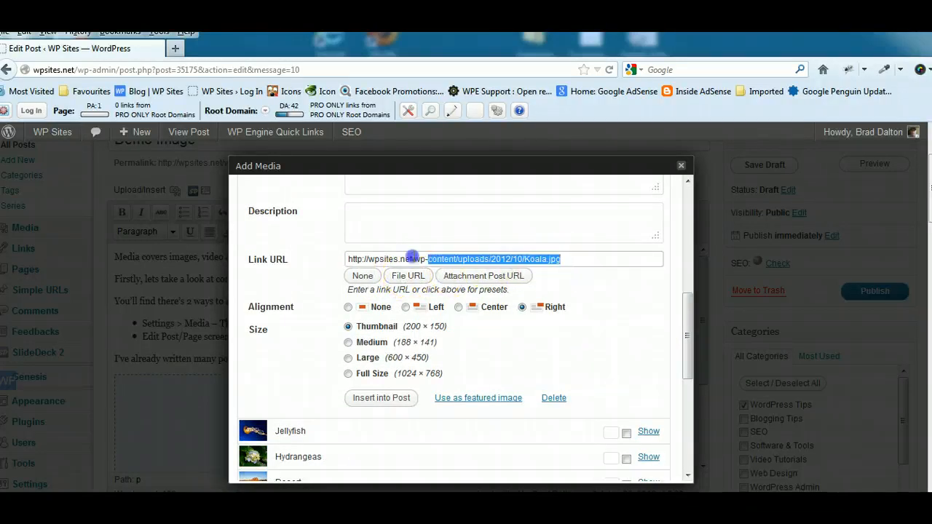
pyautogui.click(482, 328)
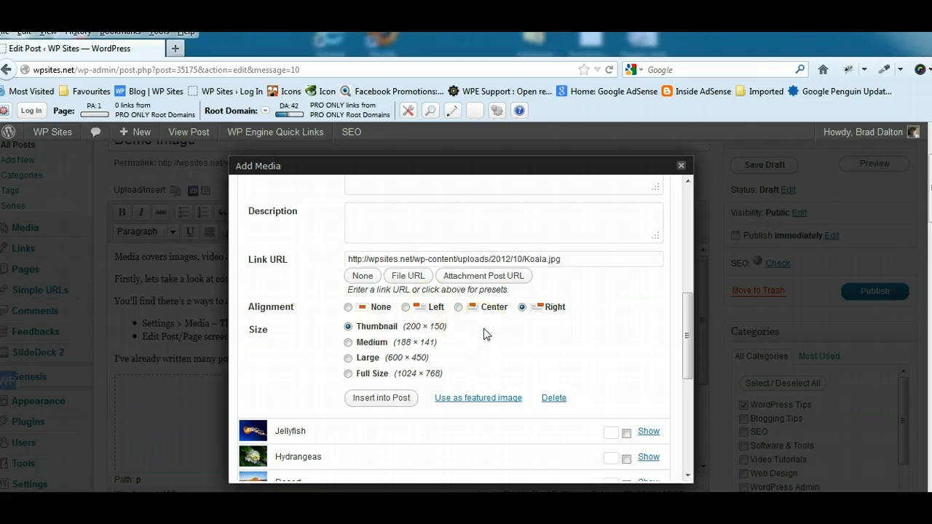
pyautogui.scroll(-1, 688, 357)
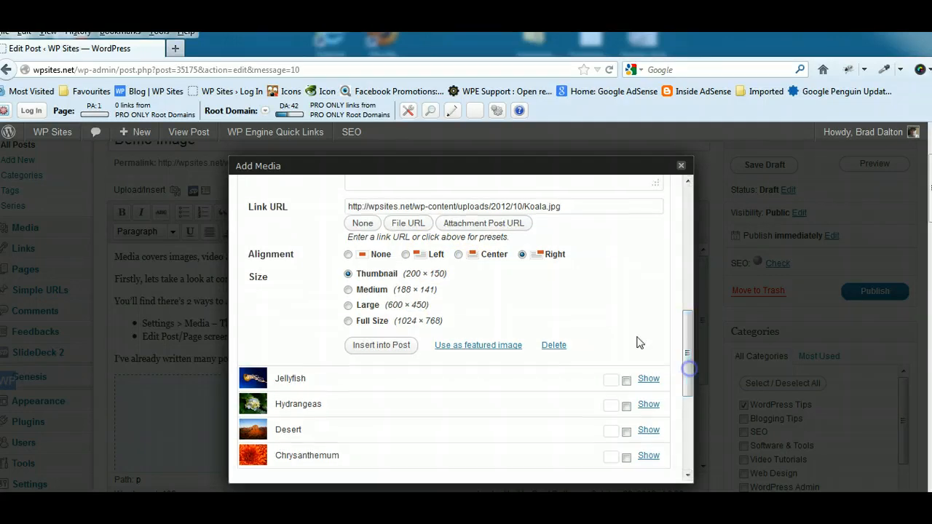
pyautogui.click(398, 347)
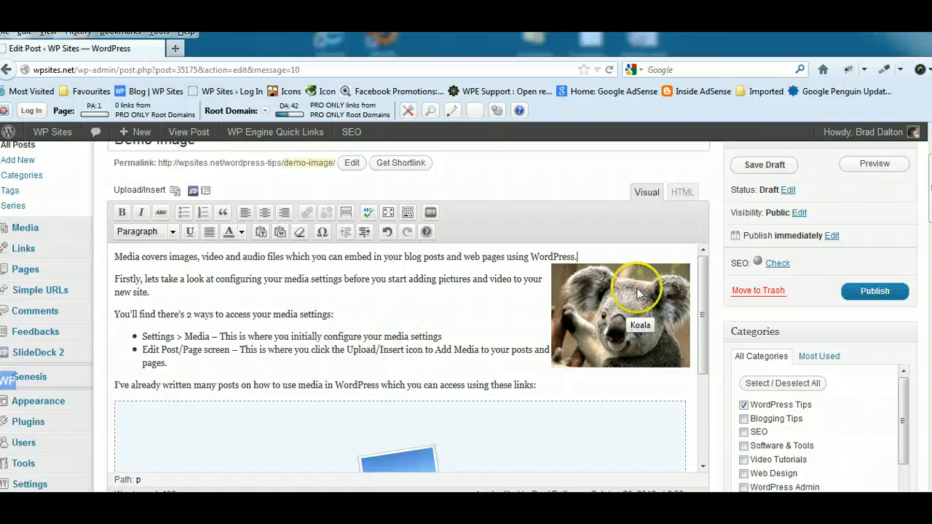
# Save the draft, preview the post, open the Koala image's full-size version from the page, and close the preview.
pyautogui.click(773, 169)
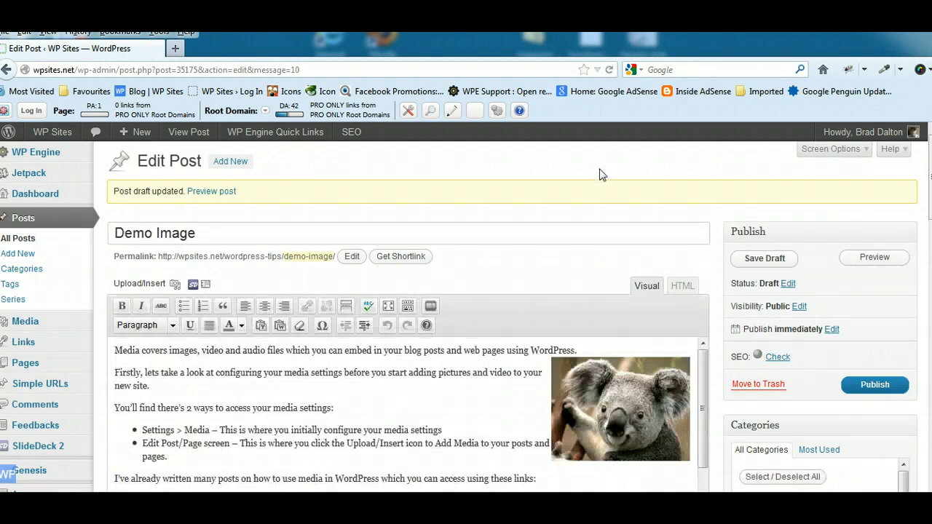
pyautogui.click(871, 257)
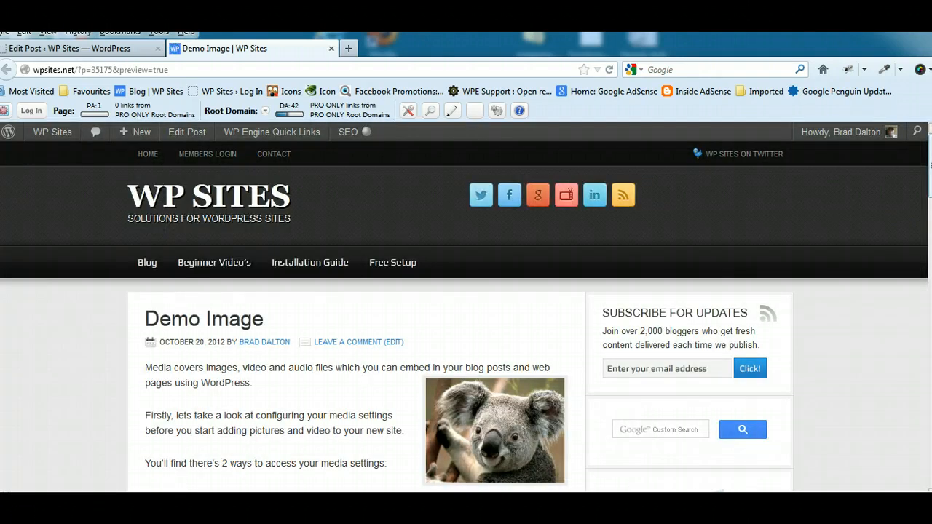
pyautogui.scroll(-3, 505, 334)
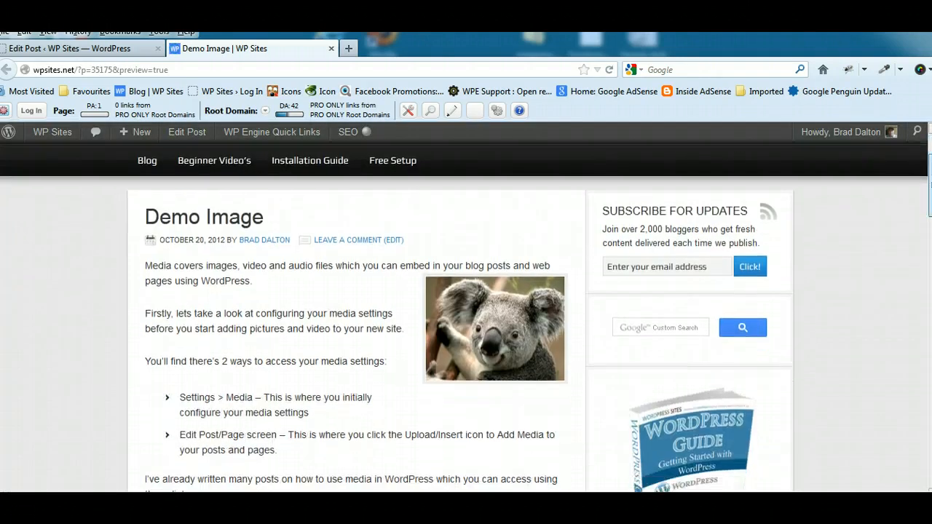
pyautogui.click(505, 334)
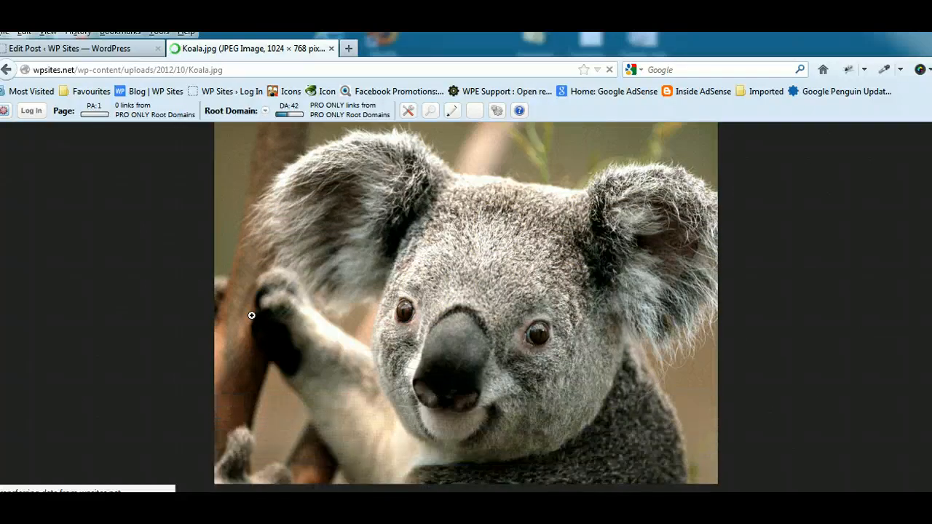
pyautogui.click(7, 69)
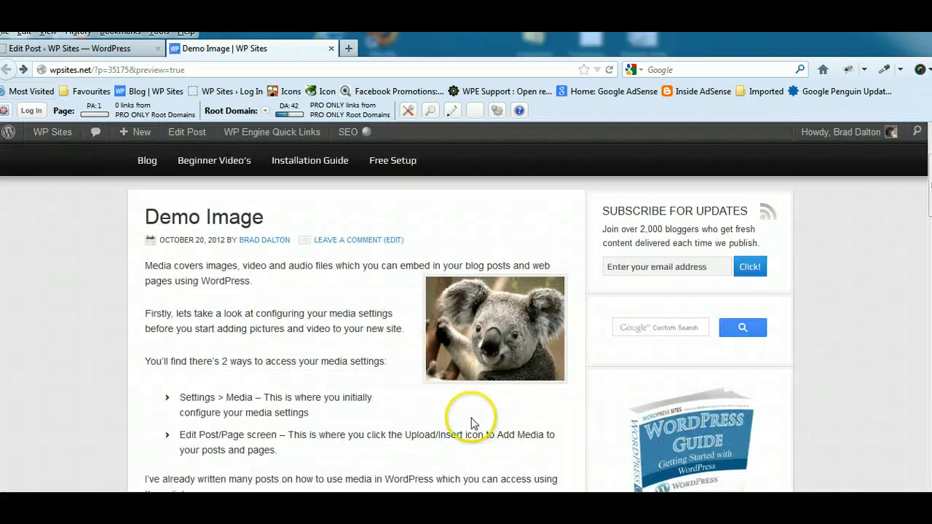
pyautogui.click(330, 49)
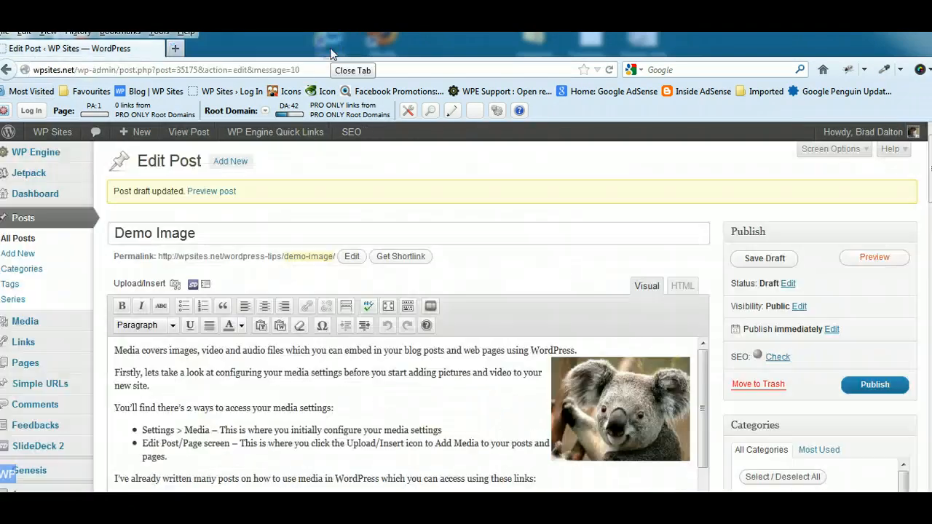
# Open the settings of the Koala image placed in the post and set its alignment to Left.
pyautogui.click(627, 414)
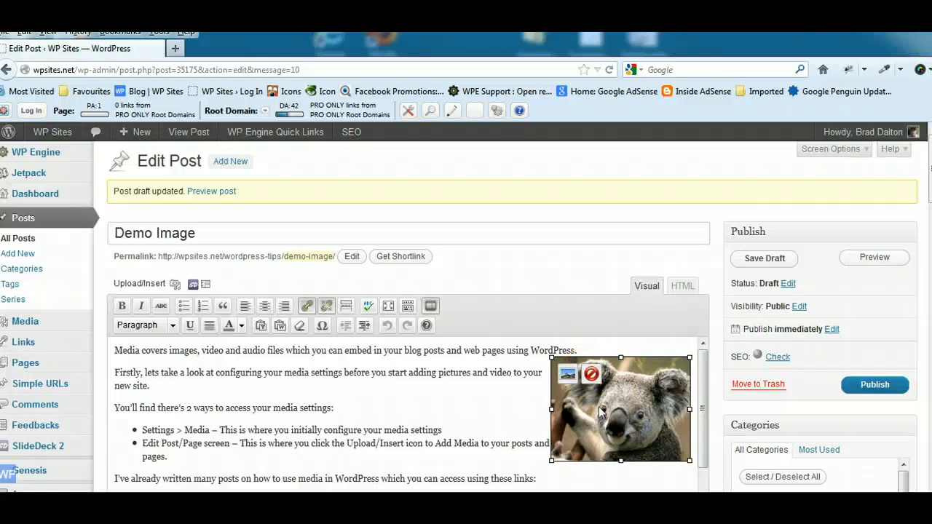
pyautogui.click(567, 374)
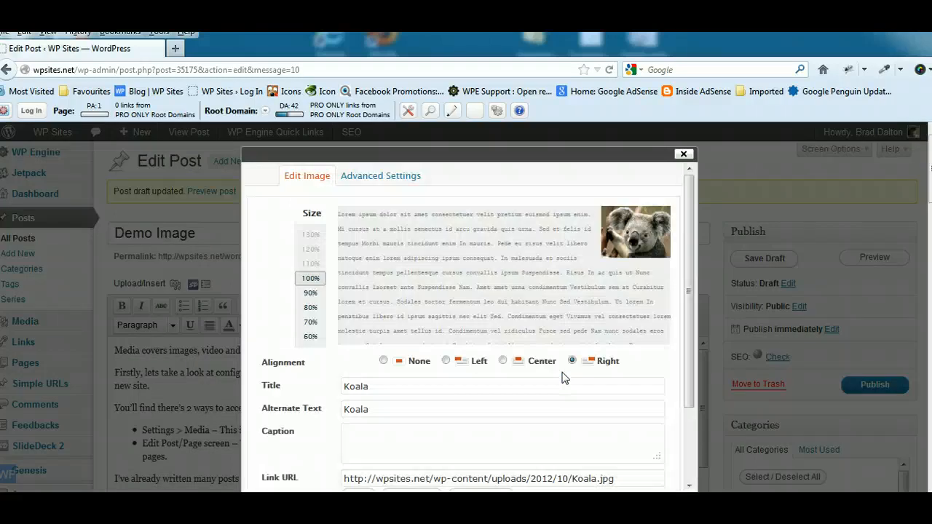
pyautogui.click(446, 361)
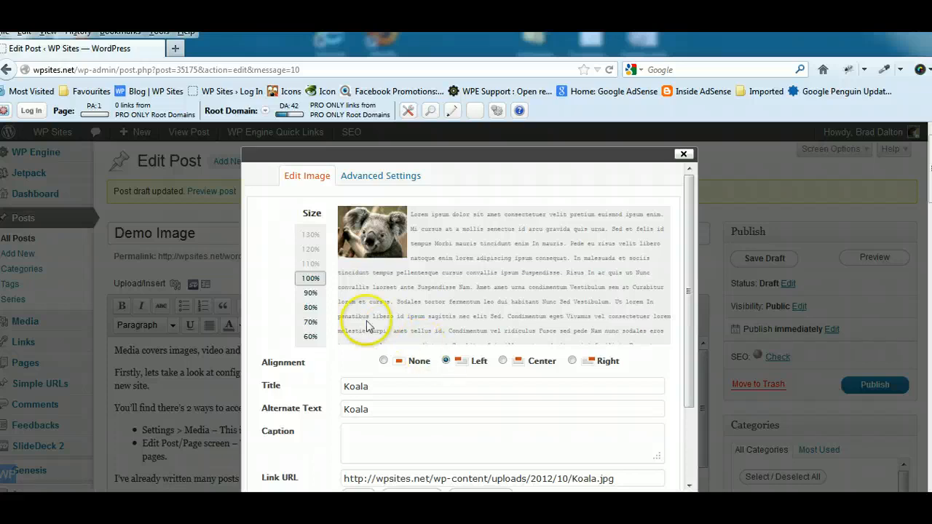
# Try the Koala image at 90% and 70% size, settling on 80%.
pyautogui.click(316, 293)
pyautogui.click(312, 307)
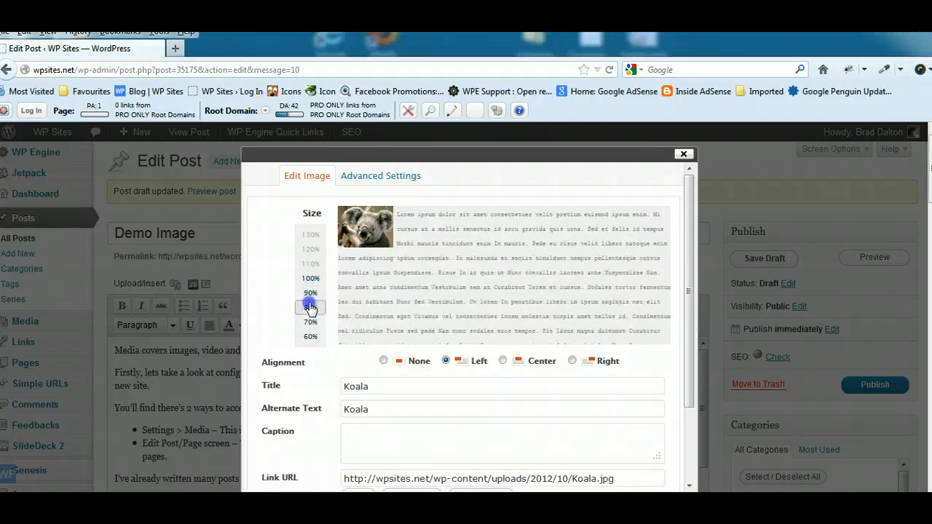
pyautogui.click(312, 322)
pyautogui.click(311, 307)
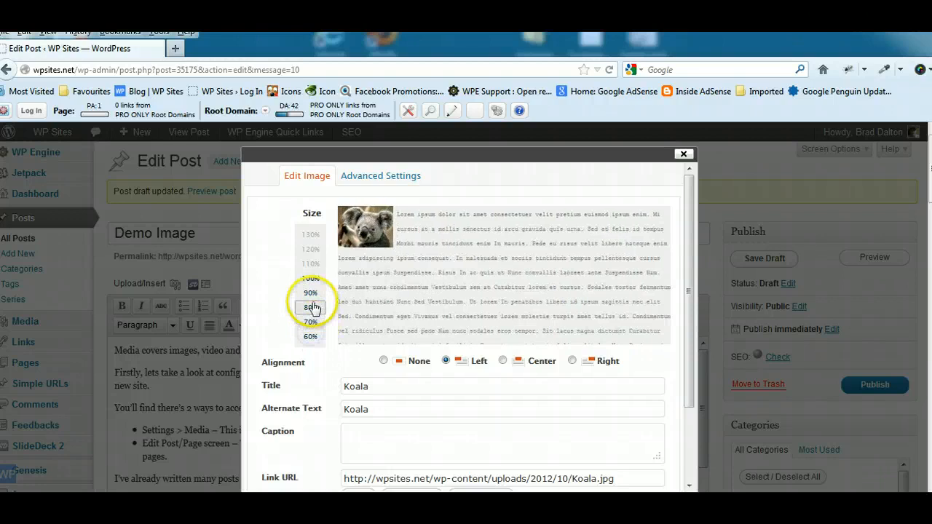
# In the advanced image settings, try 70% and 60% size, look through the image and link properties, and reset the size to 100%.
pyautogui.click(384, 175)
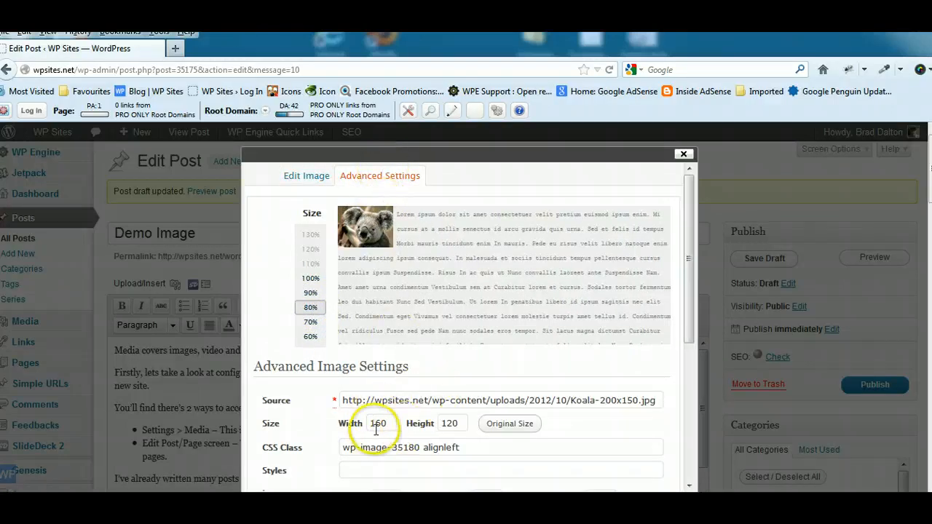
pyautogui.click(310, 322)
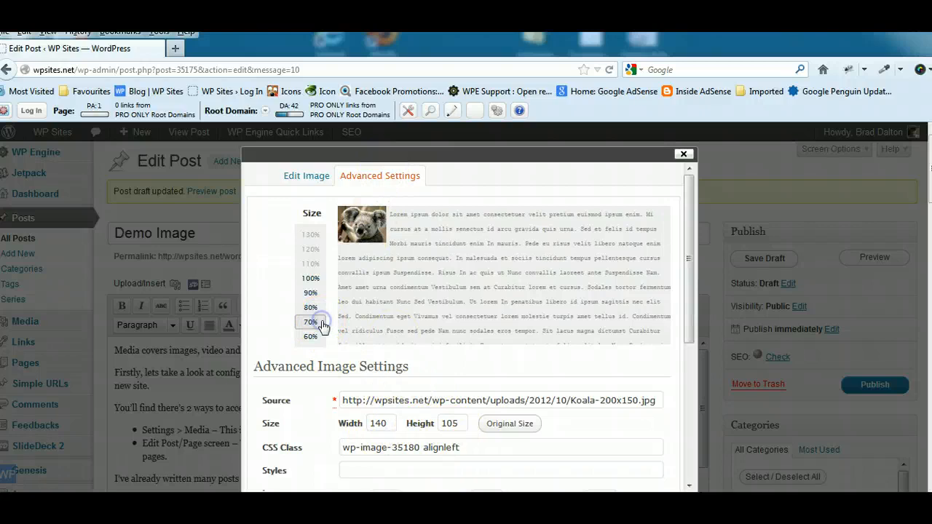
pyautogui.click(318, 339)
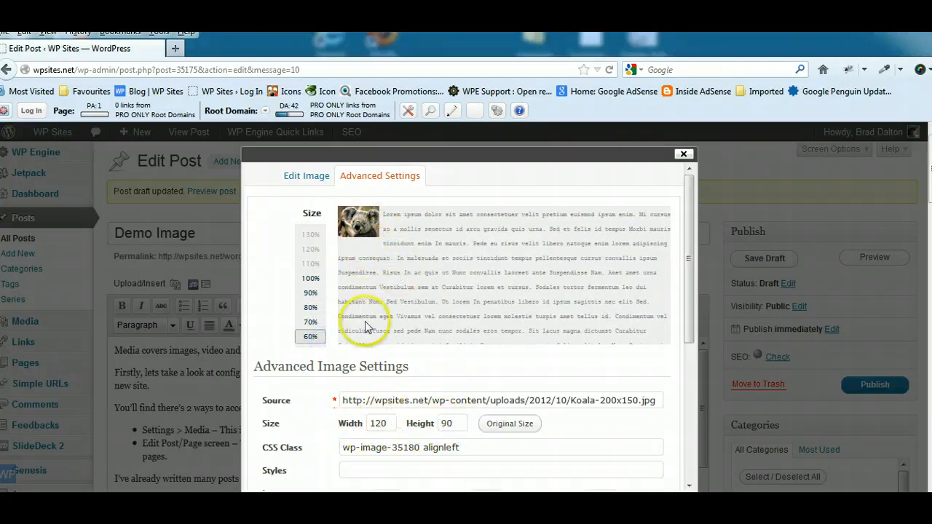
pyautogui.click(452, 424)
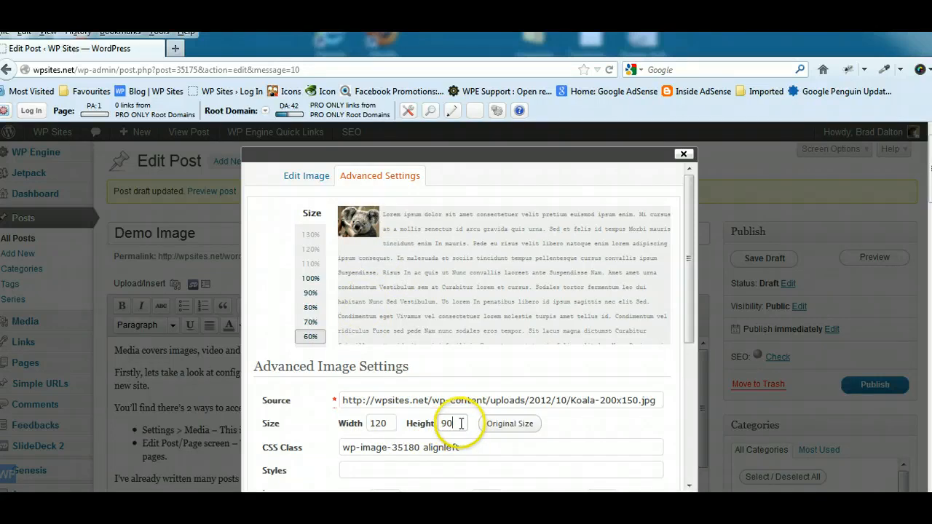
pyautogui.moveTo(683, 304); pyautogui.dragTo(693, 418)
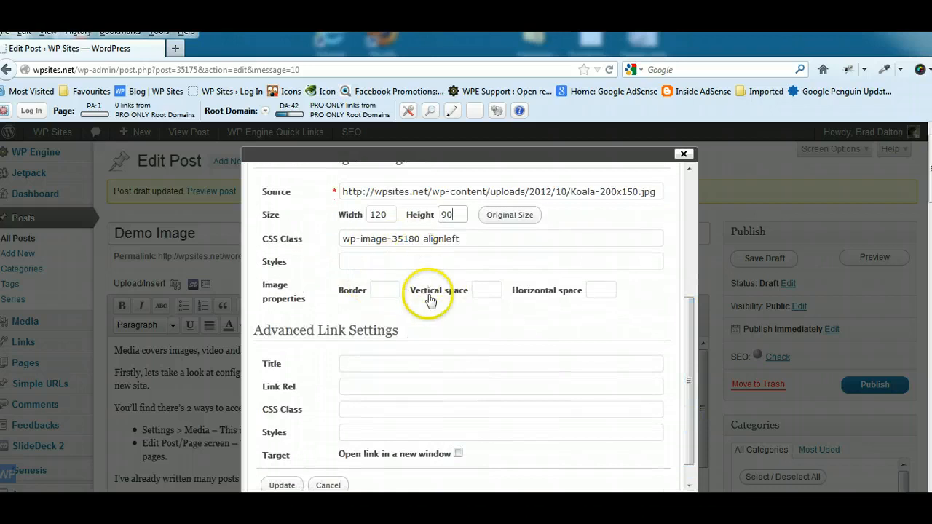
pyautogui.moveTo(690, 356); pyautogui.dragTo(688, 247)
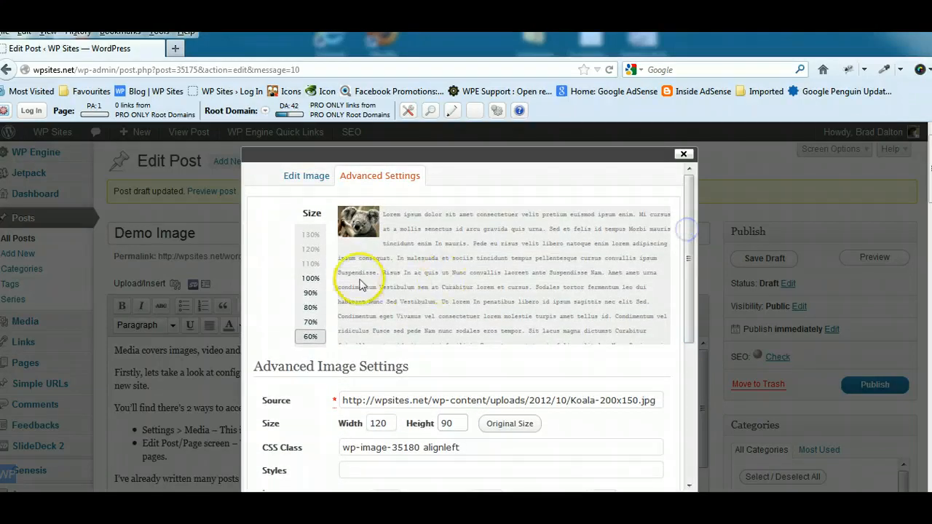
pyautogui.click(309, 280)
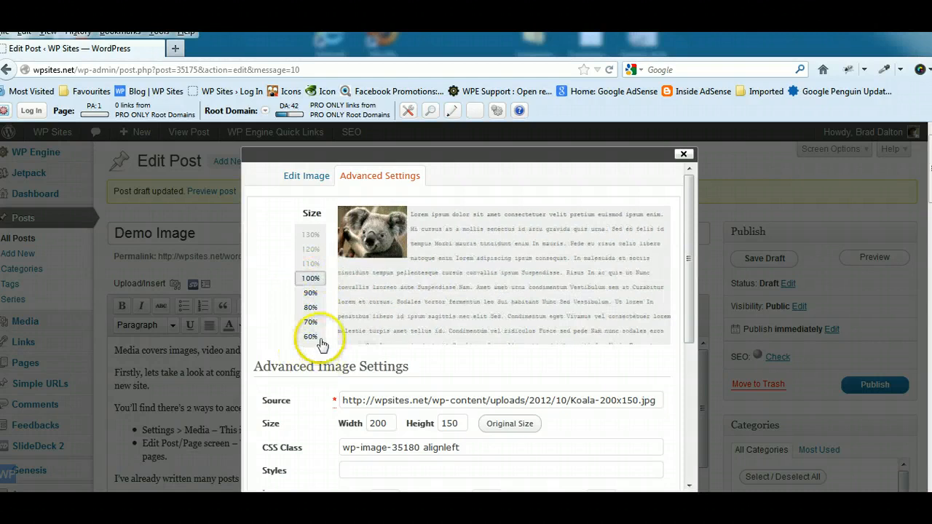
# Return to the basic image settings and apply the left alignment to the Koala image at 100% size.
pyautogui.click(307, 177)
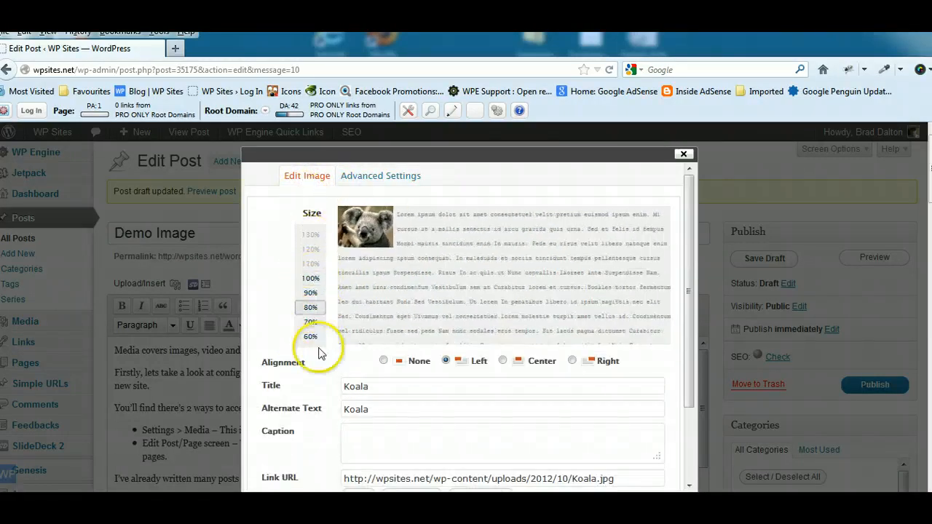
pyautogui.moveTo(689, 308); pyautogui.dragTo(684, 437)
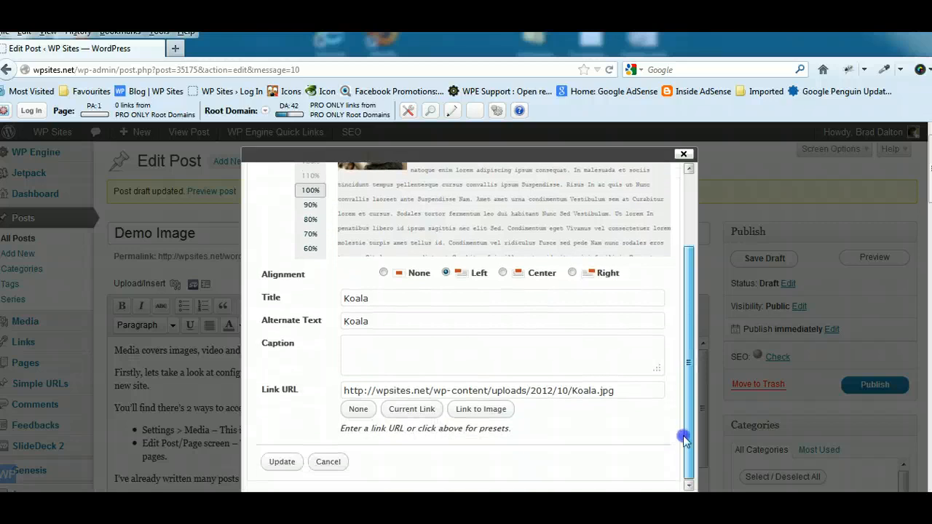
pyautogui.click(282, 461)
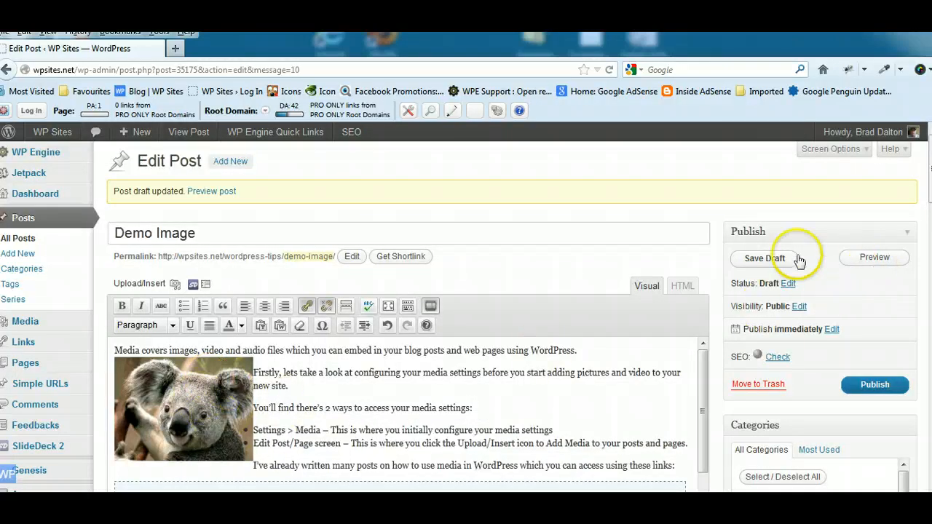
# Save the draft with the left-aligned Koala image, check how the text wraps around it in the preview, and close the preview.
pyautogui.click(765, 259)
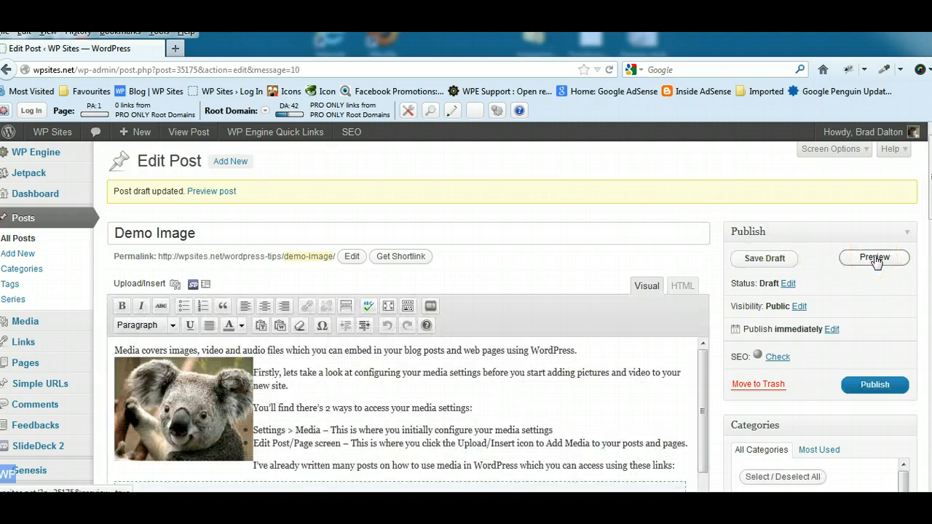
pyautogui.click(874, 257)
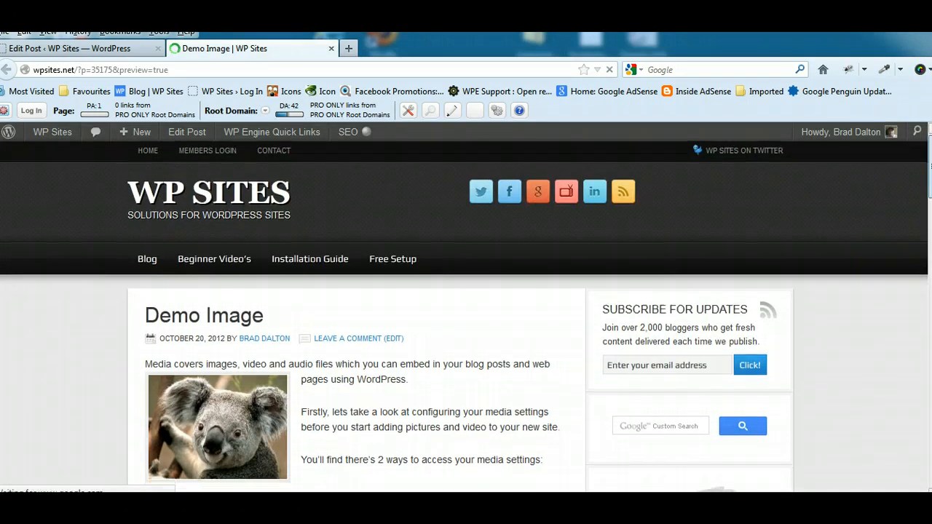
pyautogui.scroll(-4, 466, 313)
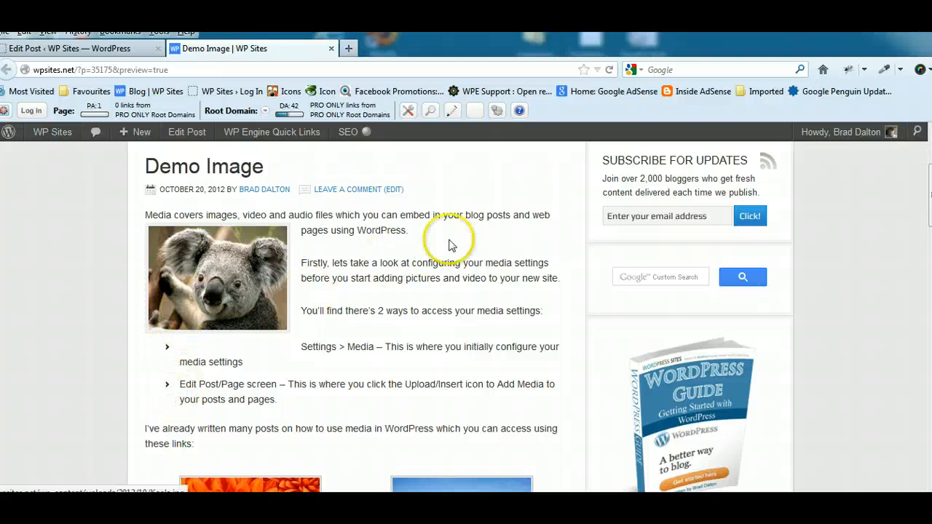
pyautogui.click(331, 49)
# Delete the Koala image from the post and place the insertion point at the start of the first paragraph.
pyautogui.click(163, 382)
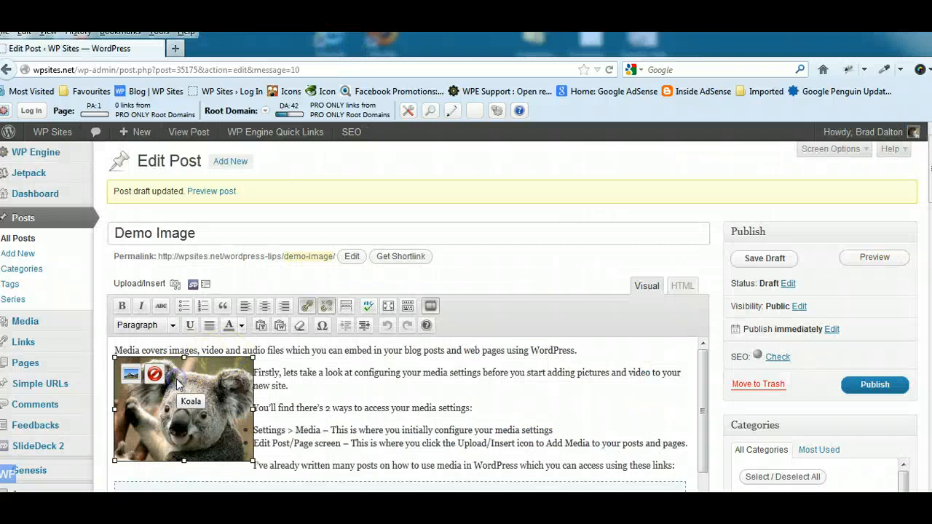
pyautogui.click(157, 377)
pyautogui.click(119, 351)
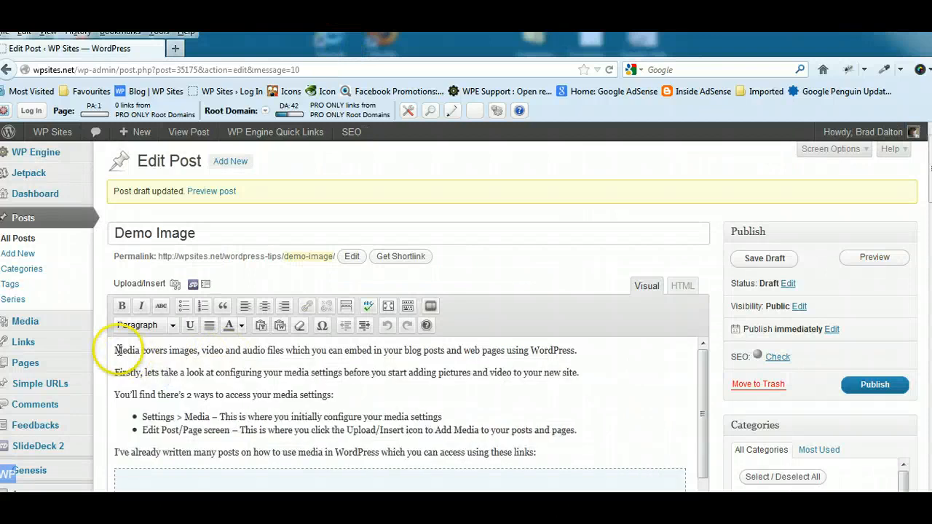
# Add an empty line above the first paragraph and set the gallery's Koala image to Center alignment and Large size, saving the gallery changes.
pyautogui.press('Return')
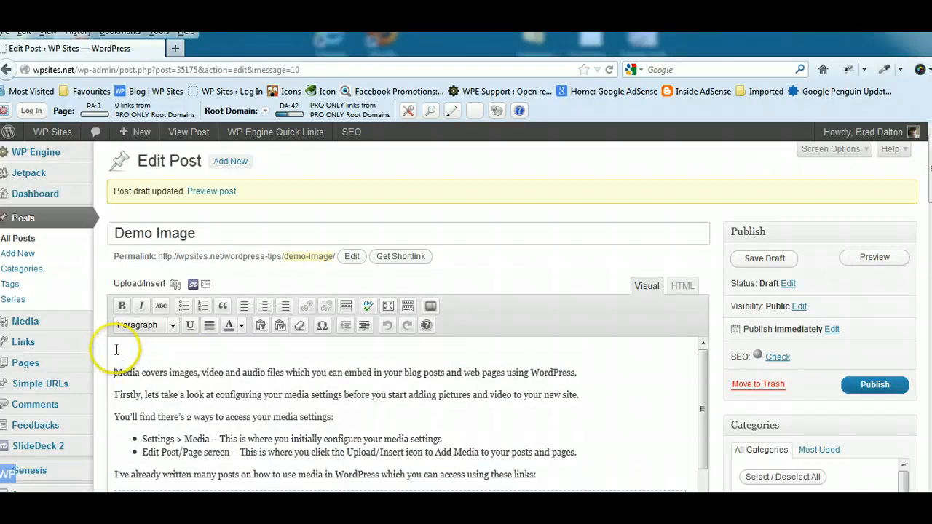
pyautogui.click(175, 284)
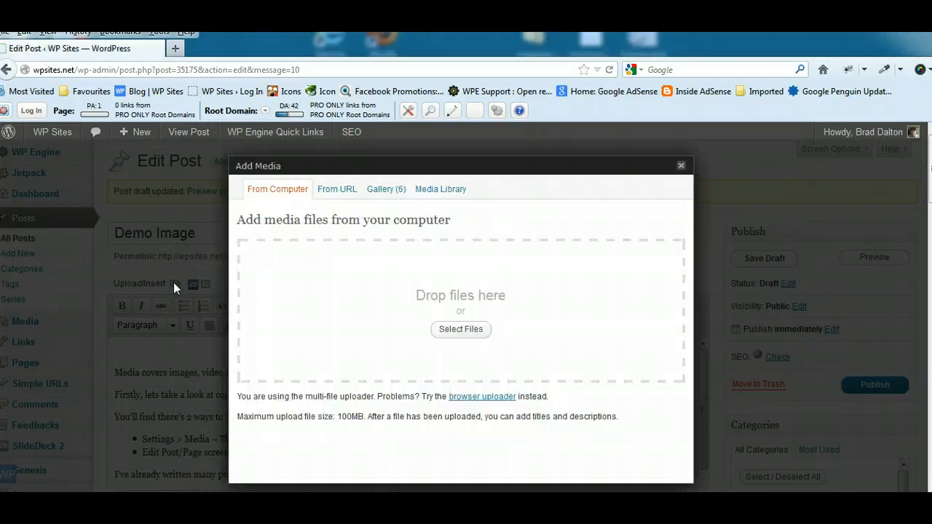
pyautogui.click(387, 194)
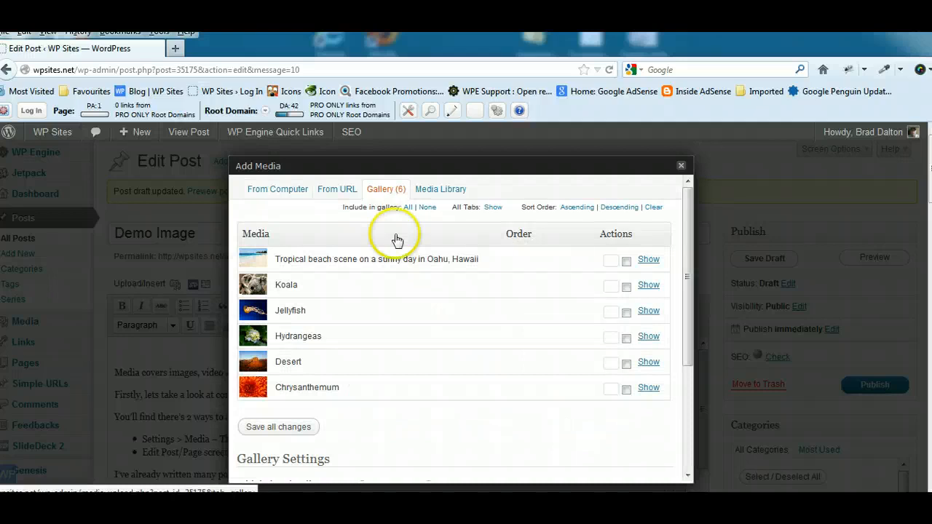
pyautogui.click(647, 284)
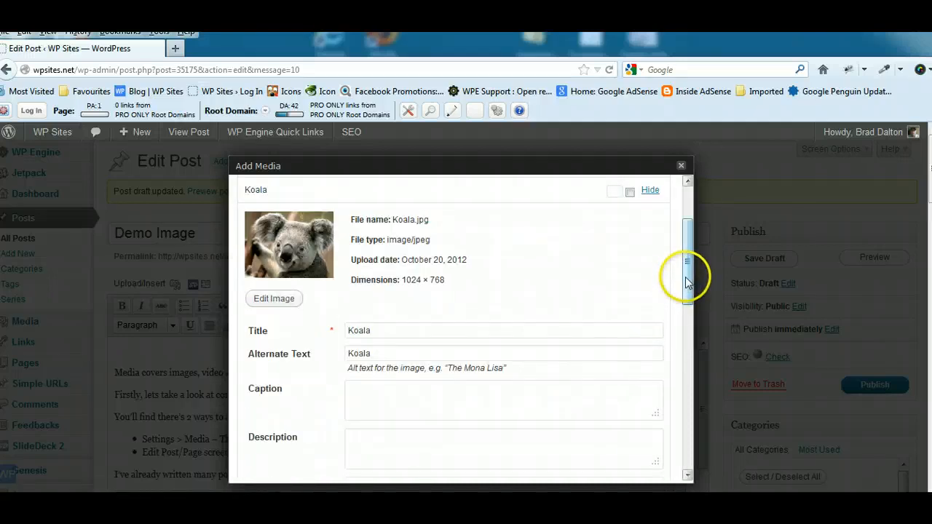
pyautogui.moveTo(688, 275); pyautogui.dragTo(687, 361)
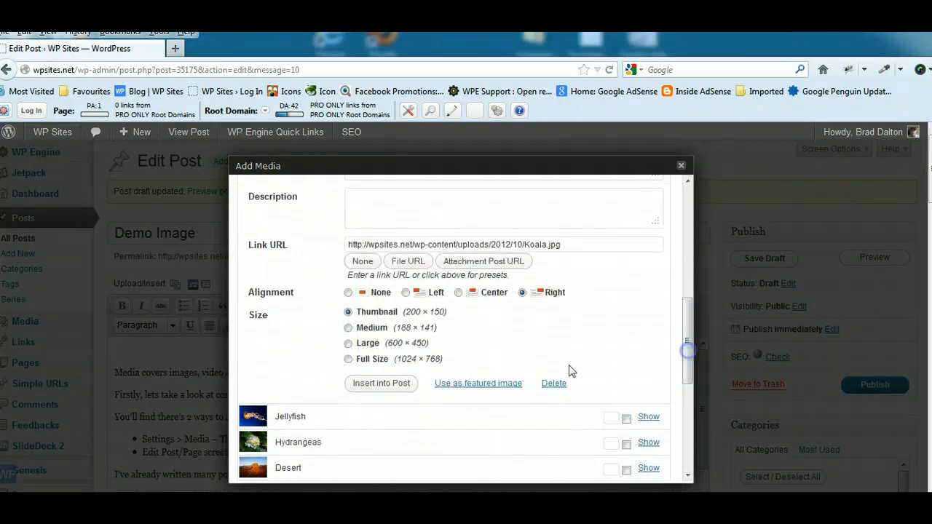
pyautogui.click(457, 294)
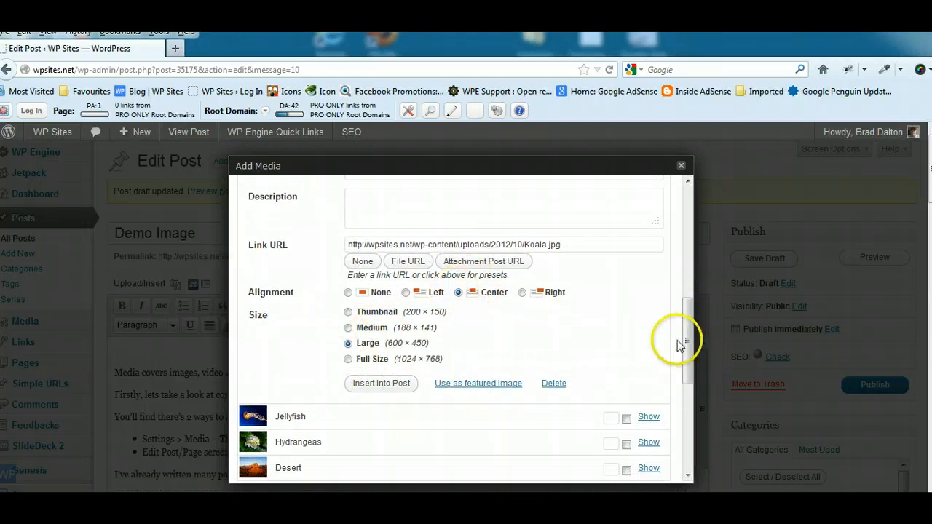
pyautogui.moveTo(687, 337); pyautogui.dragTo(651, 451)
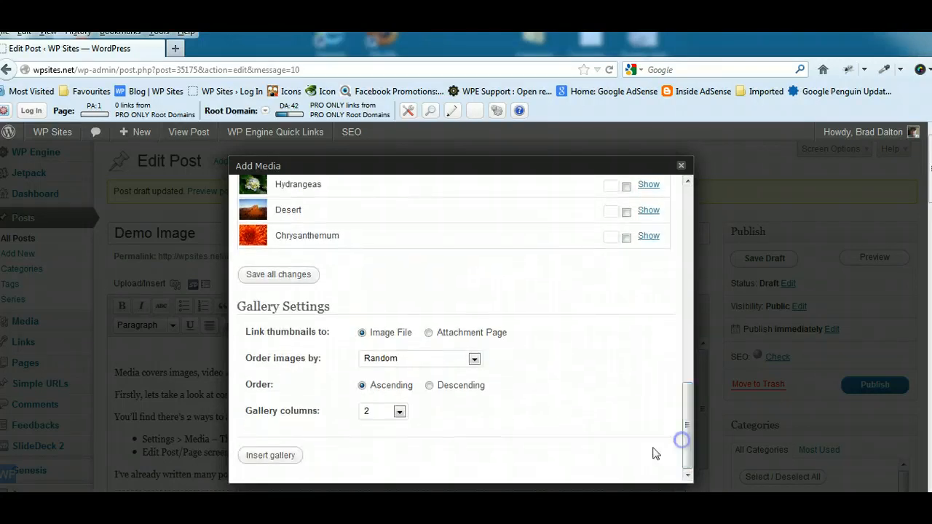
pyautogui.click(286, 281)
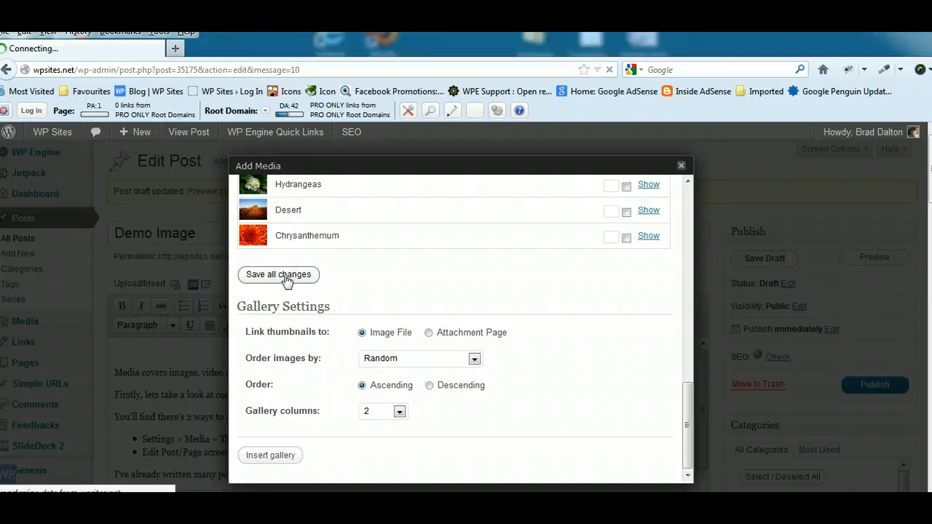
# Insert the large, centered Koala image from the gallery into the post above the first paragraph.
pyautogui.click(648, 285)
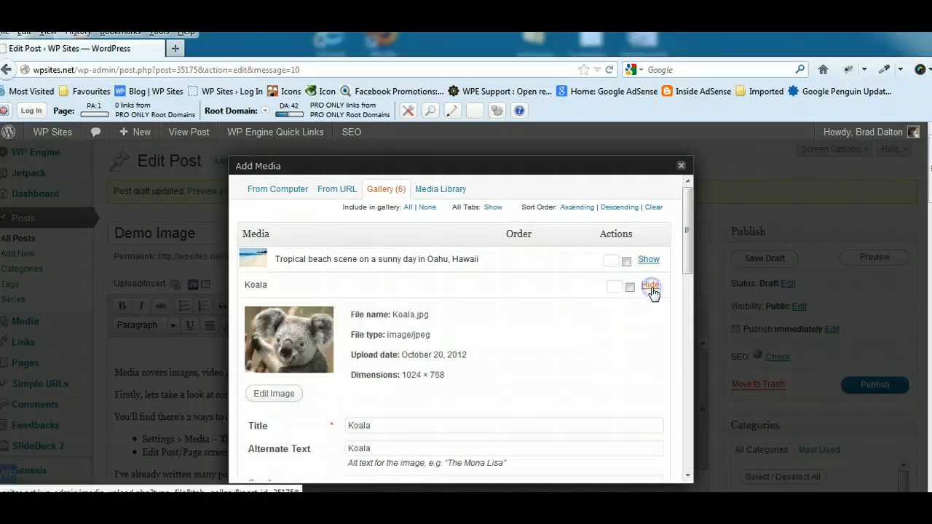
pyautogui.scroll(-2, 669, 276)
pyautogui.moveTo(689, 261); pyautogui.dragTo(689, 345)
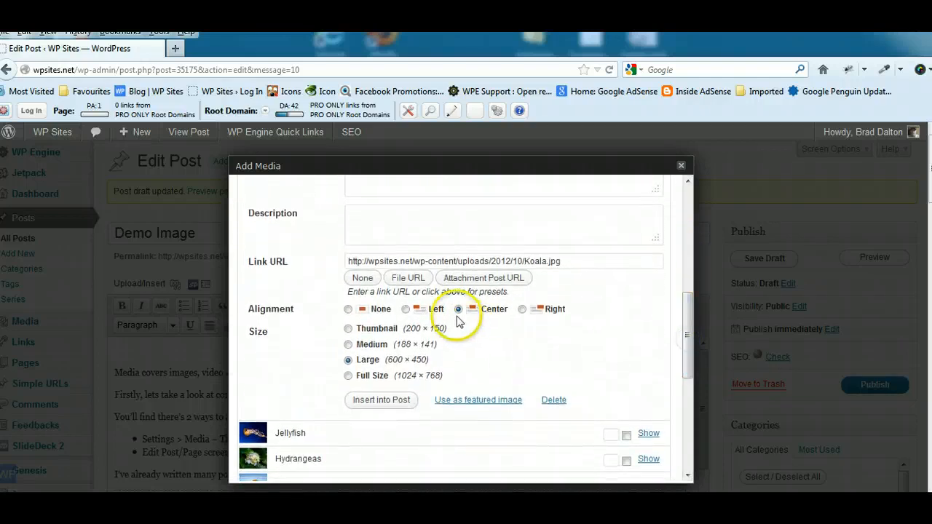
pyautogui.click(386, 400)
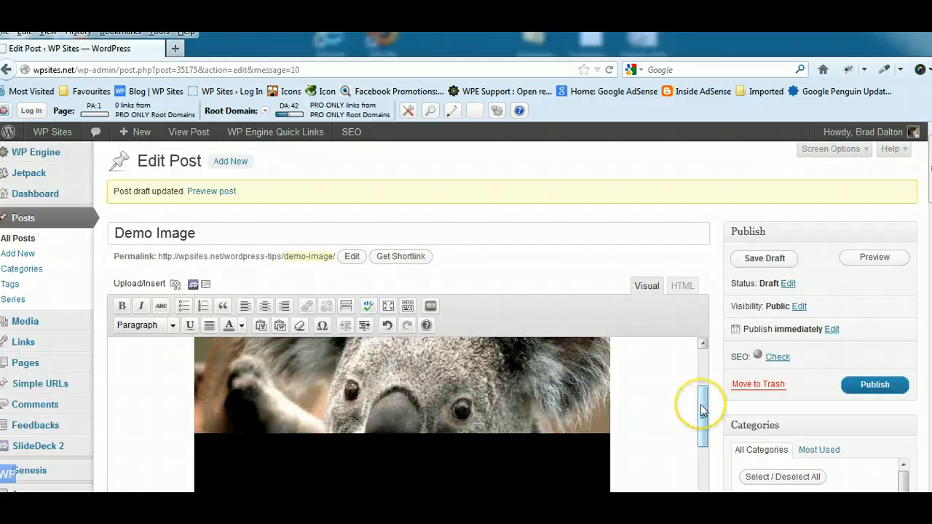
pyautogui.moveTo(701, 410); pyautogui.dragTo(701, 359)
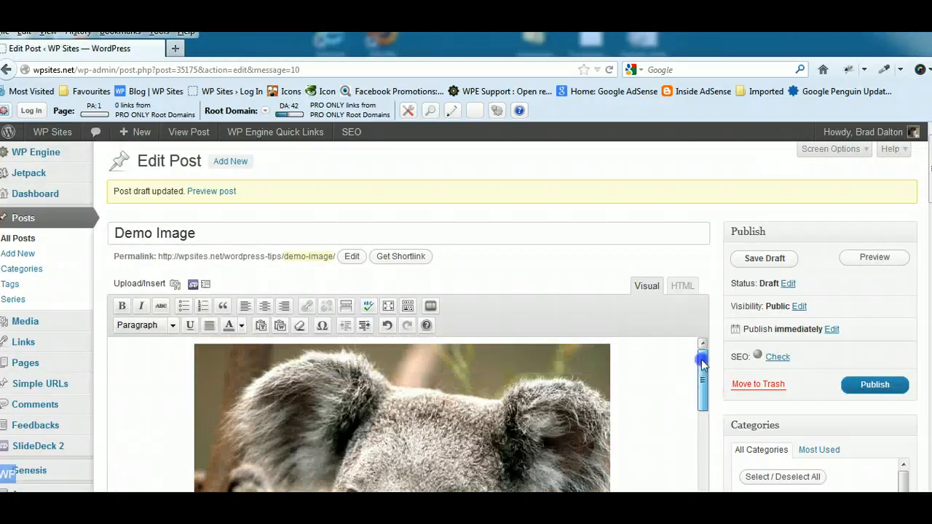
# Save the draft and preview how the large, centered Koala image sits above the text.
pyautogui.click(746, 262)
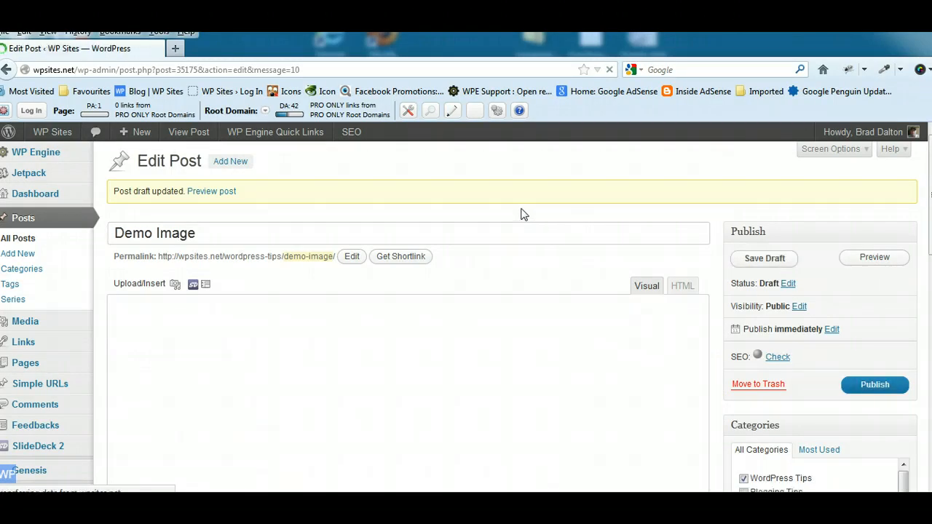
pyautogui.click(872, 257)
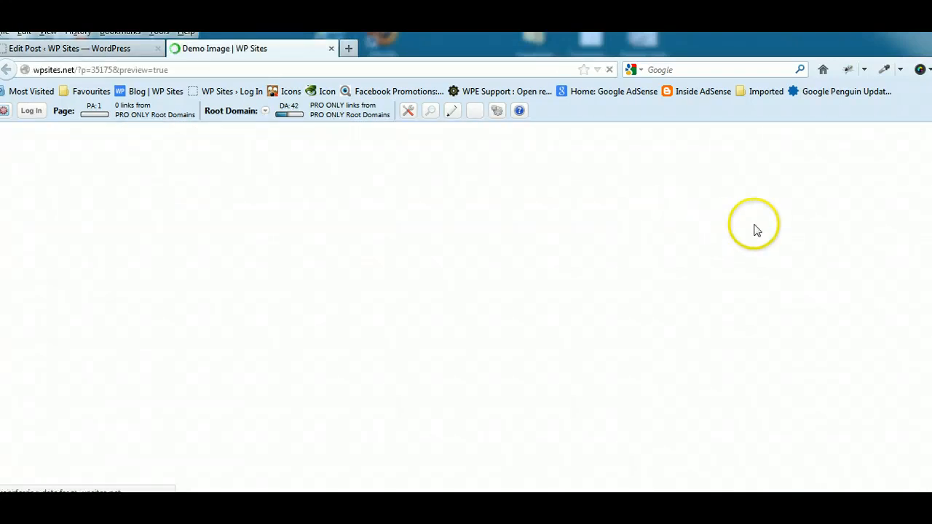
pyautogui.scroll(-5, 466, 314)
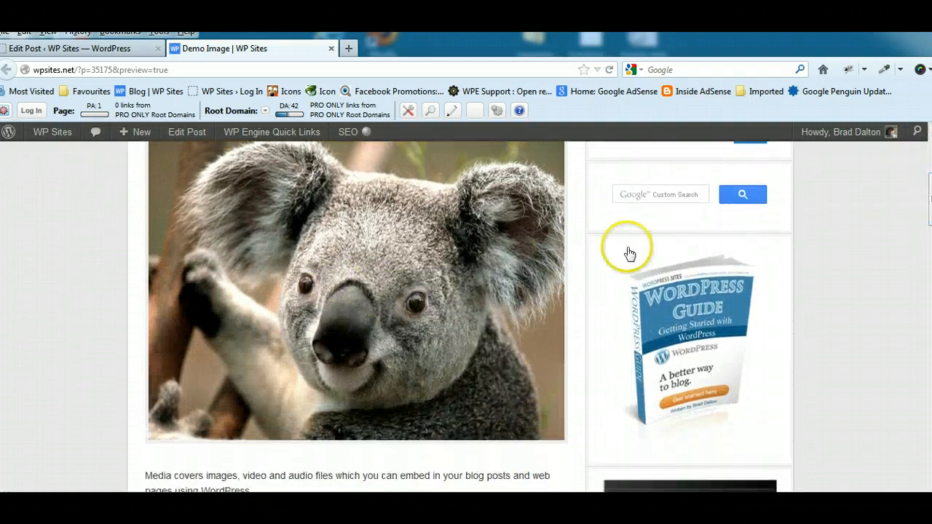
pyautogui.scroll(-3, 929, 219)
pyautogui.moveTo(929, 238); pyautogui.dragTo(929, 188)
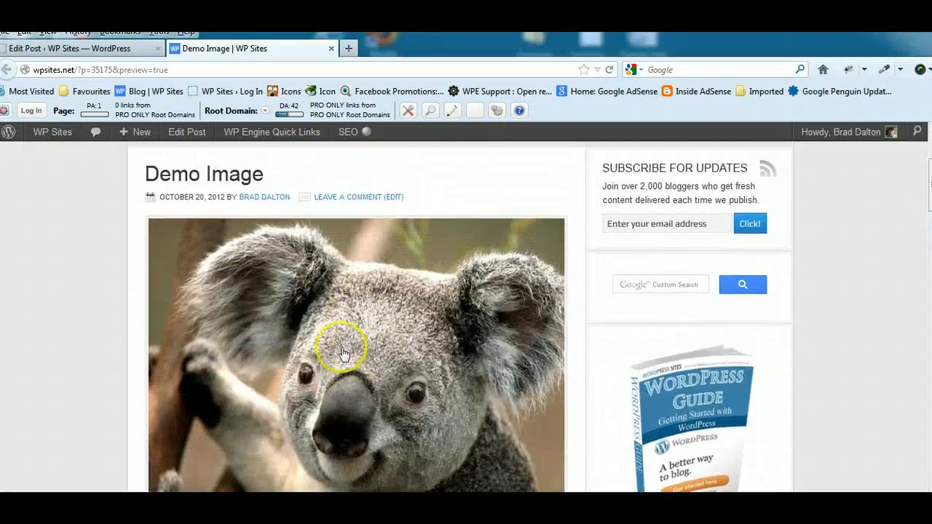
# Look through the preview's paragraphs and two-column image gallery below the Koala image, return to its beginning, and close the preview.
pyautogui.scroll(-5, 909, 235)
pyautogui.scroll(-3, 466, 316)
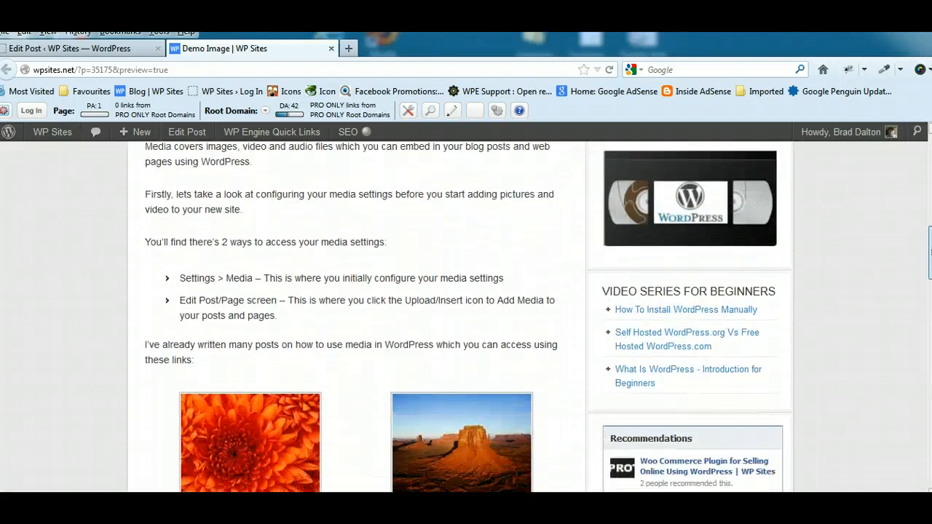
pyautogui.scroll(3, 350, 316)
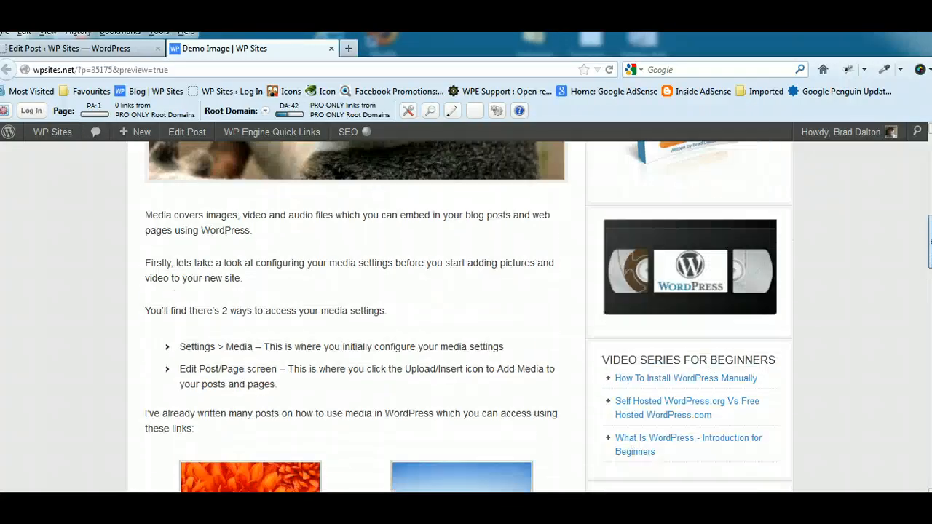
pyautogui.scroll(-5, 225, 334)
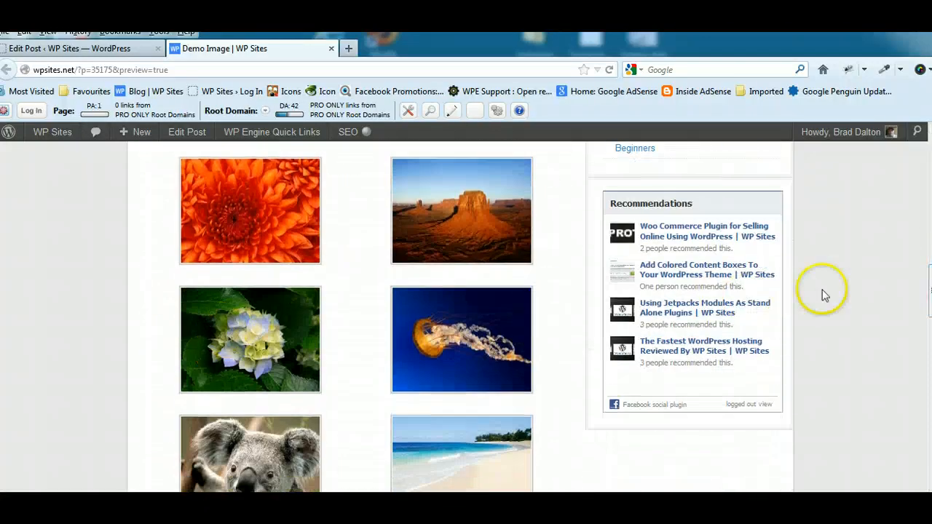
pyautogui.scroll(-3, 910, 292)
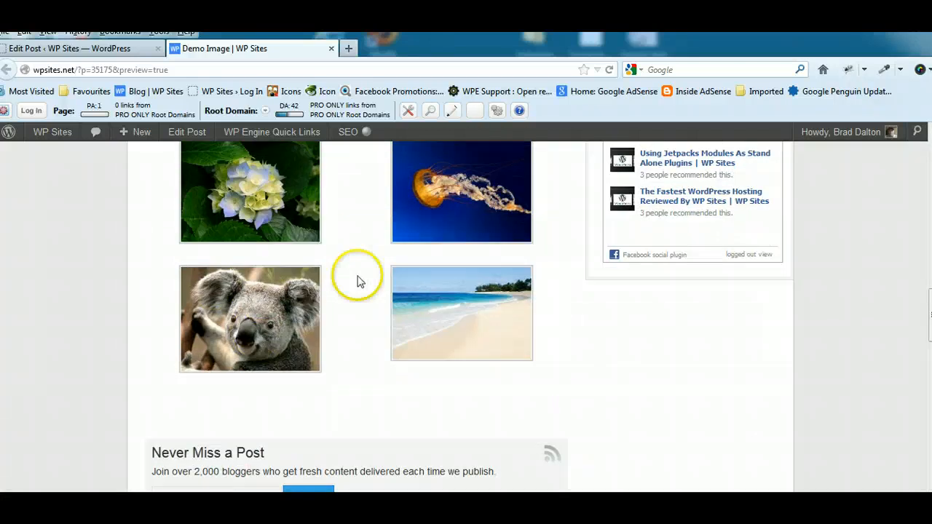
pyautogui.scroll(1, 928, 313)
pyautogui.scroll(10, 928, 313)
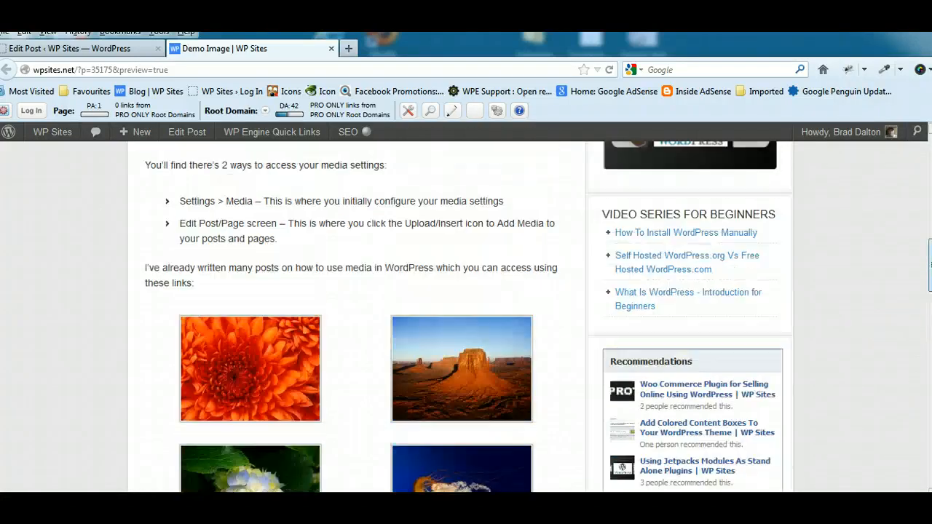
pyautogui.scroll(3, 928, 313)
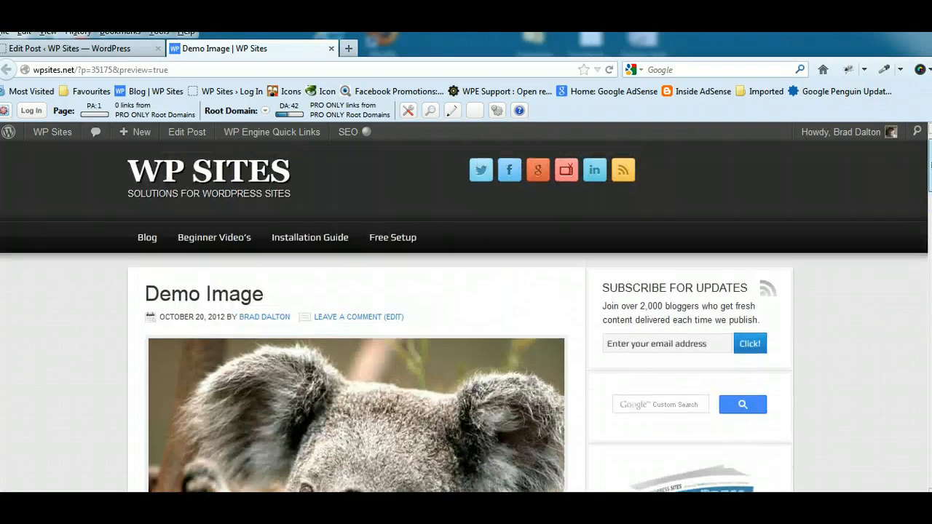
pyautogui.click(331, 49)
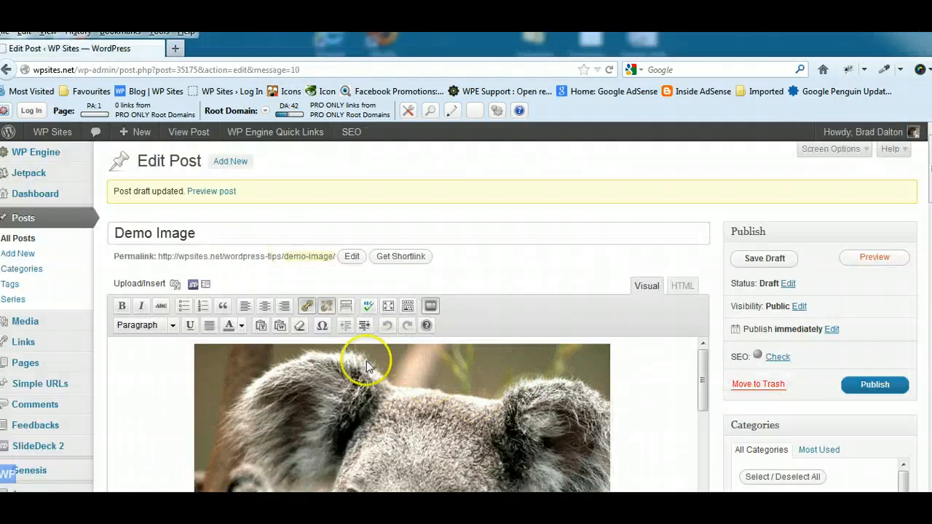
# Delete the image gallery placed below the last paragraph of the post.
pyautogui.scroll(-3, 466, 317)
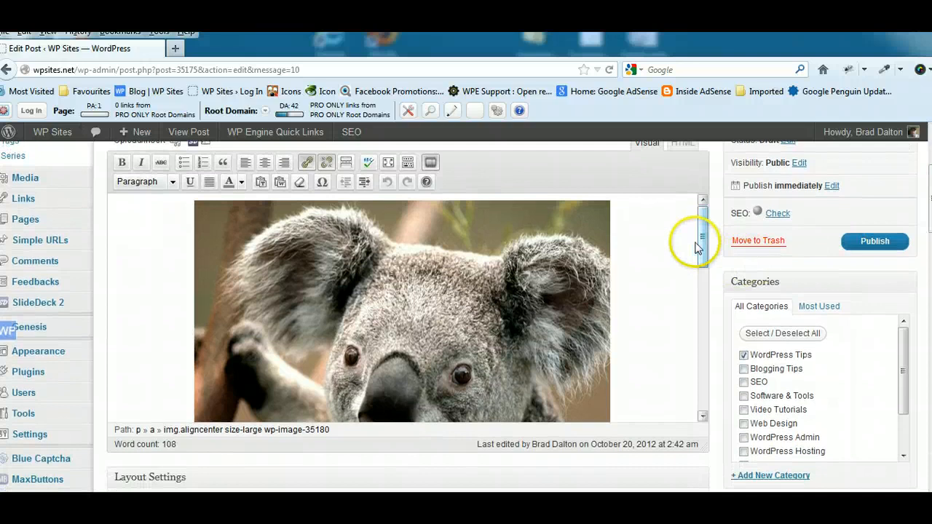
pyautogui.moveTo(703, 243); pyautogui.dragTo(695, 347)
pyautogui.scroll(2, 655, 364)
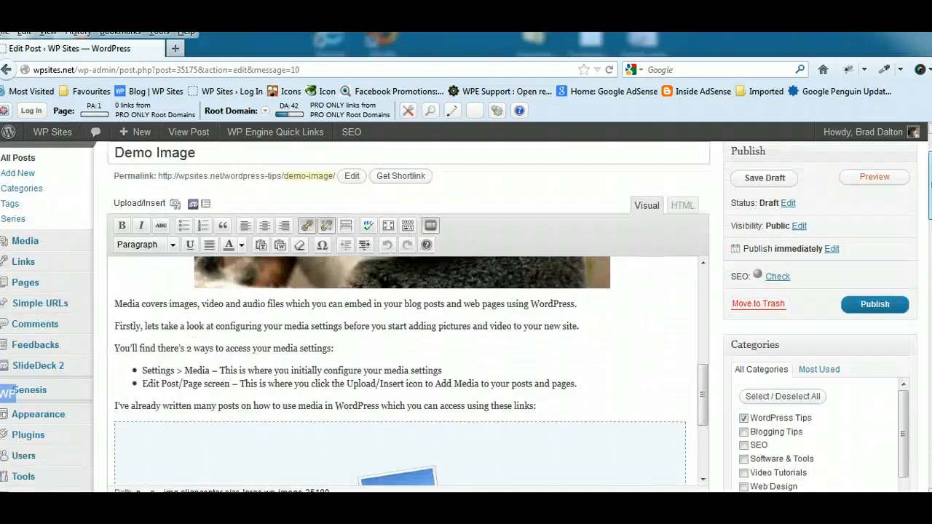
pyautogui.click(549, 407)
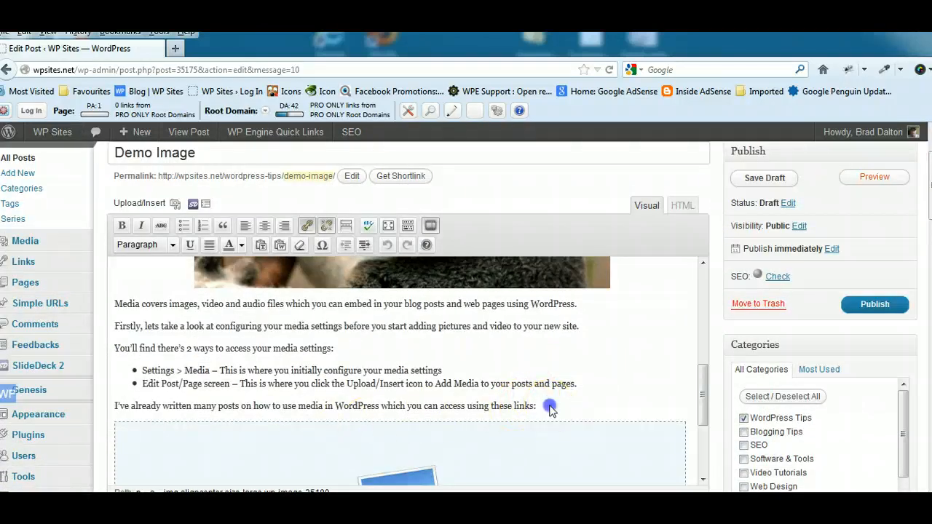
pyautogui.click(195, 446)
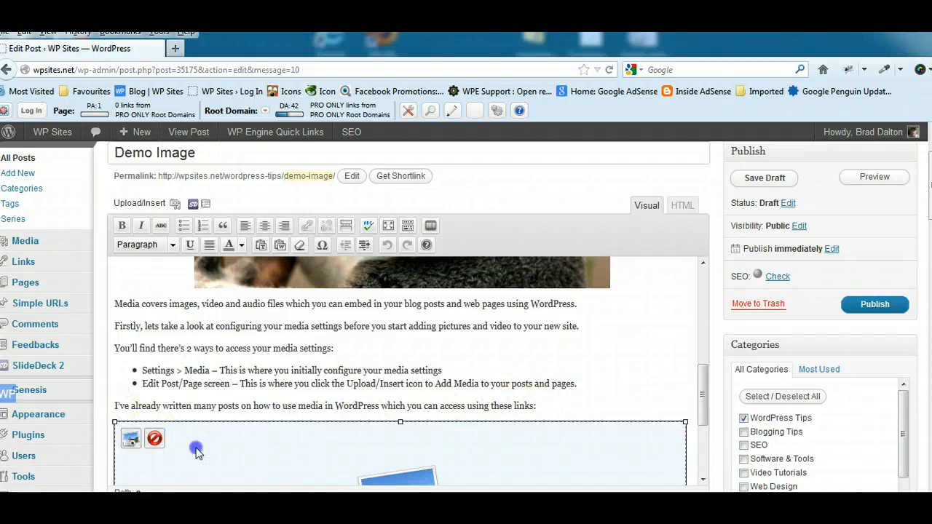
pyautogui.click(155, 440)
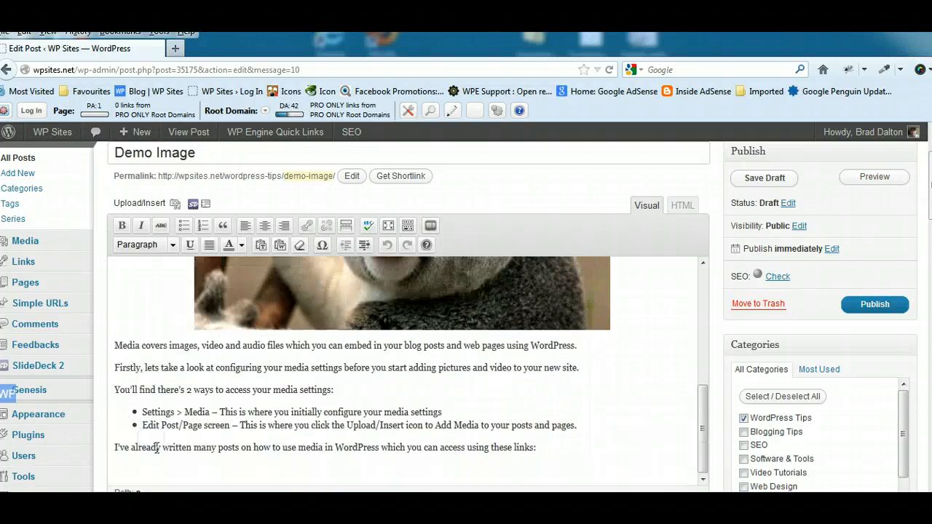
# Add an empty line below the paragraph beginning "Firstly" and mark all six gallery images for inclusion in an image gallery.
pyautogui.click(560, 455)
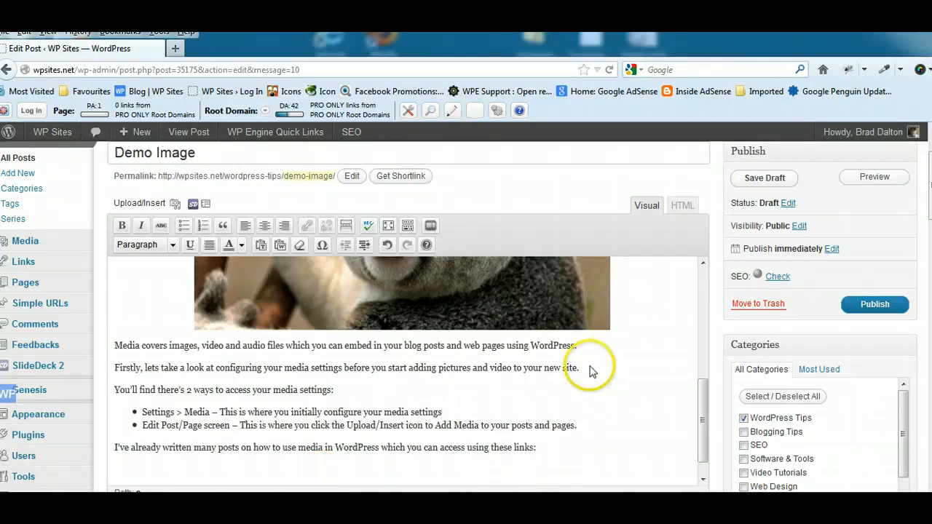
pyautogui.press('Return')
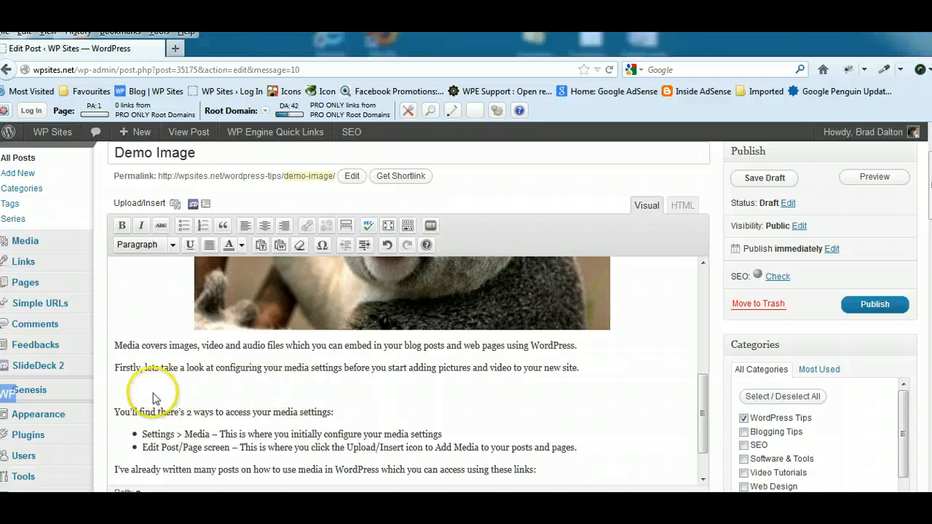
pyautogui.click(174, 206)
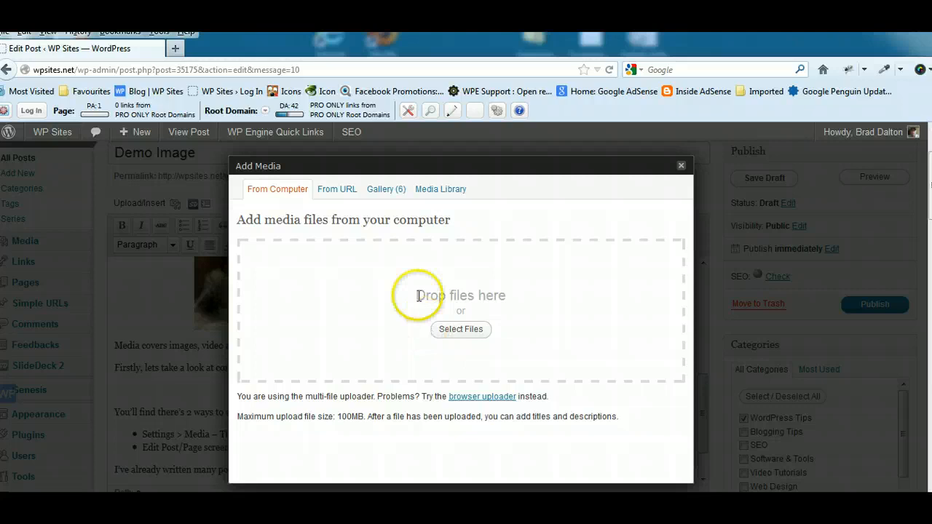
pyautogui.click(391, 191)
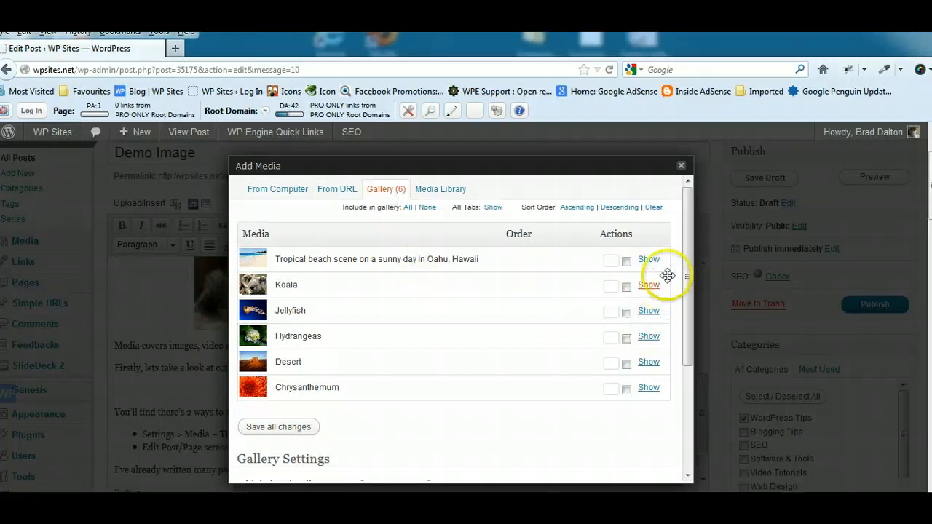
pyautogui.click(626, 261)
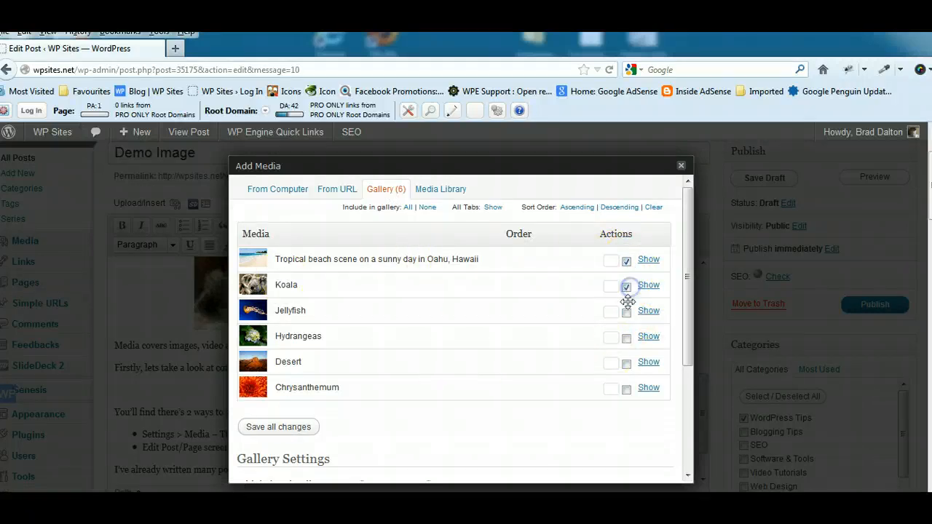
pyautogui.click(626, 363)
pyautogui.click(626, 389)
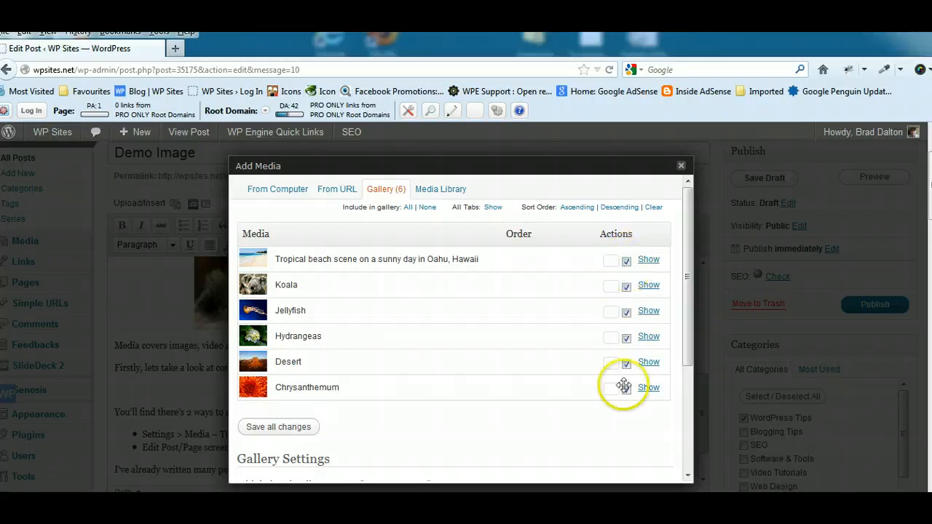
# Set the gallery to 2 columns and insert it into the post at the empty line.
pyautogui.moveTo(688, 301); pyautogui.dragTo(696, 412)
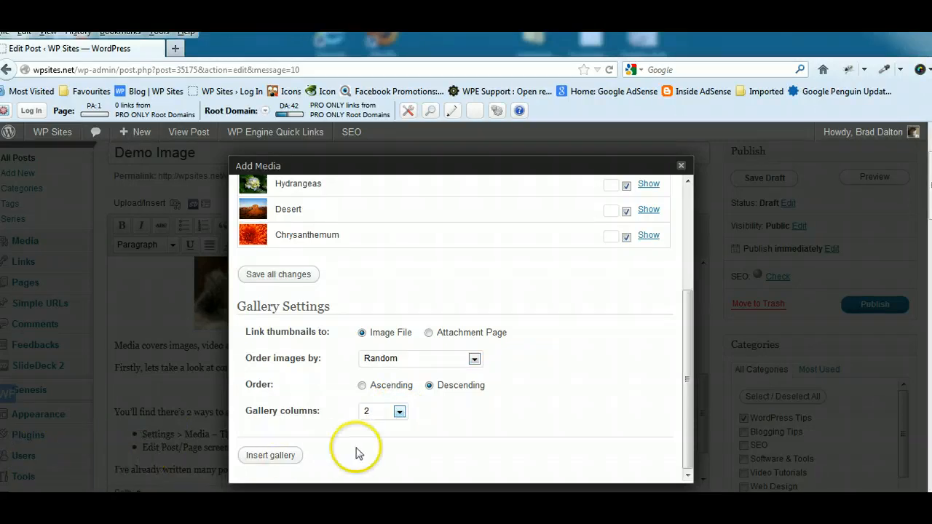
pyautogui.click(399, 412)
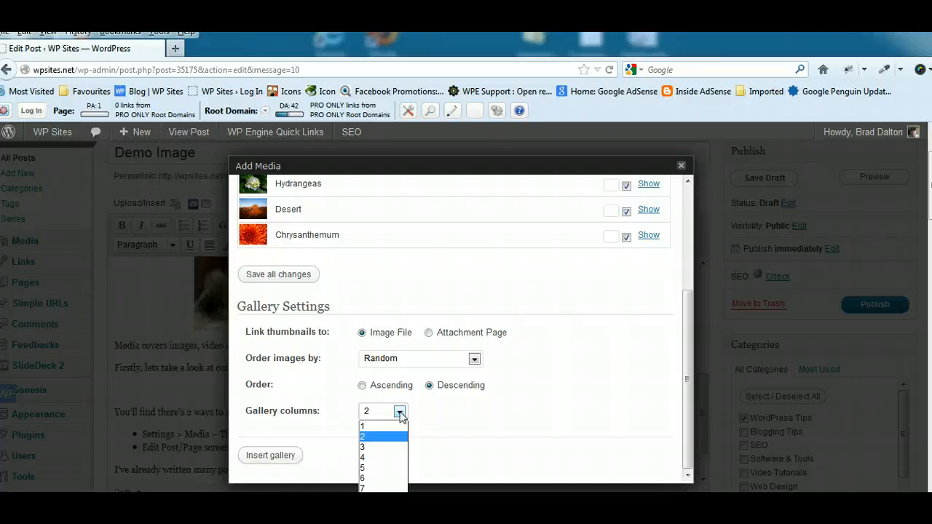
pyautogui.click(381, 437)
pyautogui.click(378, 447)
pyautogui.click(379, 437)
pyautogui.click(269, 455)
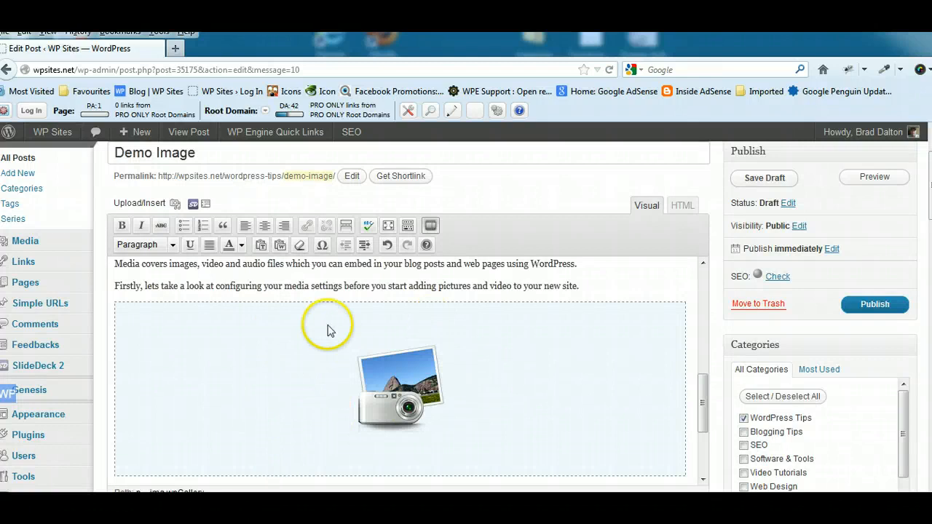
# Save the draft and preview how the image gallery sits between the post's paragraphs.
pyautogui.click(754, 181)
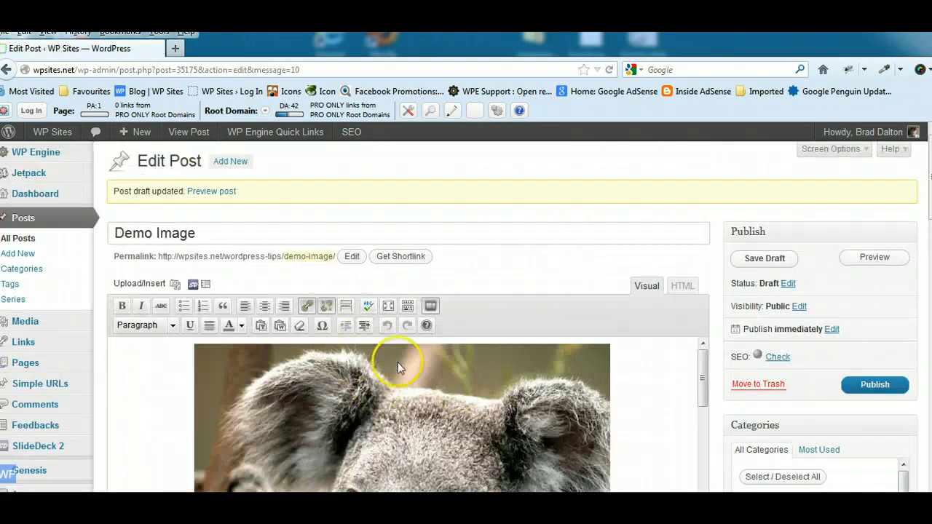
pyautogui.click(867, 259)
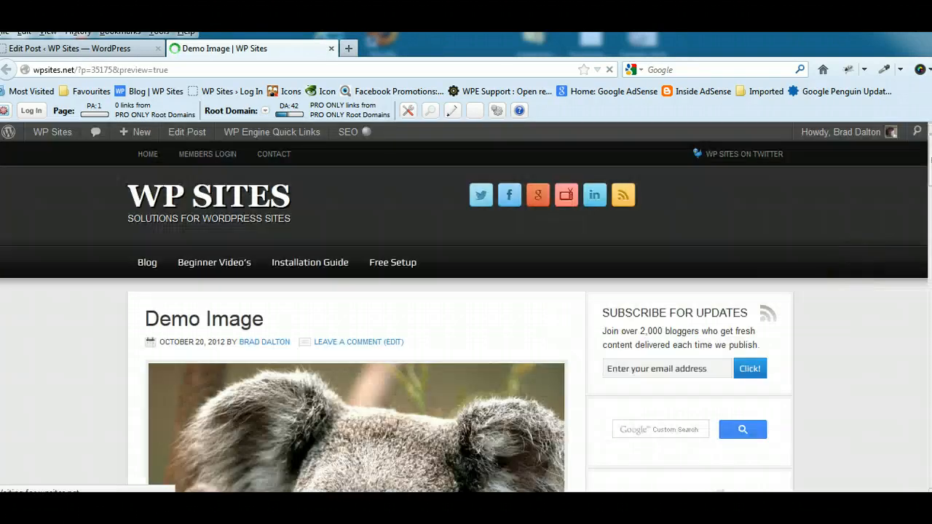
pyautogui.scroll(-10, 851, 263)
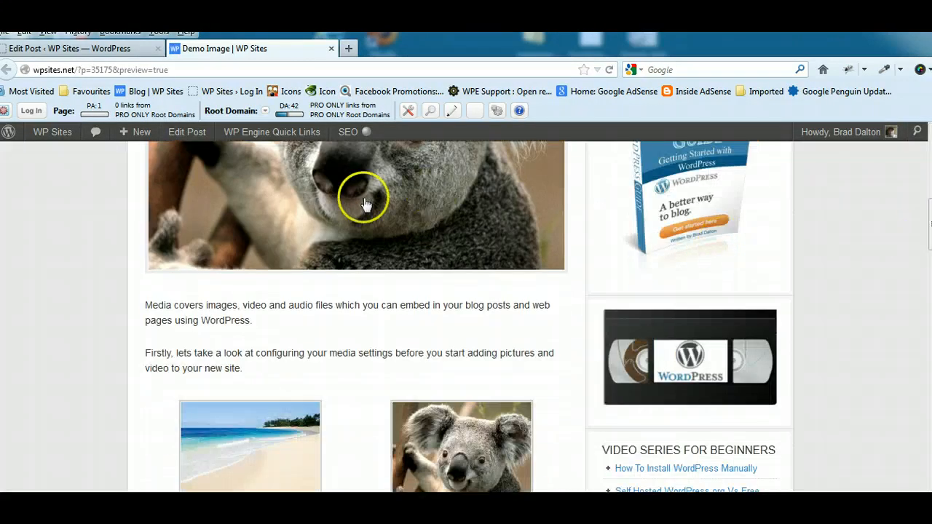
pyautogui.scroll(-5, 687, 248)
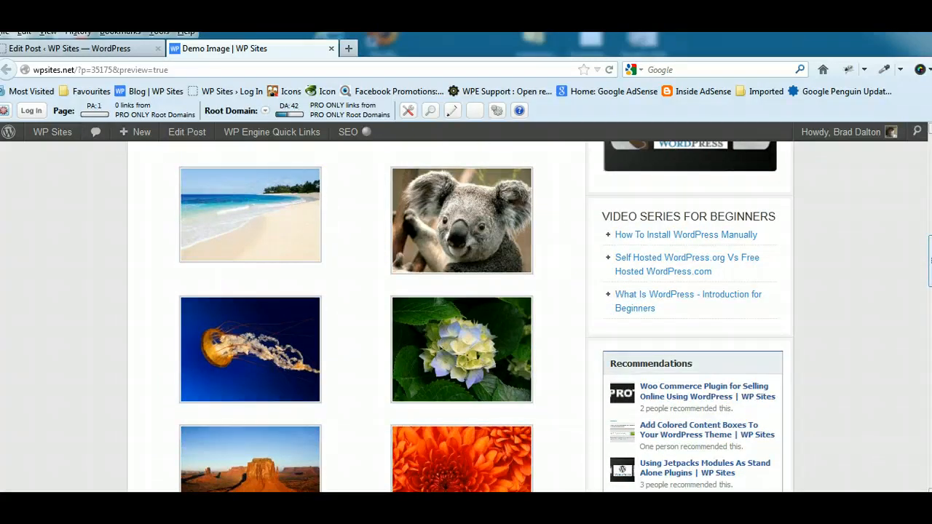
pyautogui.scroll(-7, 466, 316)
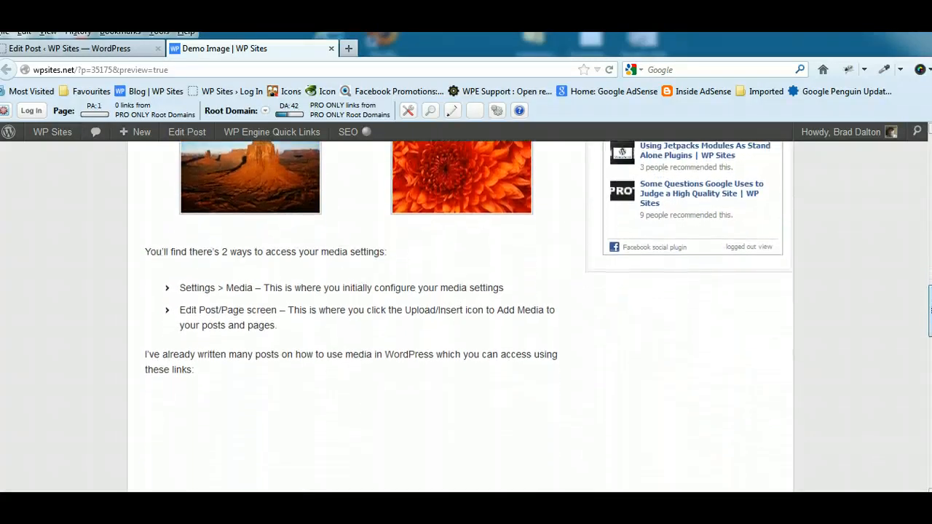
pyautogui.scroll(8, 466, 316)
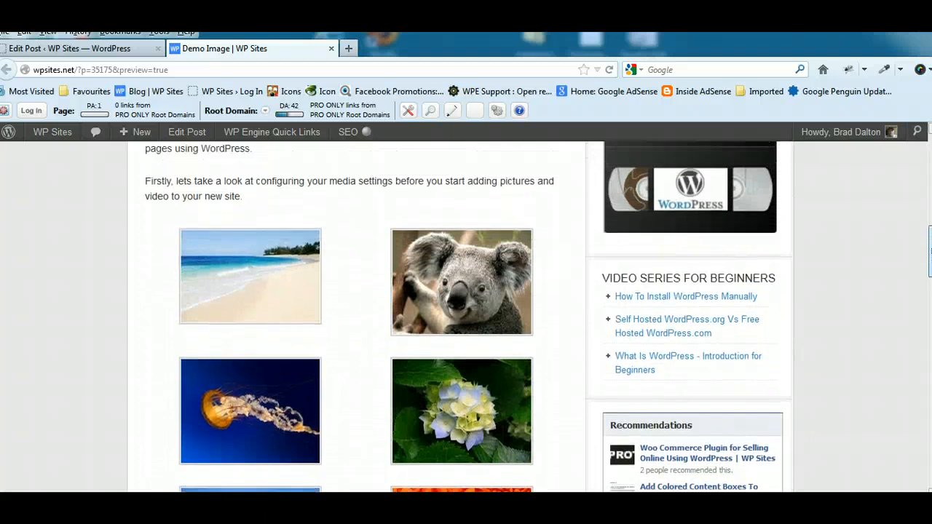
pyautogui.scroll(2, 466, 317)
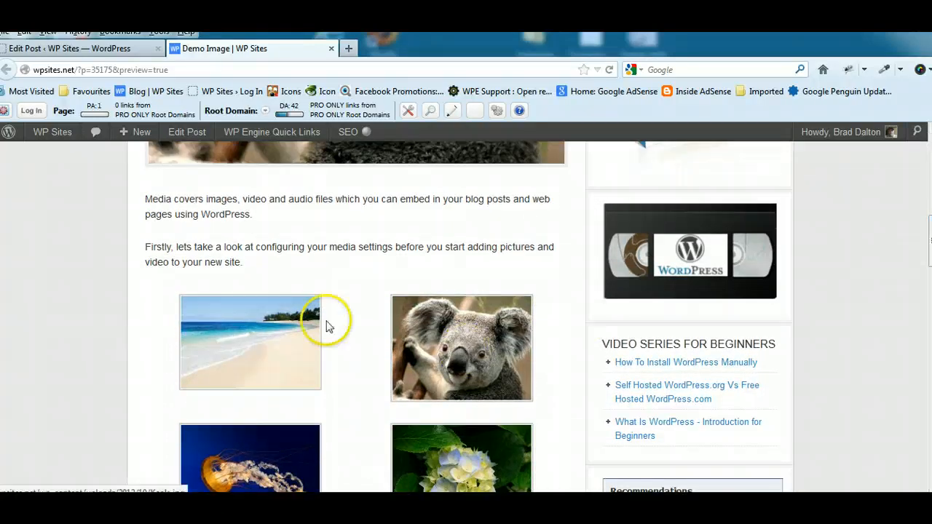
# View the tropical beach thumbnail in the full-size carousel, browse through the gallery's images, and close the carousel.
pyautogui.click(249, 347)
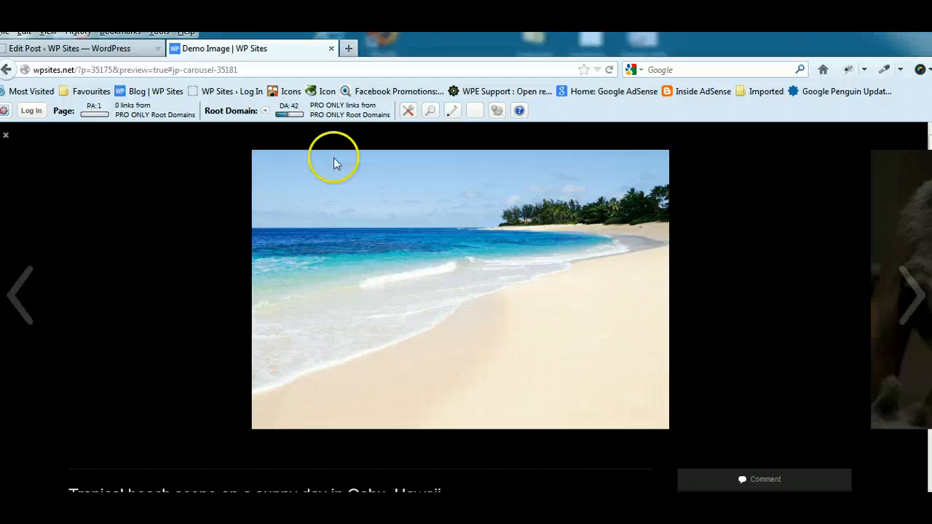
pyautogui.click(123, 49)
pyautogui.click(209, 46)
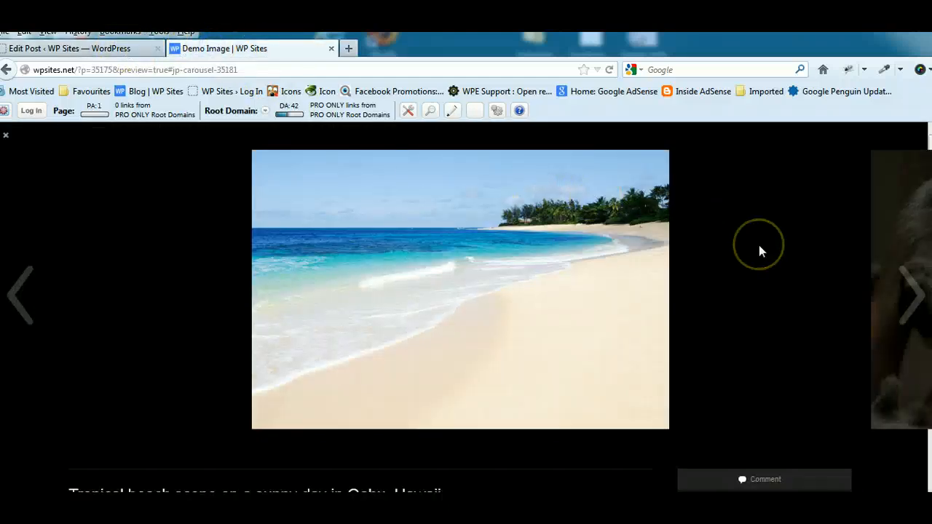
pyautogui.click(920, 299)
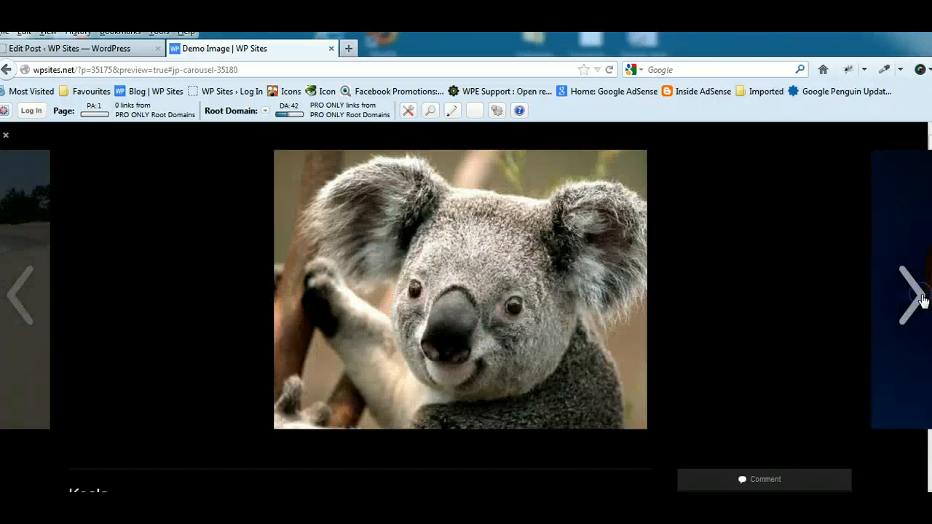
pyautogui.click(920, 298)
pyautogui.click(921, 298)
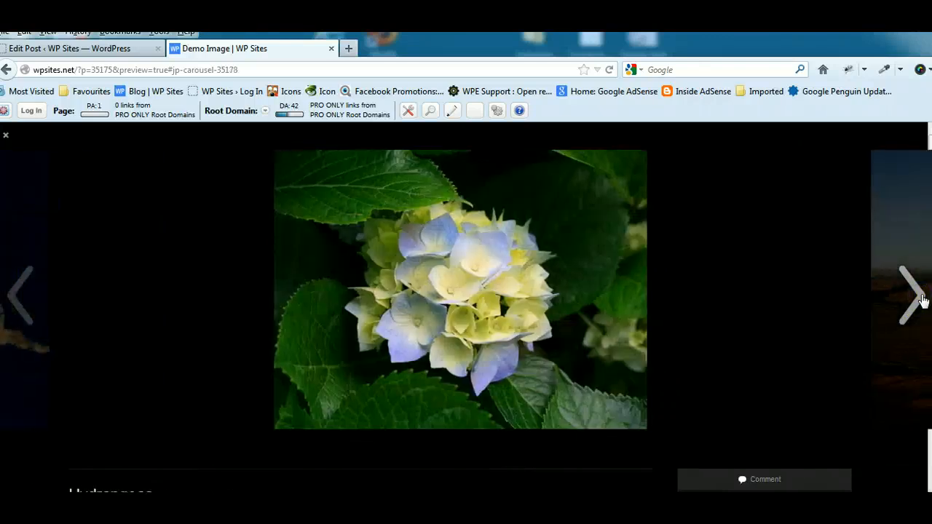
pyautogui.click(921, 298)
pyautogui.click(921, 298)
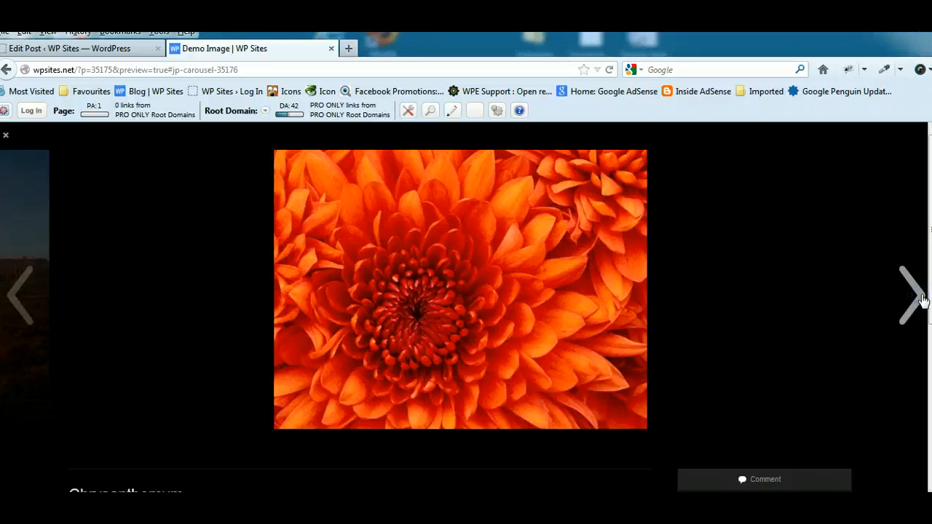
pyautogui.click(921, 298)
pyautogui.click(920, 298)
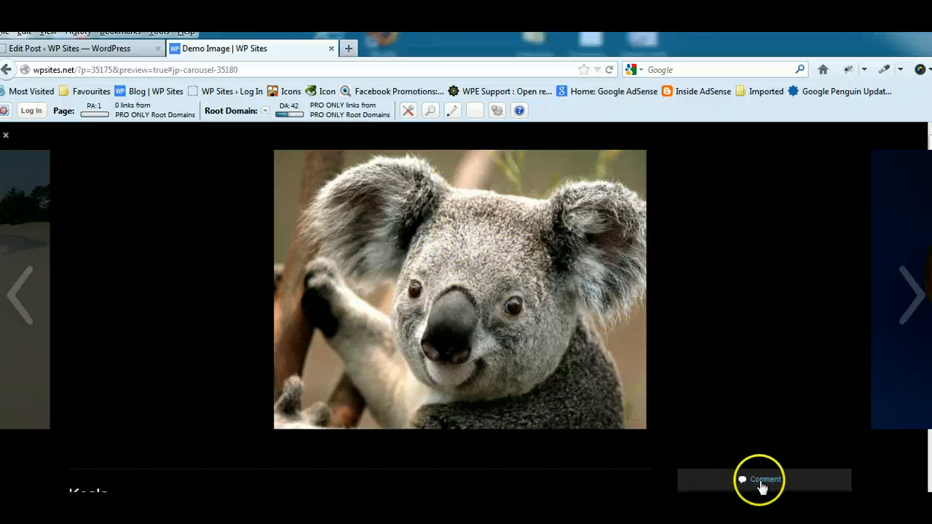
pyautogui.click(916, 301)
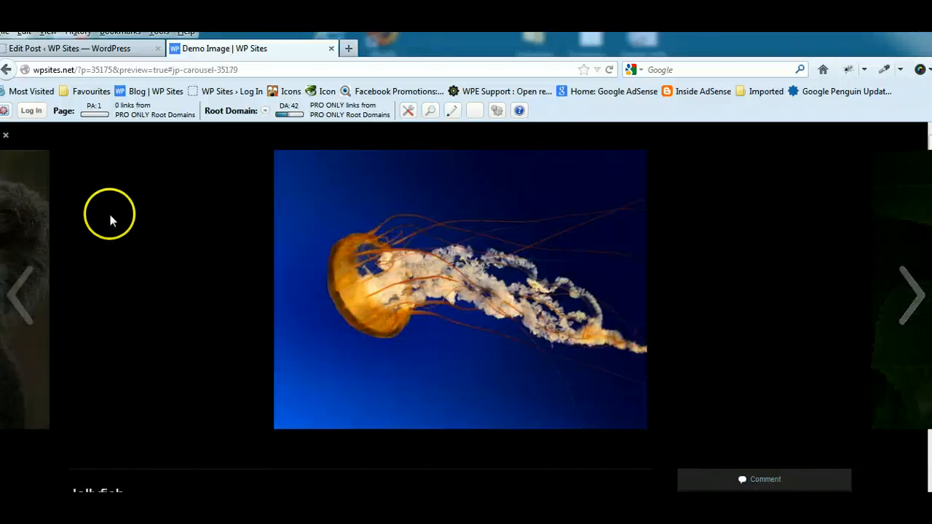
pyautogui.click(7, 137)
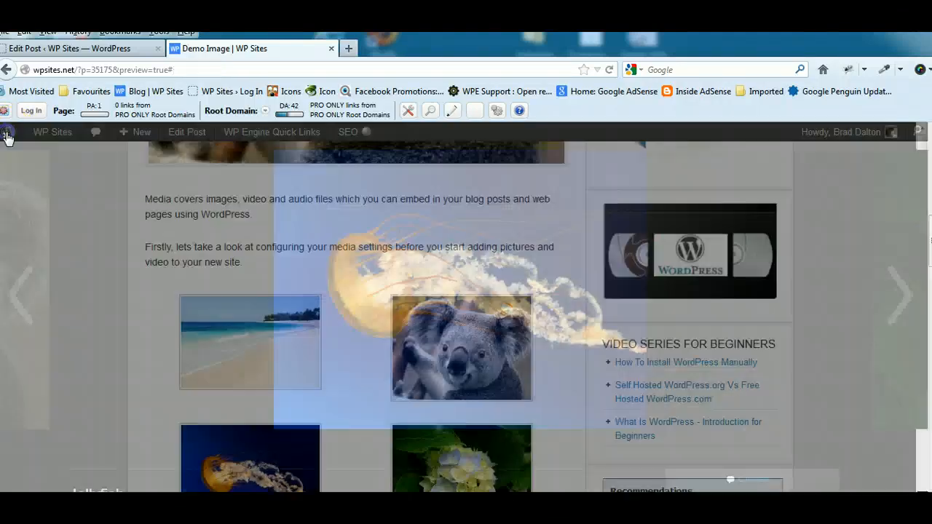
# Look over the remaining gallery images and text in the previewed post and return to its title.
pyautogui.scroll(-7, 462, 348)
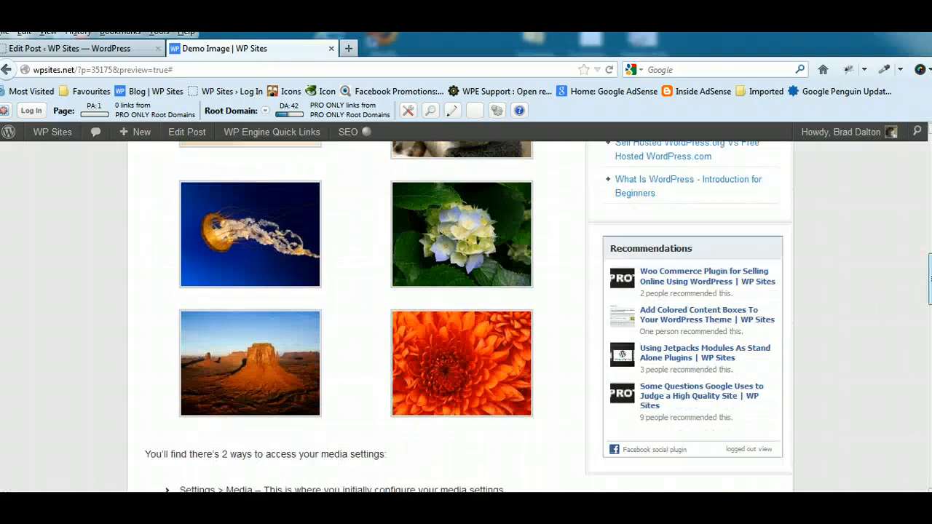
pyautogui.scroll(9, 356, 313)
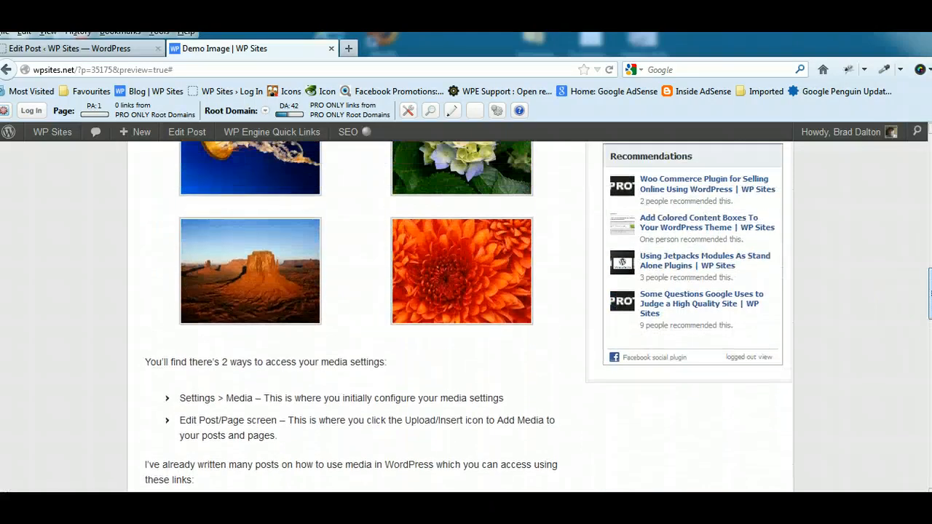
pyautogui.scroll(3, 355, 313)
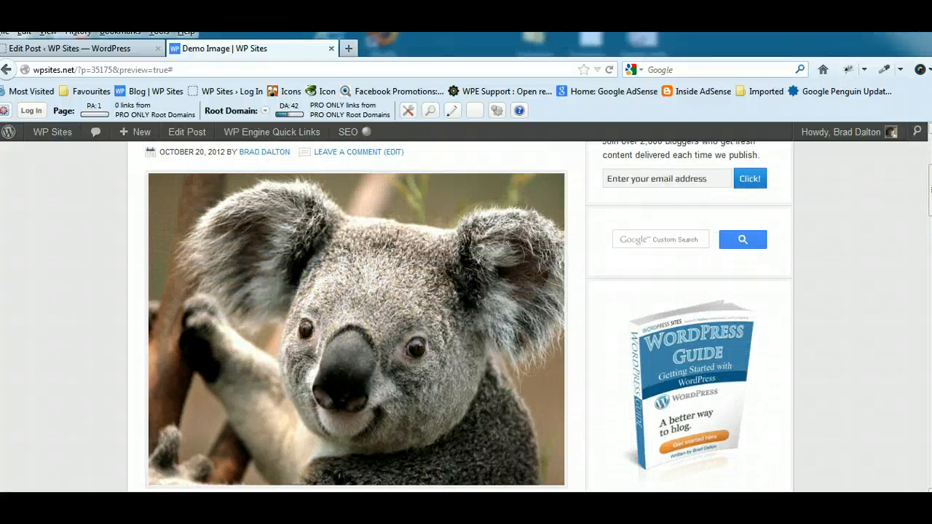
pyautogui.moveTo(930, 191)
pyautogui.mouseDown()
pyautogui.moveTo(929, 336)
pyautogui.moveTo(927, 180)
pyautogui.mouseUp()
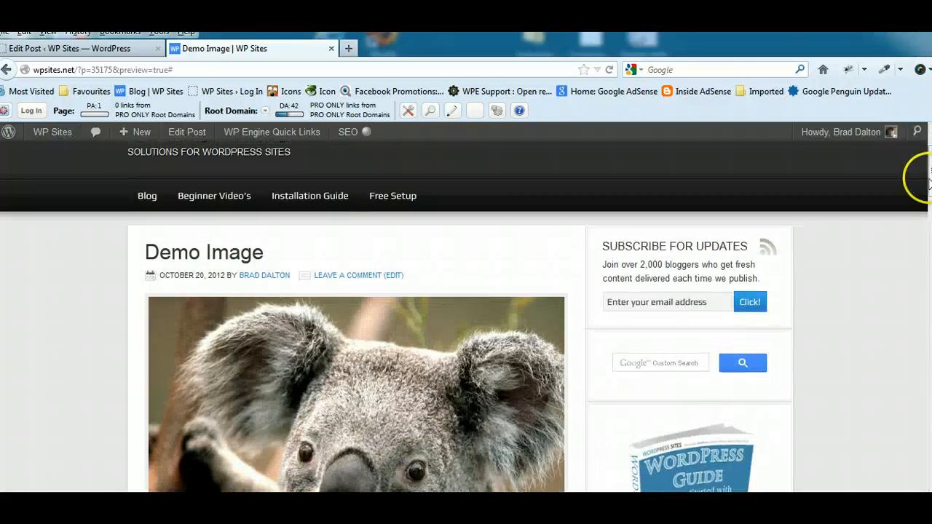
pyautogui.click(67, 49)
pyautogui.scroll(-5, 407, 328)
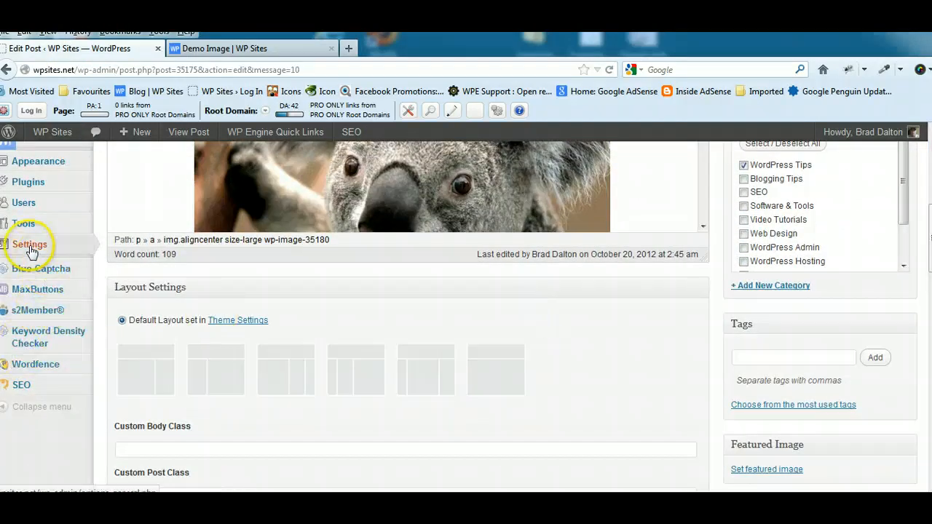
pyautogui.moveTo(31, 243)
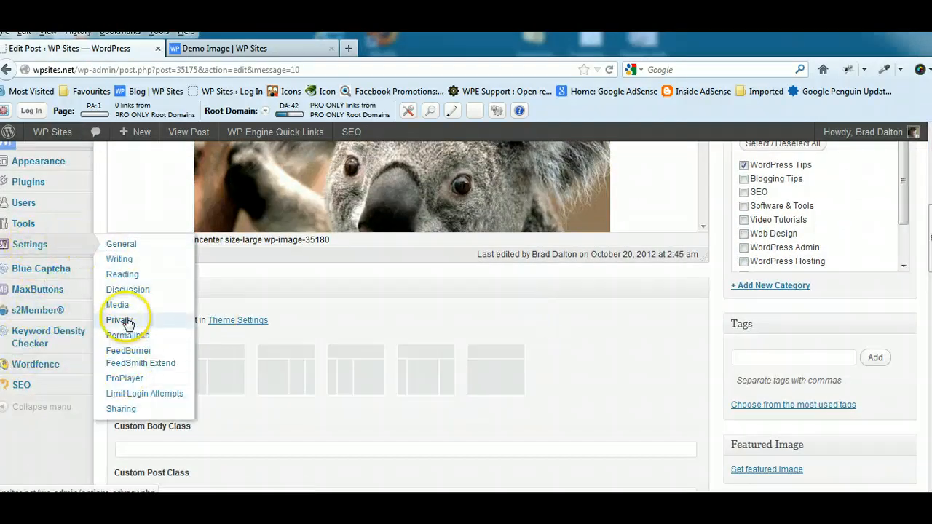
pyautogui.scroll(-2, 776, 243)
pyautogui.scroll(-2, 466, 316)
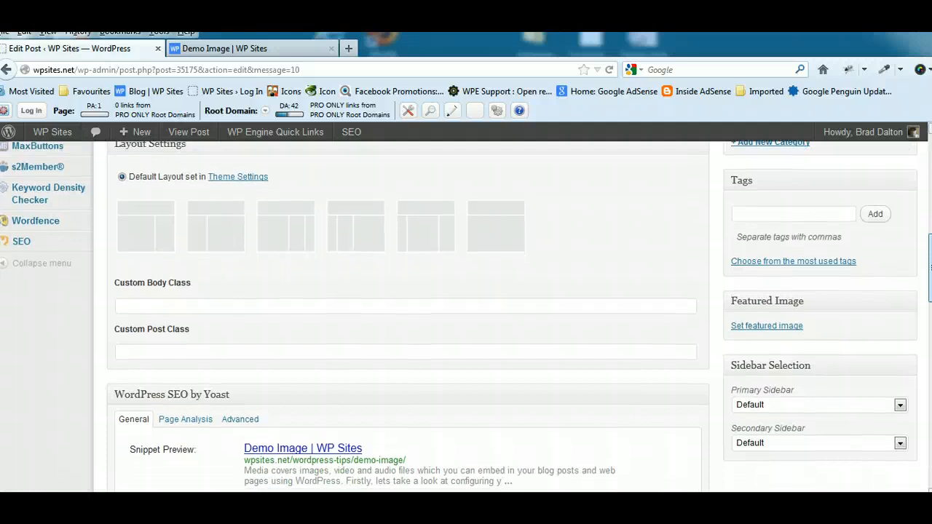
pyautogui.scroll(3, 801, 233)
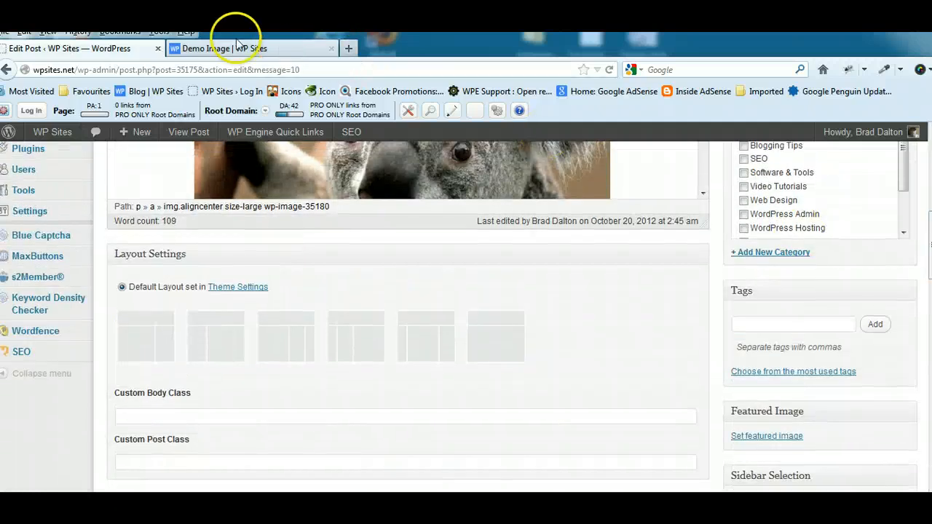
# Go back to the post preview and view the site's Blog page from there.
pyautogui.click(234, 48)
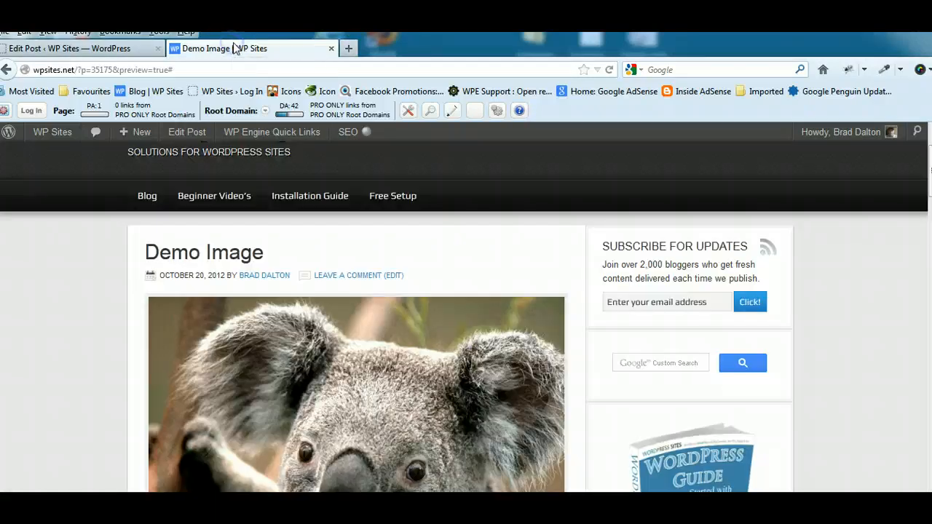
pyautogui.click(147, 196)
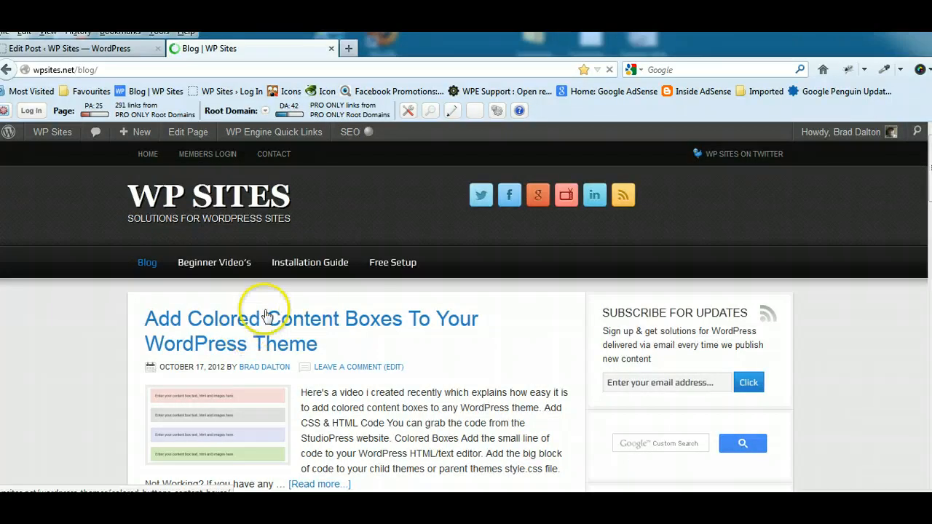
pyautogui.scroll(-1, 466, 313)
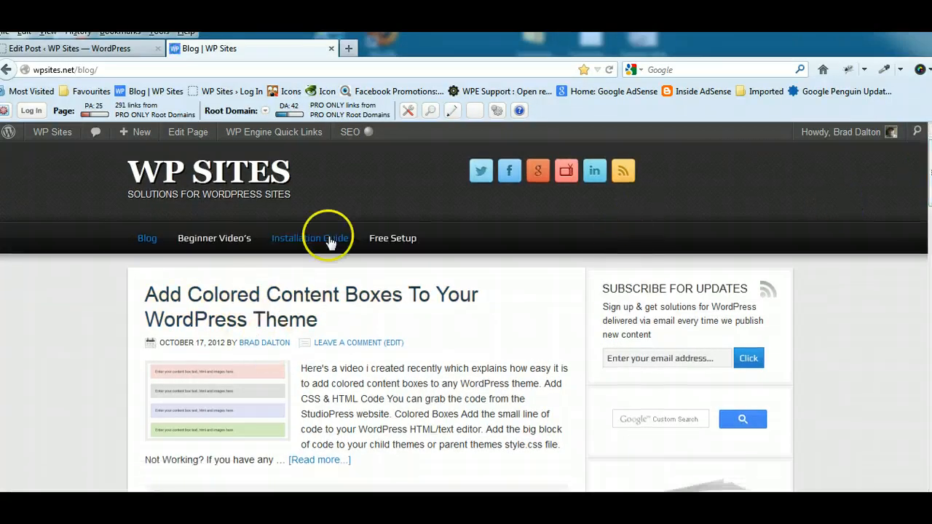
# Look over the post excerpts and their thumbnails on the Blog page.
pyautogui.moveTo(145, 244)
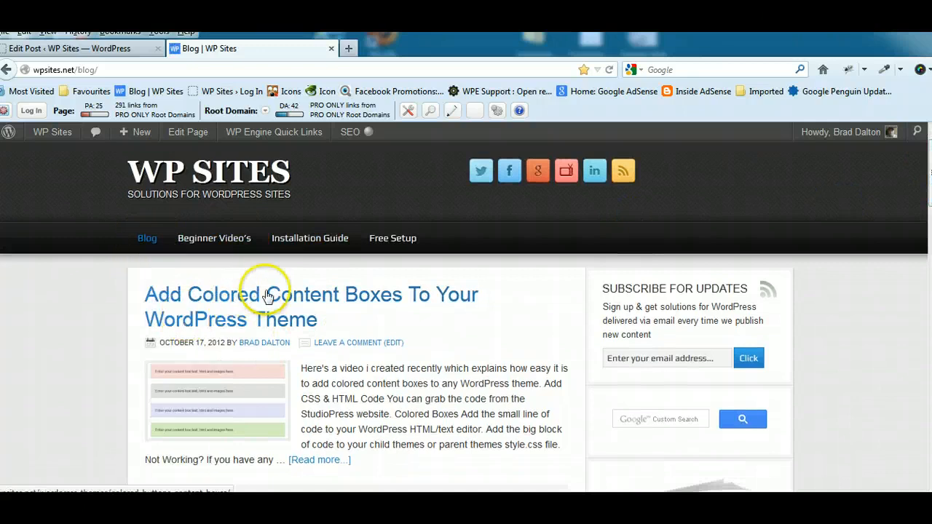
pyautogui.scroll(-5, 302, 297)
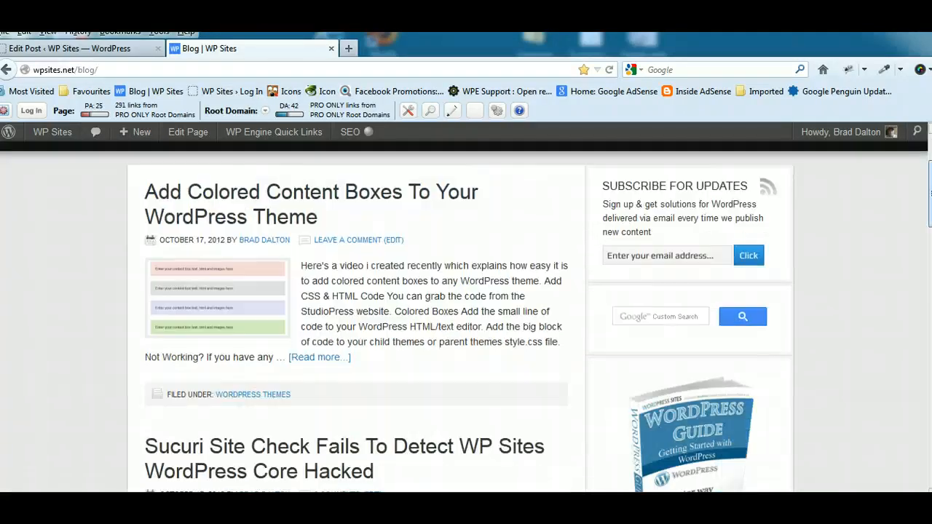
pyautogui.scroll(-8, 466, 313)
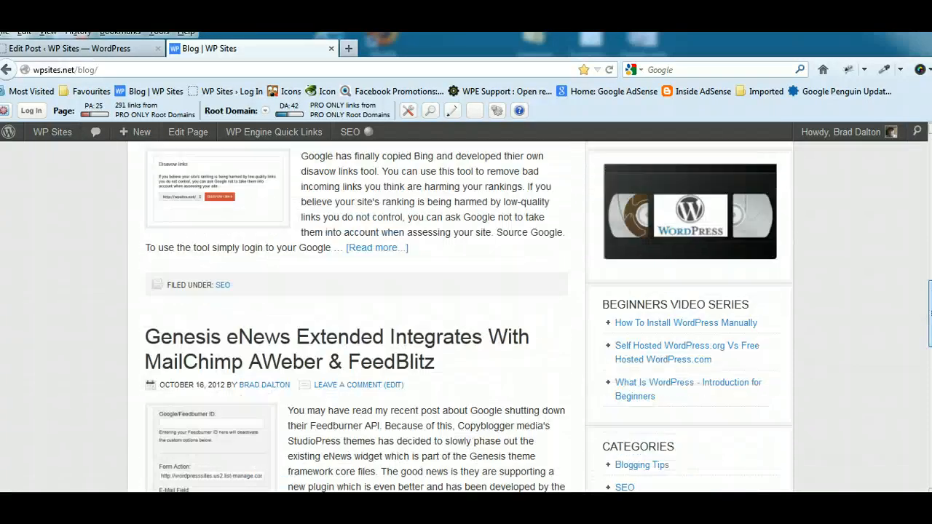
pyautogui.scroll(10, 468, 260)
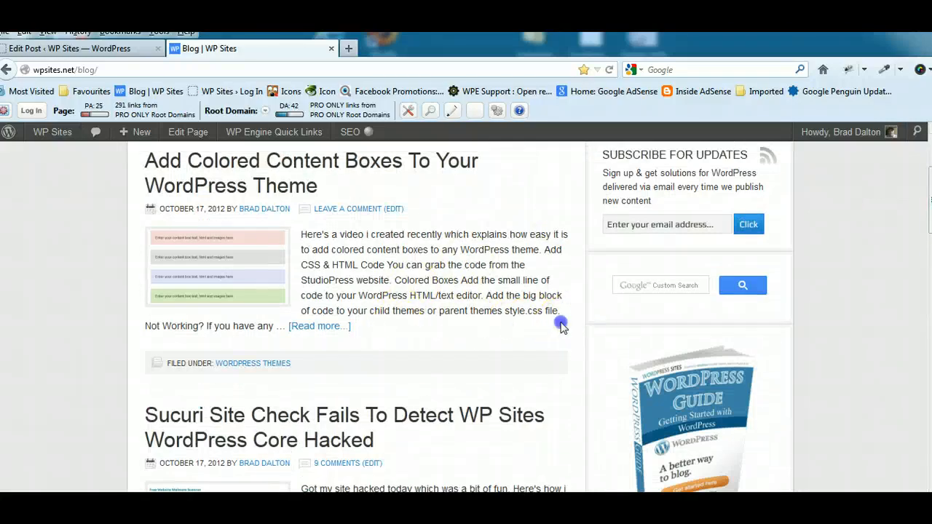
pyautogui.moveTo(558, 322); pyautogui.dragTo(365, 251)
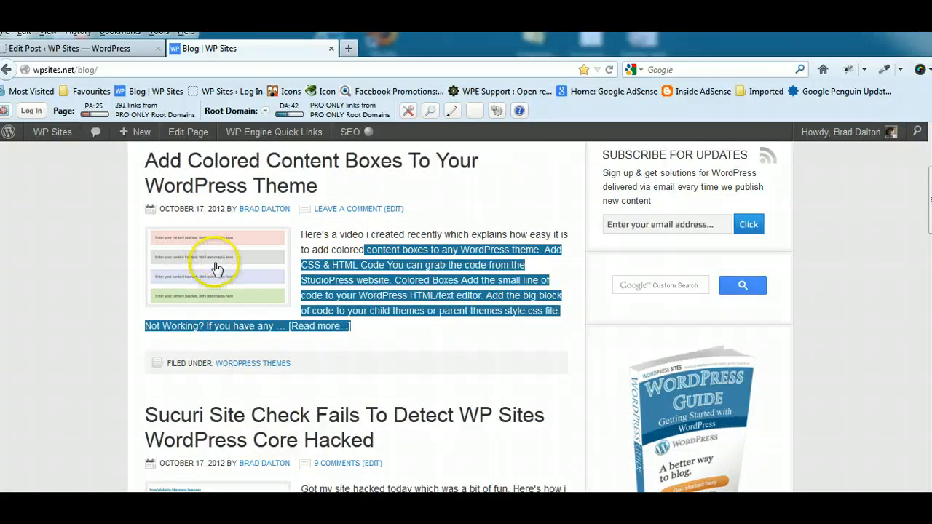
pyautogui.click(59, 251)
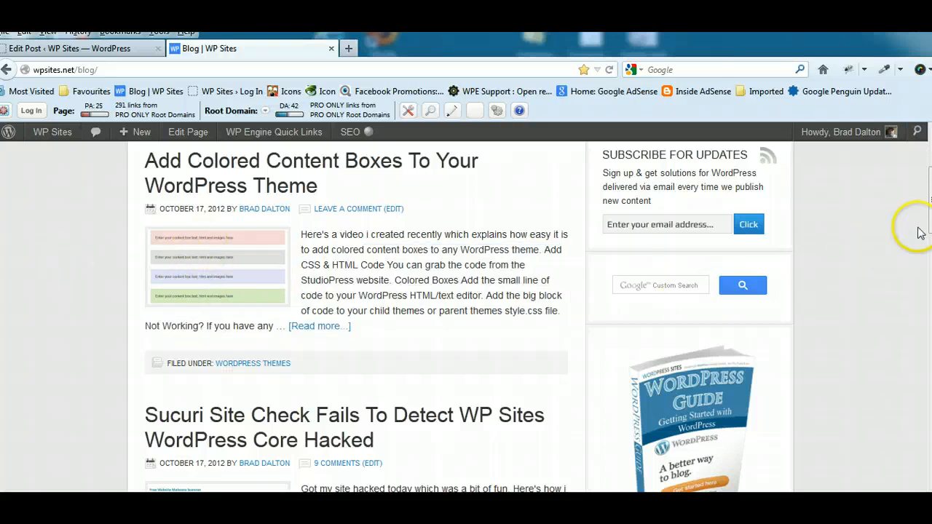
pyautogui.scroll(-3, 920, 229)
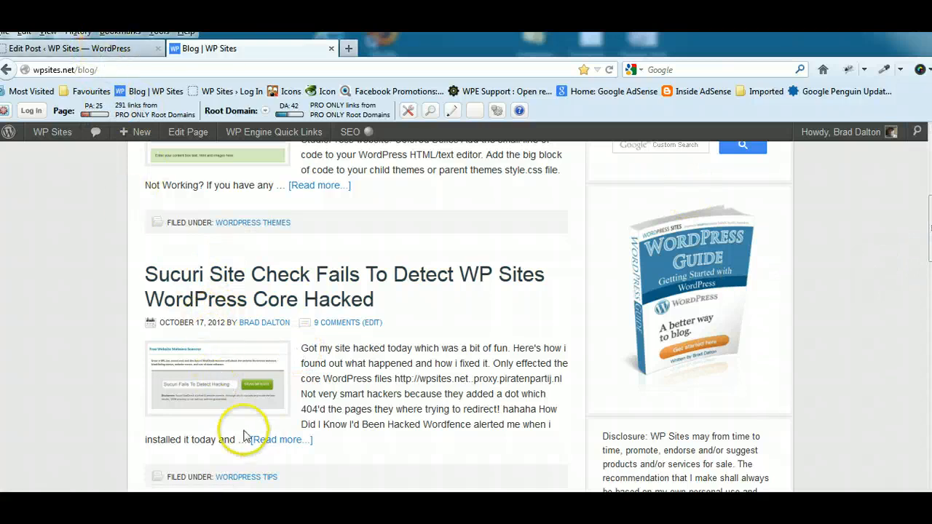
# Open the featured image dialog for the Demo Image post and compare with the thumbnails on the Blog page.
pyautogui.click(104, 46)
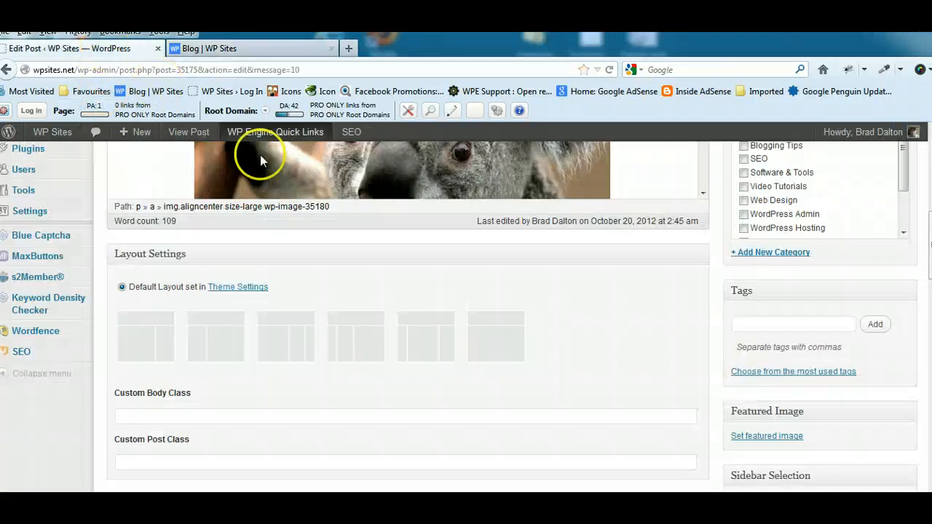
pyautogui.scroll(-3, 896, 291)
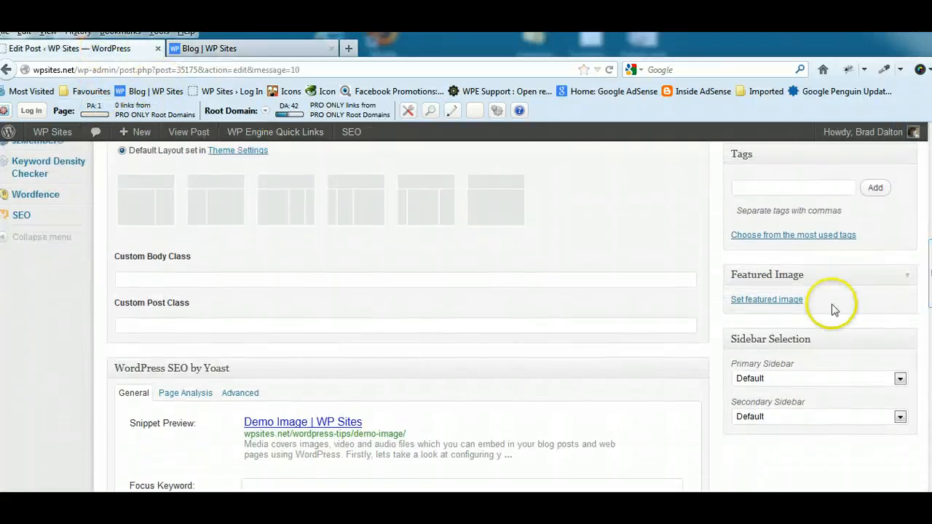
pyautogui.click(772, 299)
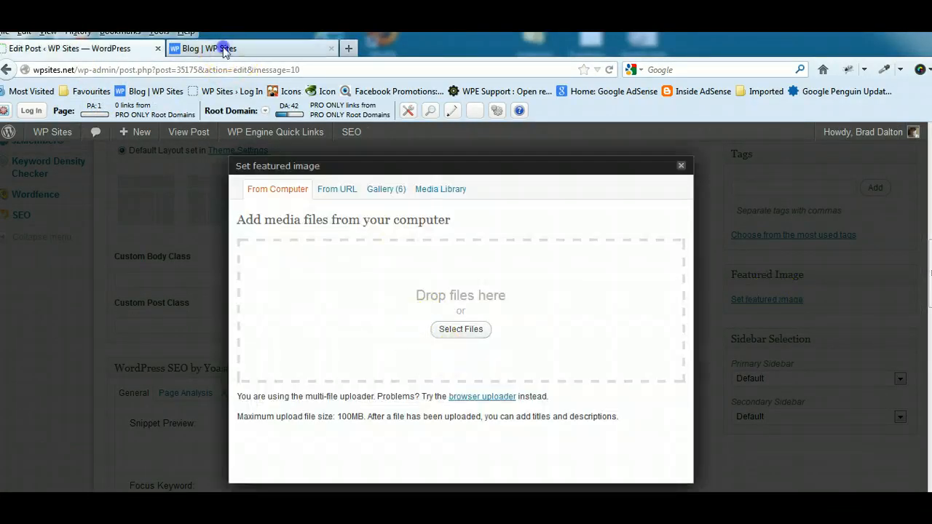
pyautogui.click(218, 48)
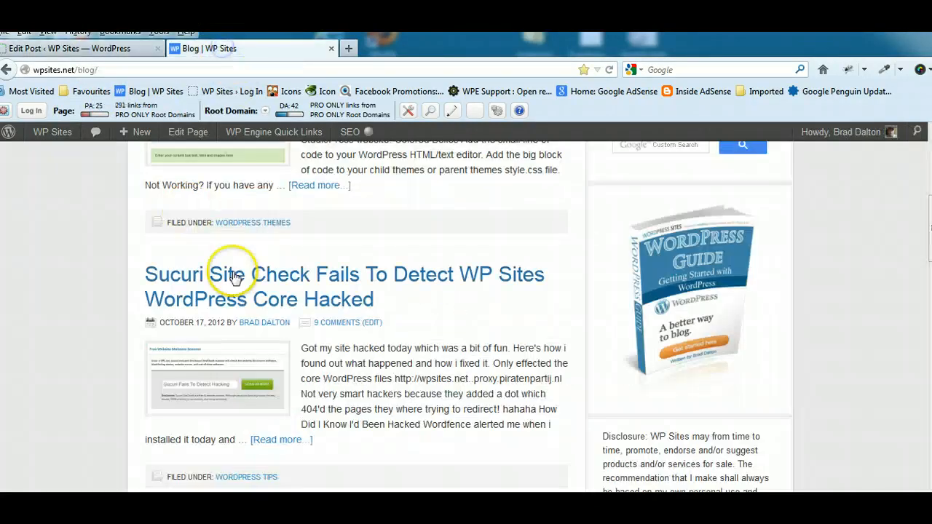
# Set the Koala image from the post's gallery as the featured image.
pyautogui.click(114, 45)
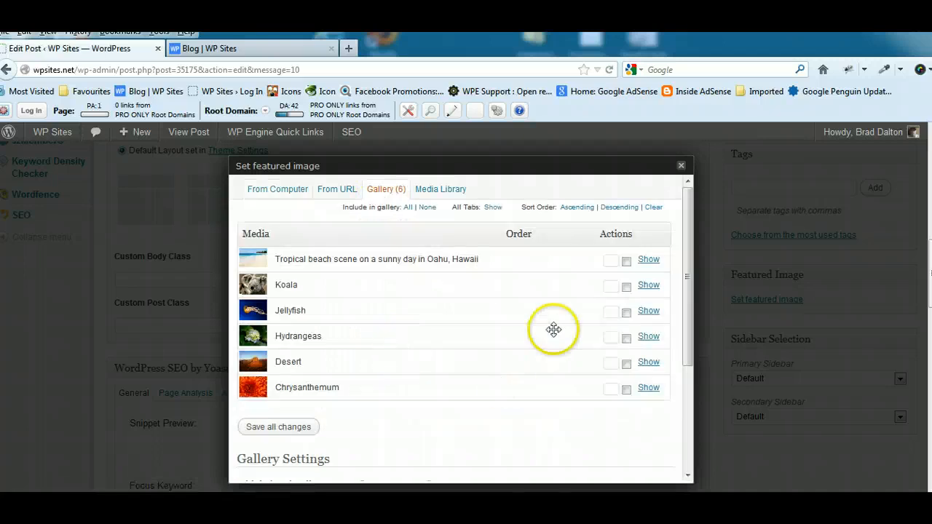
pyautogui.click(646, 286)
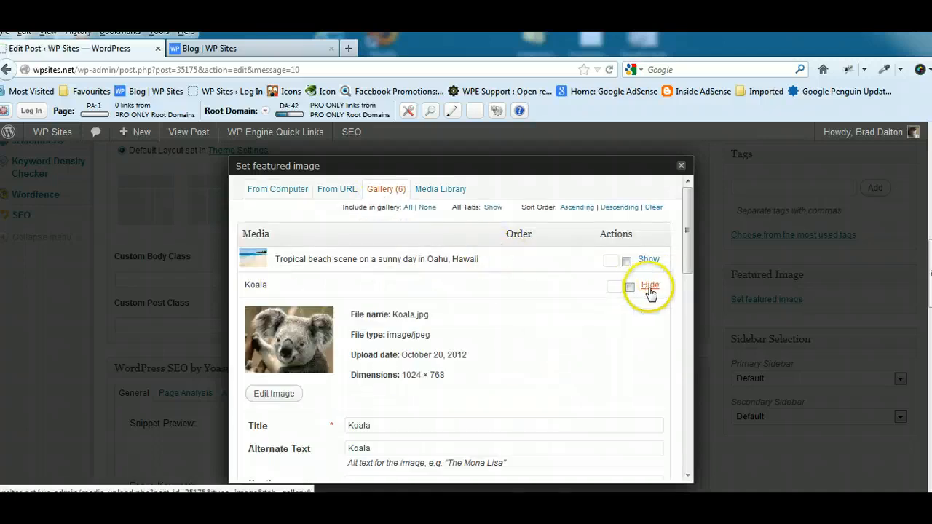
pyautogui.scroll(-2, 662, 291)
pyautogui.moveTo(686, 306); pyautogui.dragTo(688, 385)
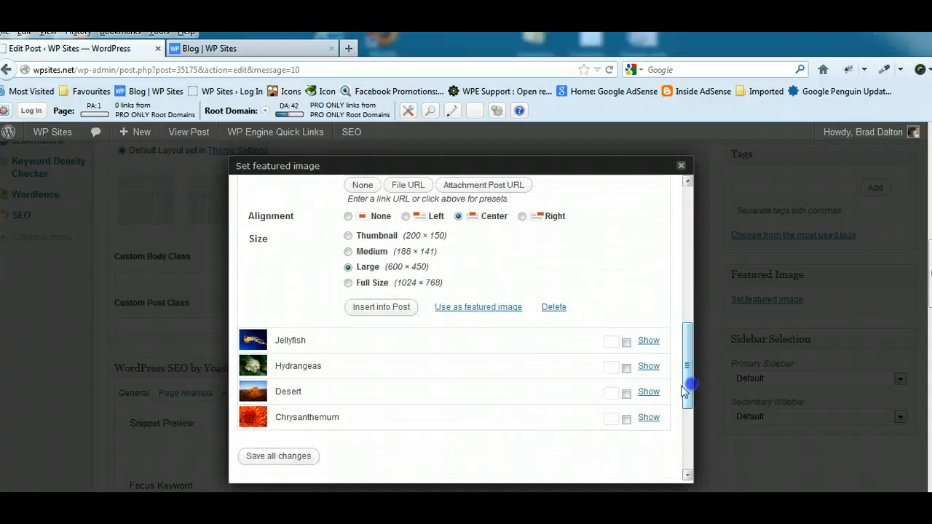
pyautogui.click(475, 307)
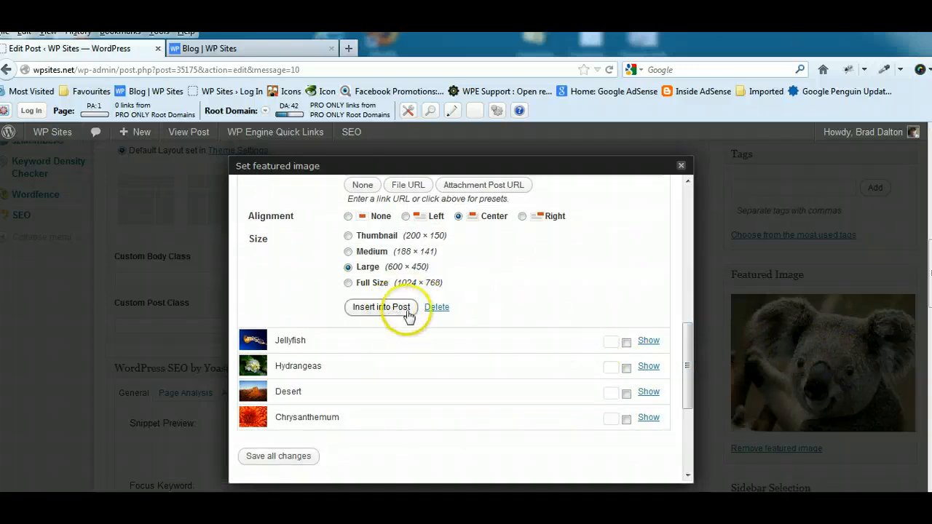
# Save all changes in the featured image dialog, close it, and save the post draft.
pyautogui.moveTo(689, 339); pyautogui.dragTo(689, 360)
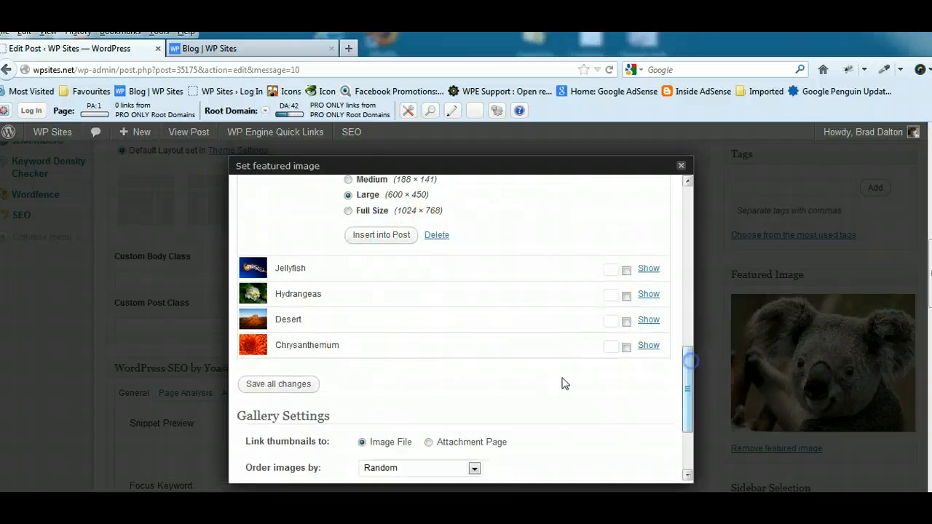
pyautogui.click(284, 384)
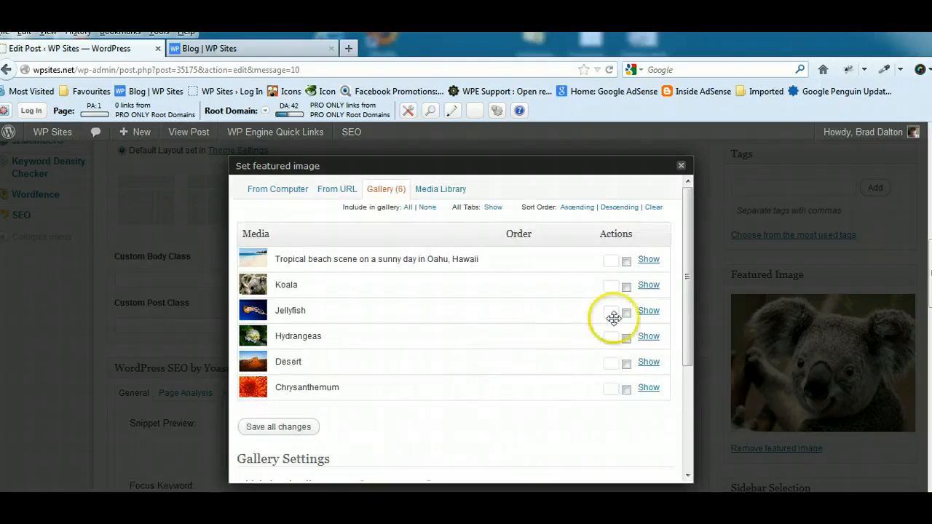
pyautogui.click(680, 169)
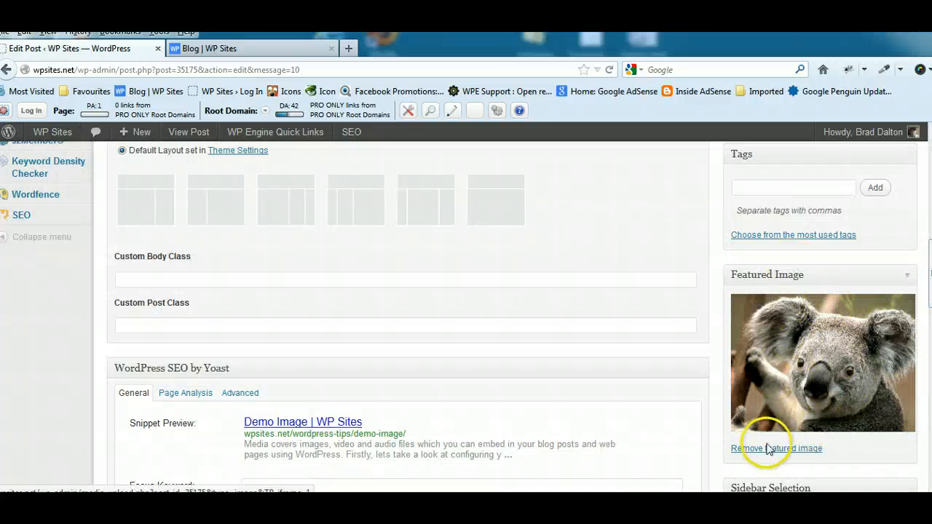
pyautogui.moveTo(931, 292); pyautogui.dragTo(930, 205)
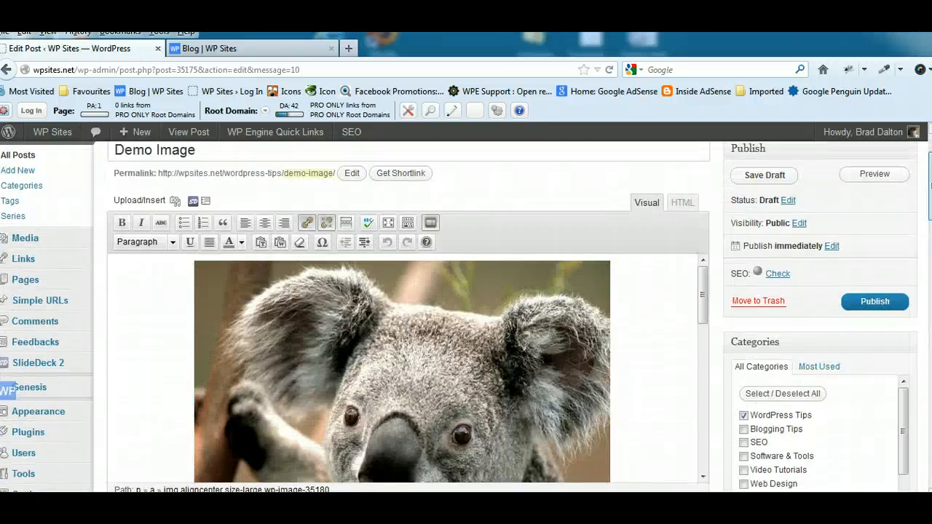
pyautogui.click(764, 174)
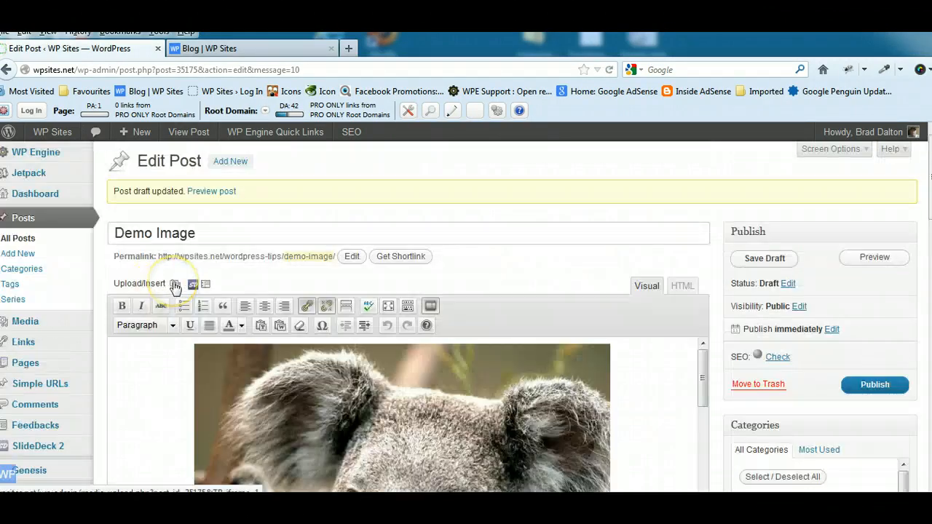
# Look over the Media Library's items and search box for adding existing media, and close the Add Media dialog.
pyautogui.click(175, 286)
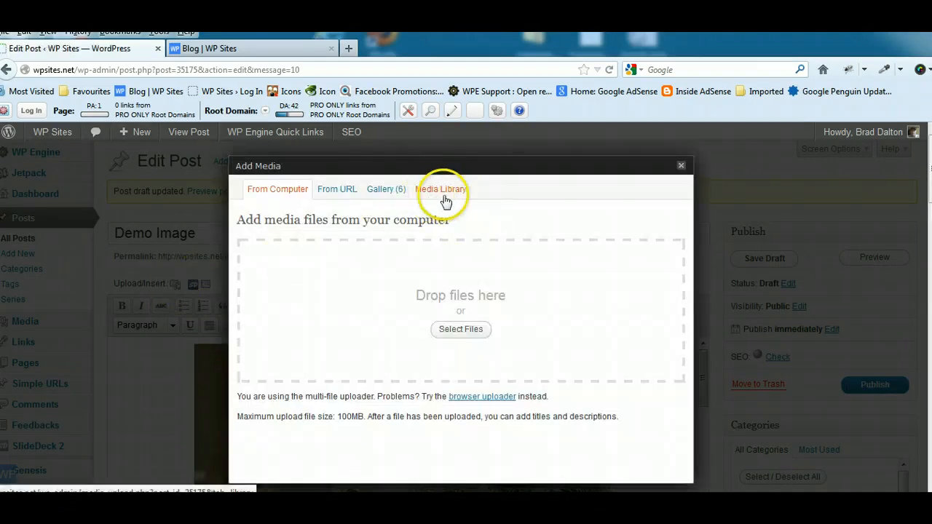
pyautogui.click(442, 191)
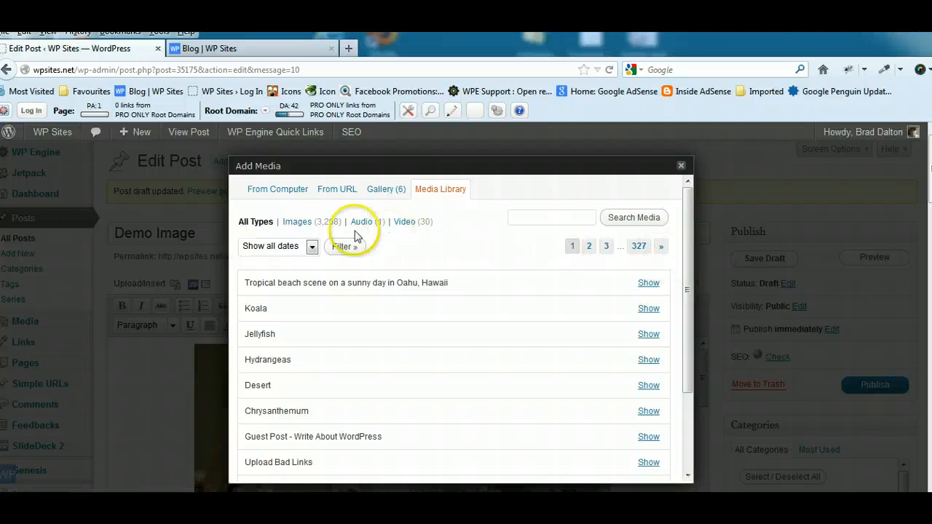
pyautogui.moveTo(686, 282); pyautogui.dragTo(690, 243)
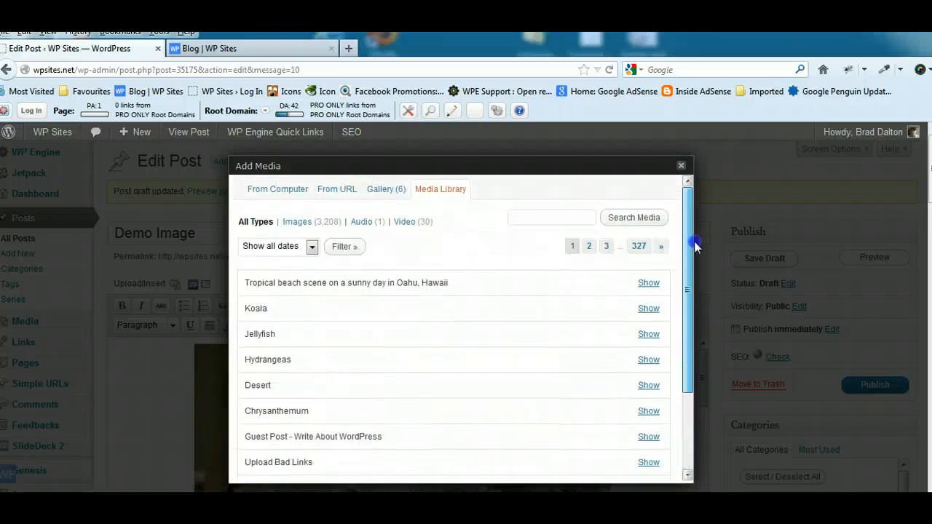
pyautogui.click(544, 219)
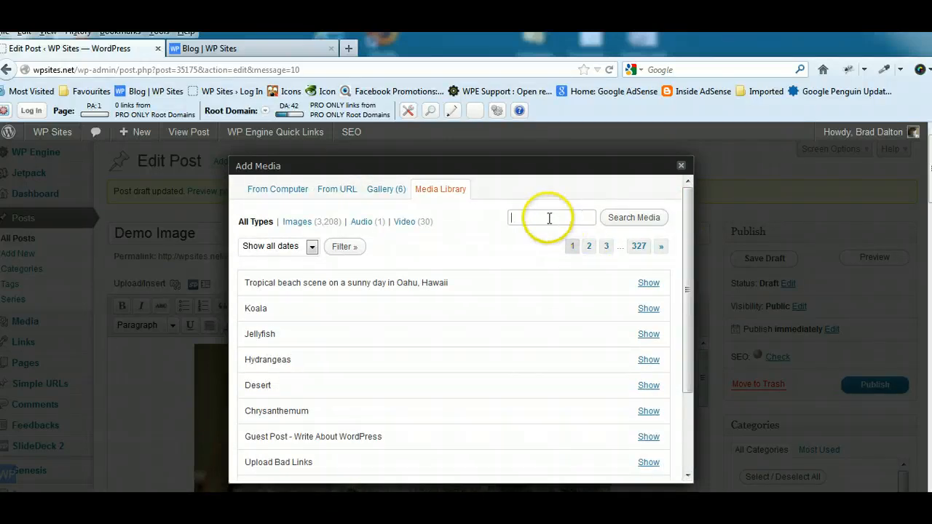
pyautogui.click(680, 166)
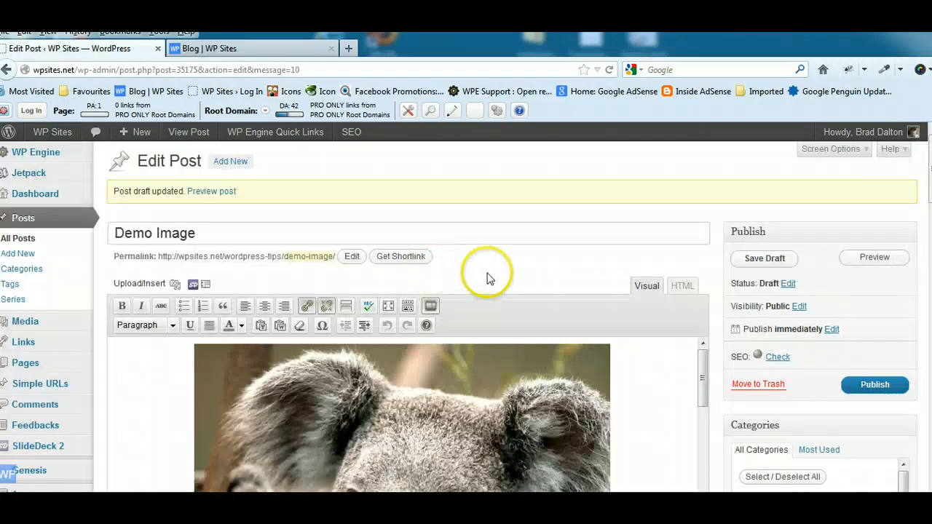
# Save the Demo Image draft again and start a new post.
pyautogui.scroll(-3, 466, 313)
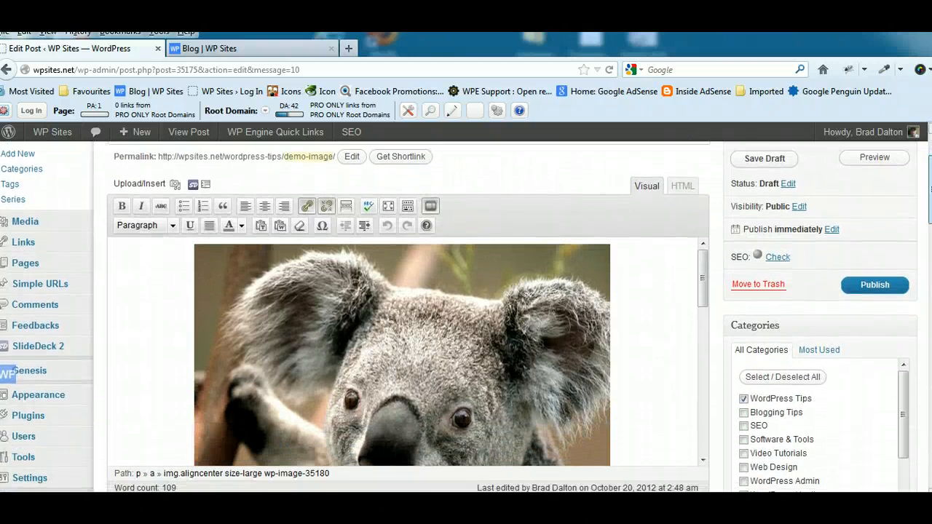
pyautogui.moveTo(931, 189)
pyautogui.mouseDown()
pyautogui.moveTo(931, 200)
pyautogui.moveTo(931, 178)
pyautogui.mouseUp()
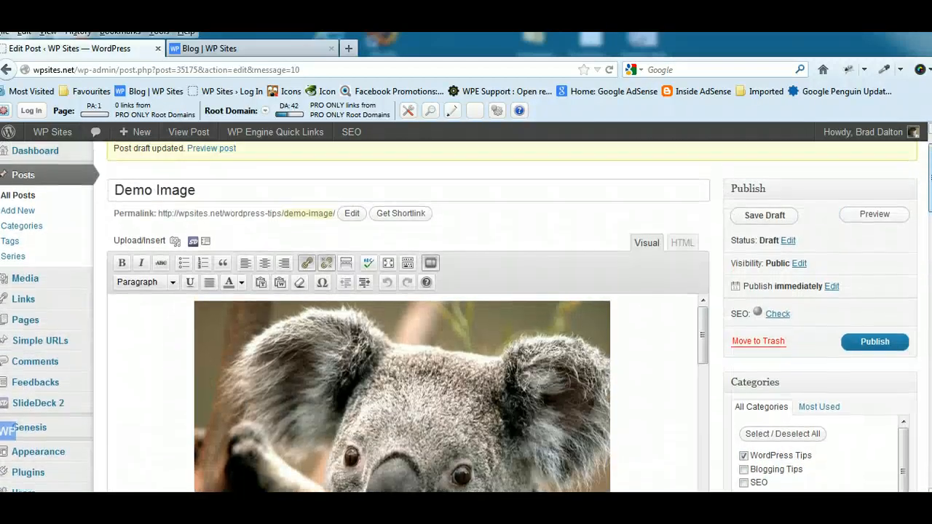
pyautogui.click(762, 215)
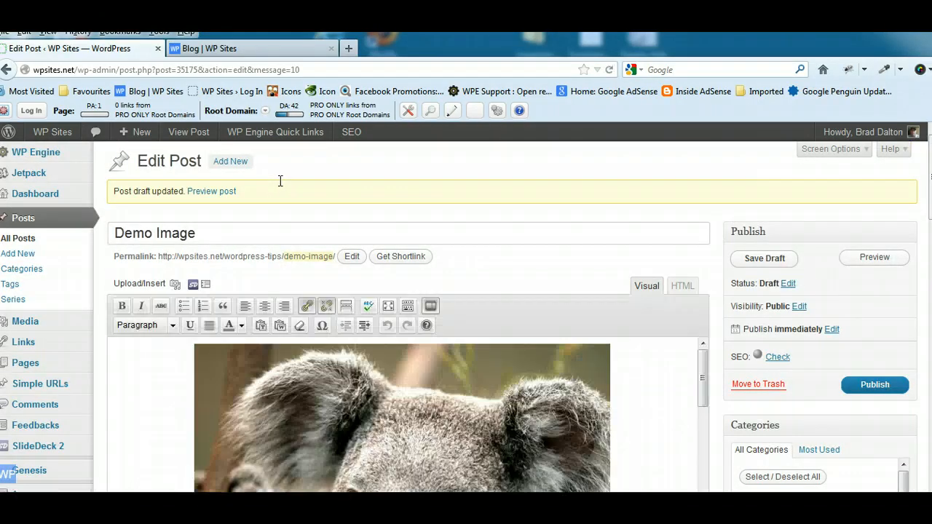
pyautogui.click(26, 255)
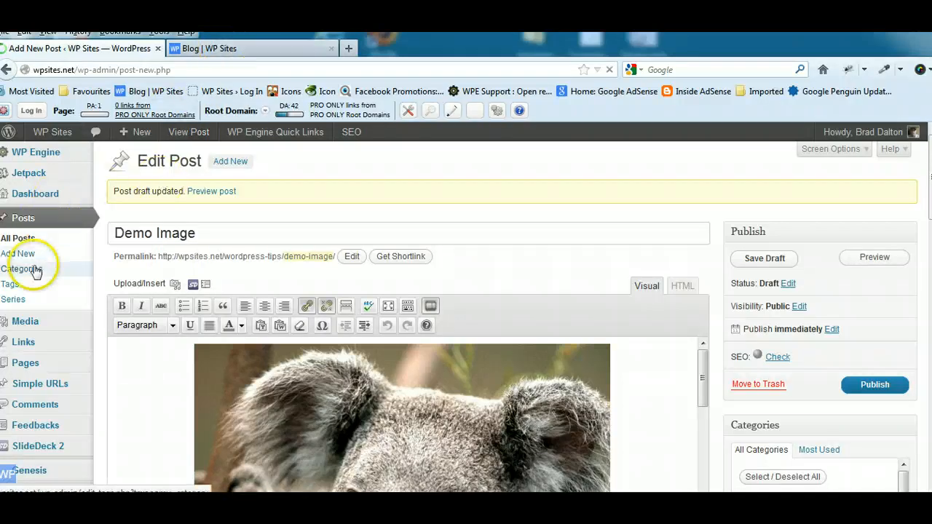
# Open the site's YouTube channel from the Blog page and look over its uploaded WordPress tutorial videos.
pyautogui.click(233, 51)
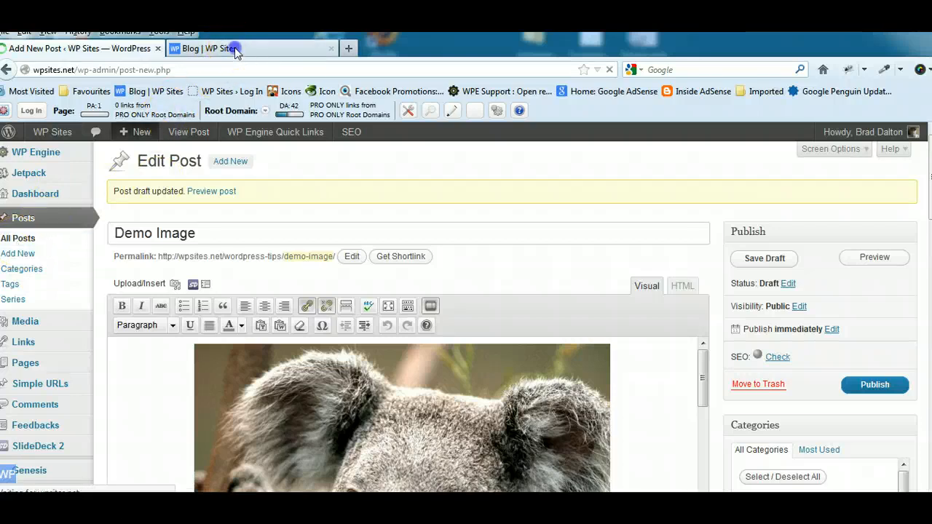
pyautogui.scroll(5, 928, 160)
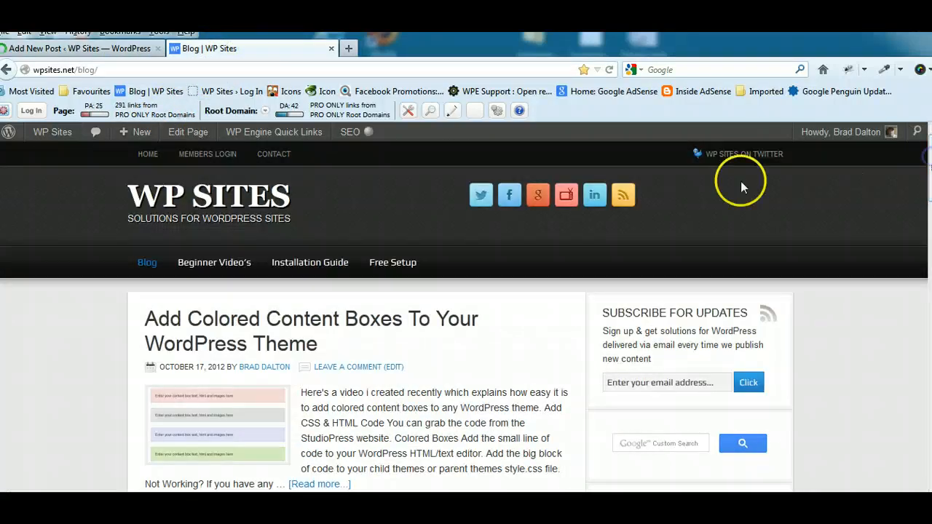
pyautogui.click(565, 194)
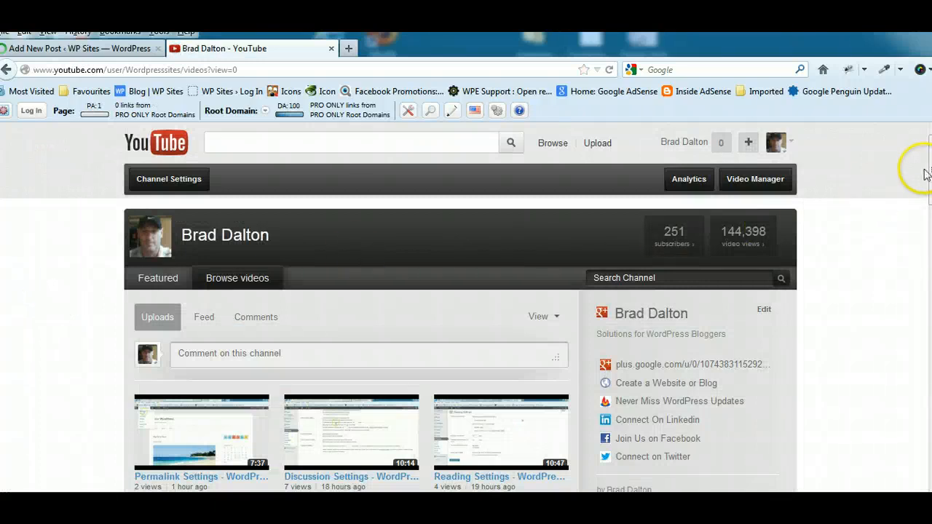
pyautogui.scroll(-4, 929, 175)
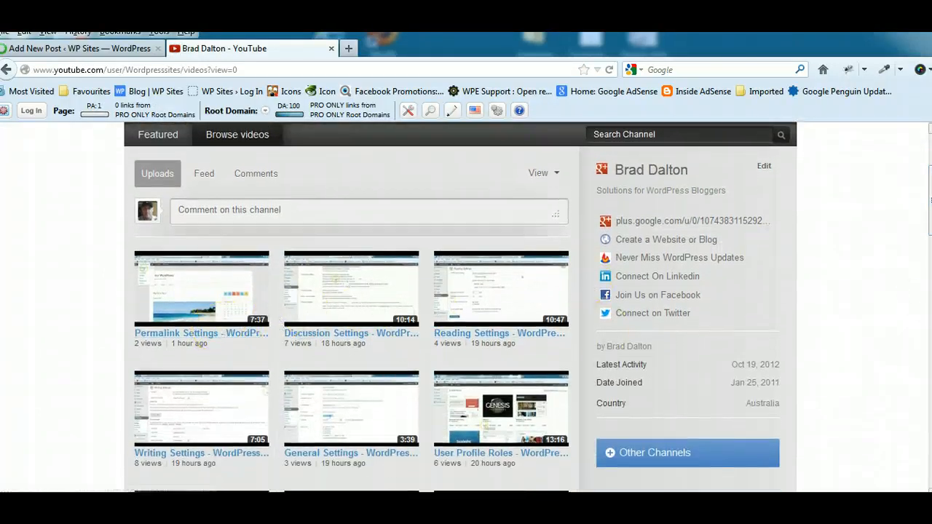
pyautogui.scroll(4, 466, 306)
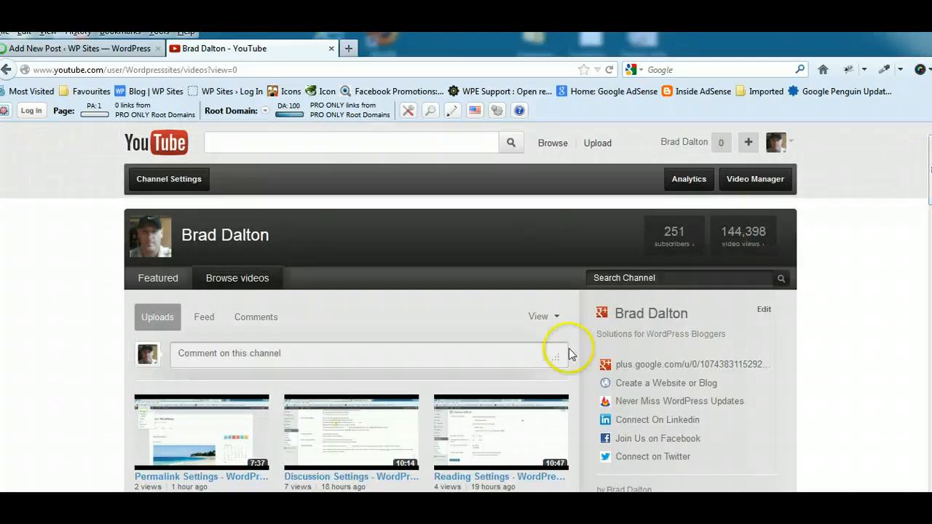
pyautogui.scroll(-3, 921, 239)
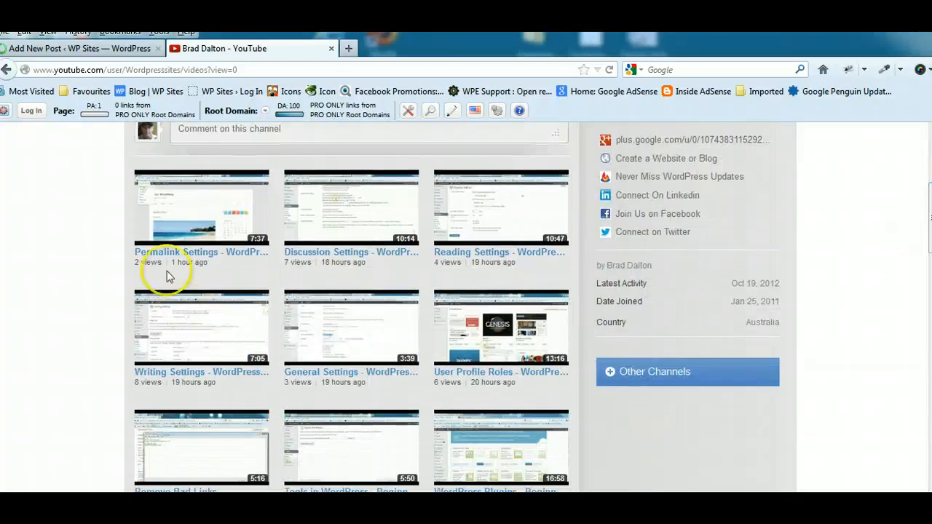
# Open the channel's Permalink Settings video, pause it, and display its embed code in the sharing options.
pyautogui.click(179, 253)
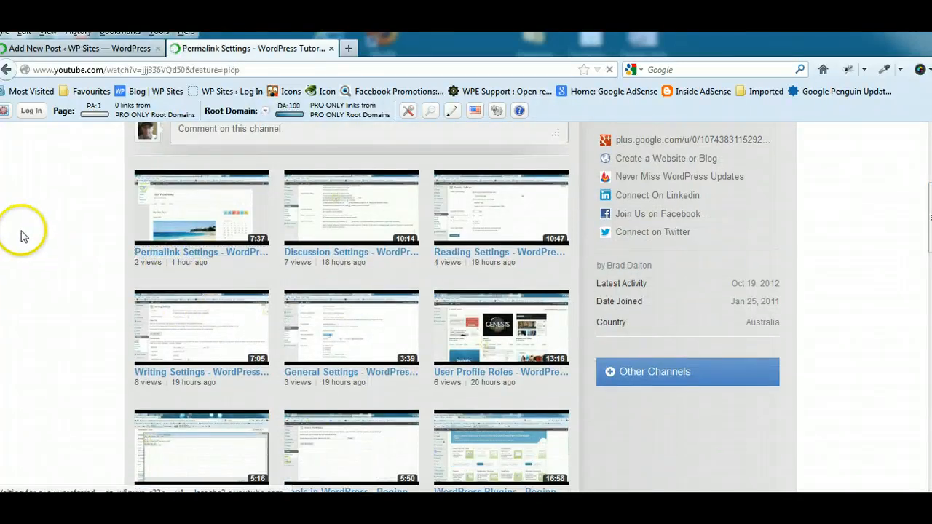
pyautogui.scroll(-2, 509, 327)
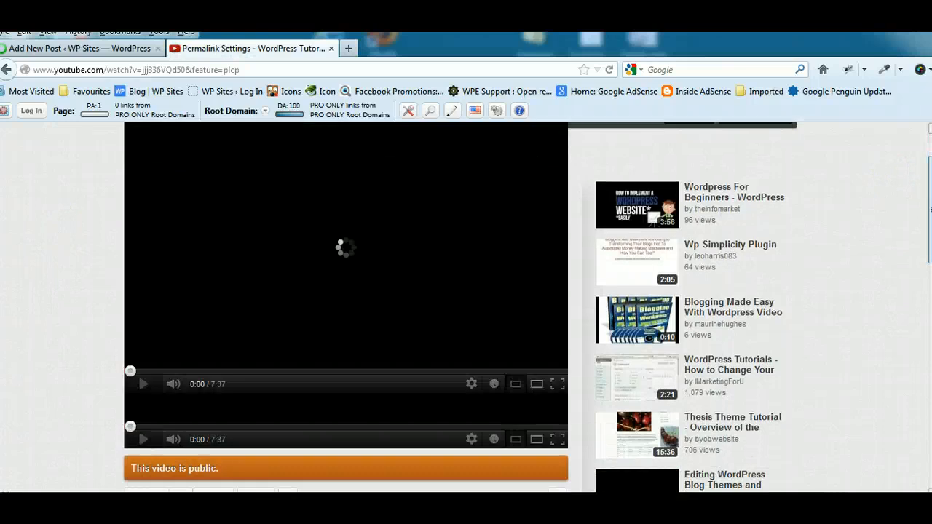
pyautogui.click(143, 353)
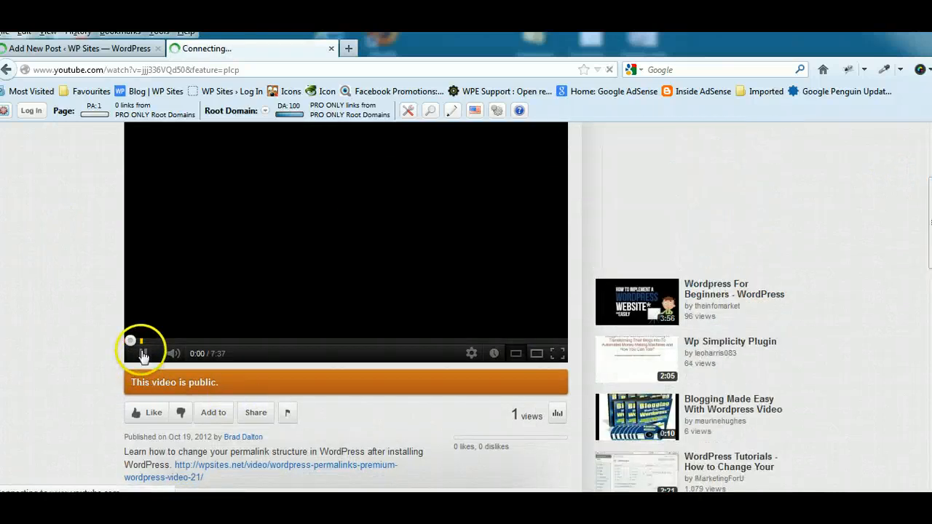
pyautogui.click(248, 413)
pyautogui.scroll(-3, 283, 414)
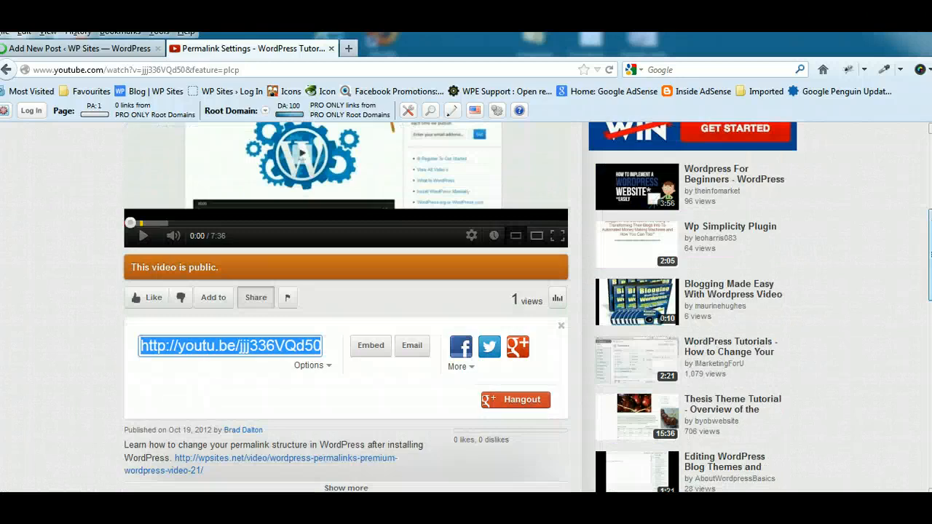
pyautogui.click(380, 262)
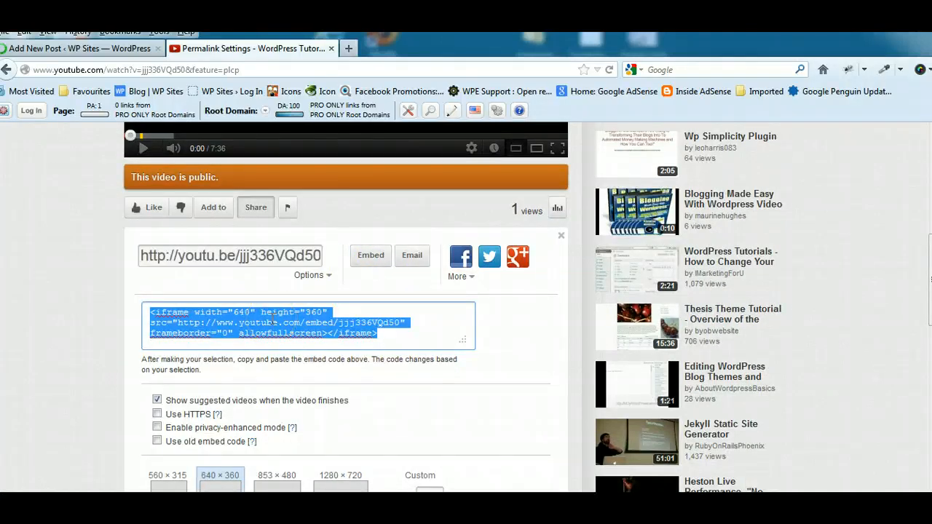
pyautogui.scroll(-1, 761, 327)
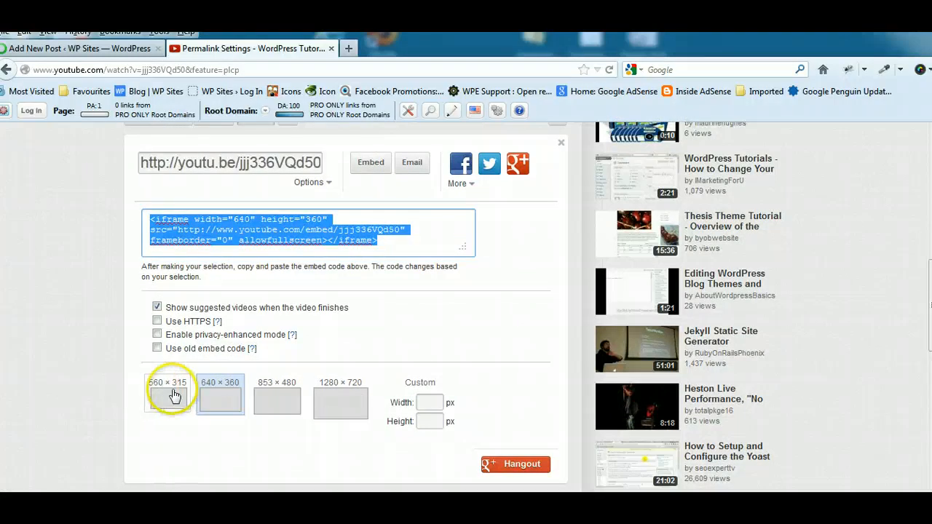
# Copy the video's 640 × 360 iframe embed code.
pyautogui.rightClick(235, 227)
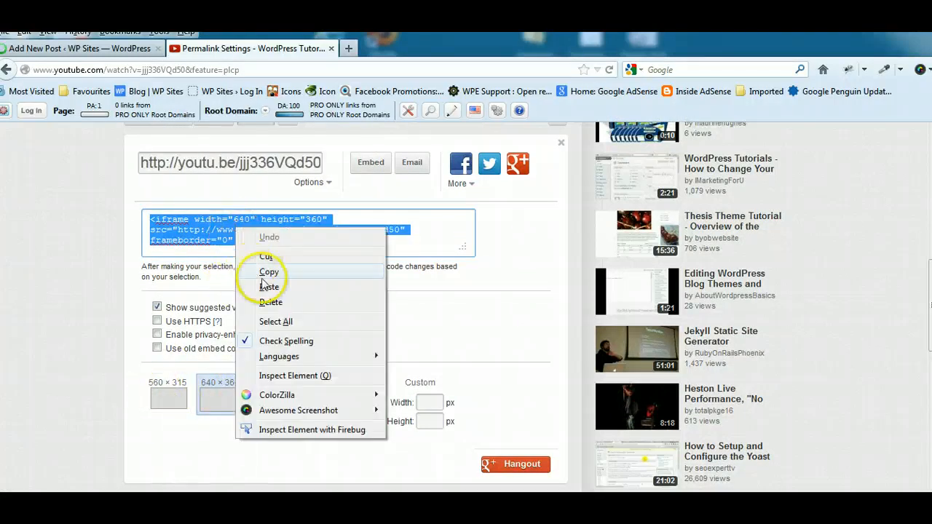
pyautogui.click(215, 162)
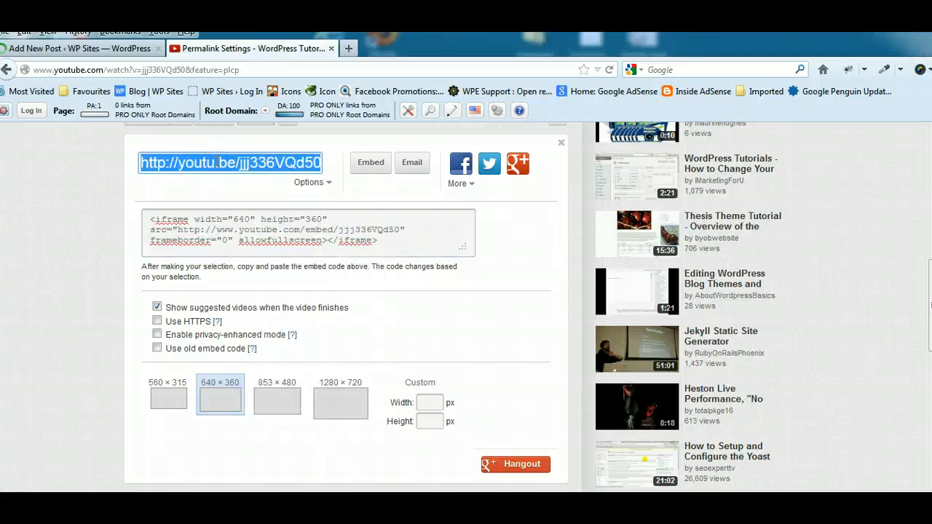
pyautogui.click(390, 243)
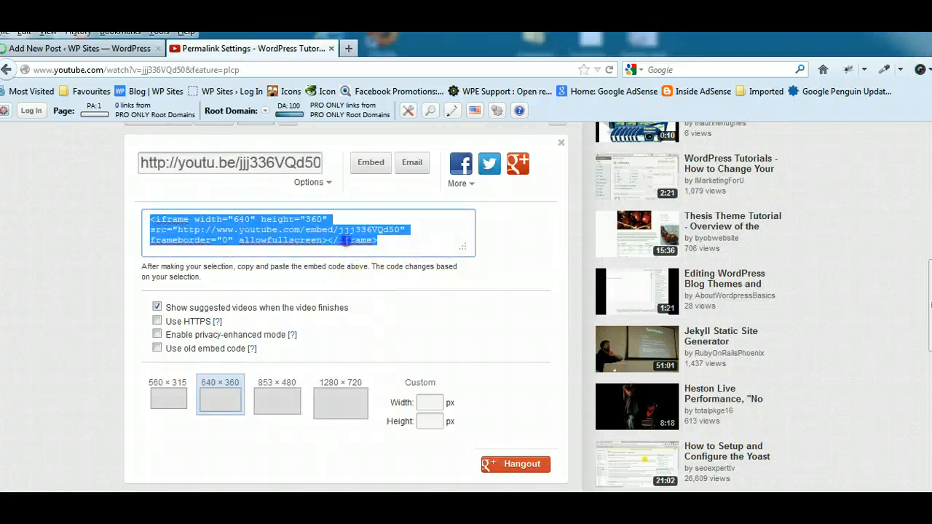
pyautogui.rightClick(289, 231)
pyautogui.click(321, 277)
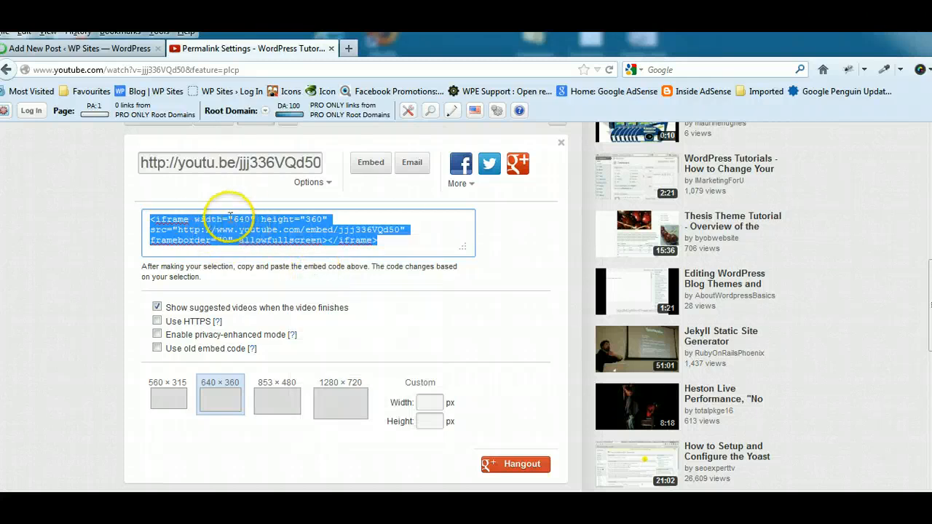
# Title the new WordPress post "Add Video To WordPress" and paste the iframe embed code into its HTML content.
pyautogui.click(104, 51)
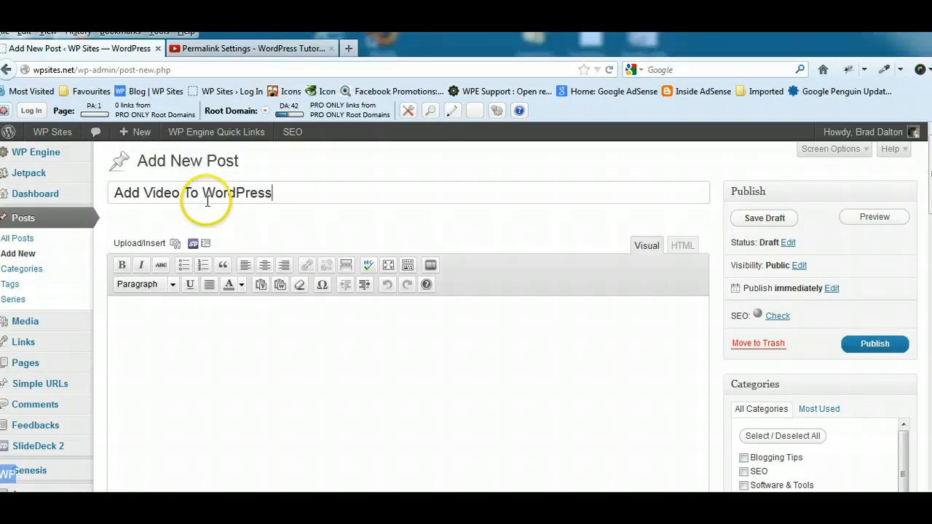
pyautogui.click(692, 246)
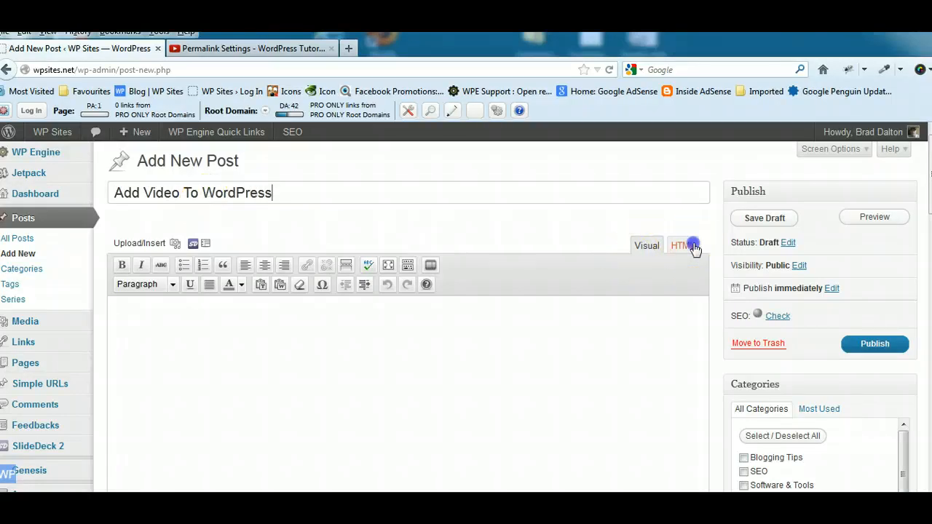
pyautogui.click(160, 301)
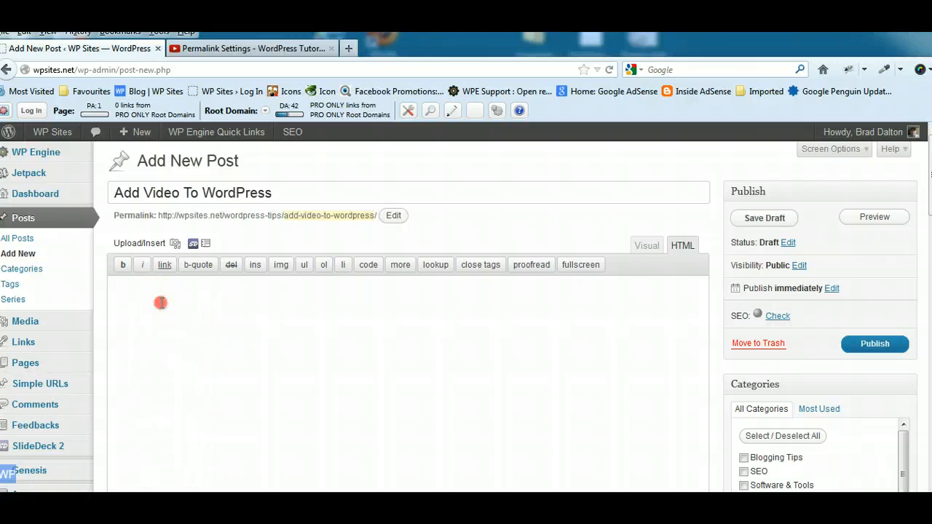
pyautogui.rightClick(161, 302)
pyautogui.click(195, 362)
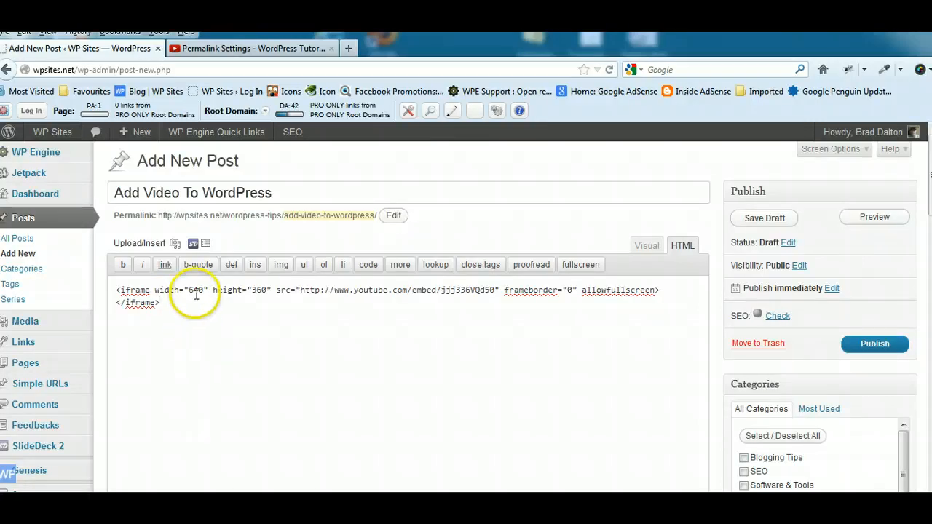
# Set the iframe width to 600 in the embed code and save the post draft.
pyautogui.press('BackSpace')
pyautogui.write('0')
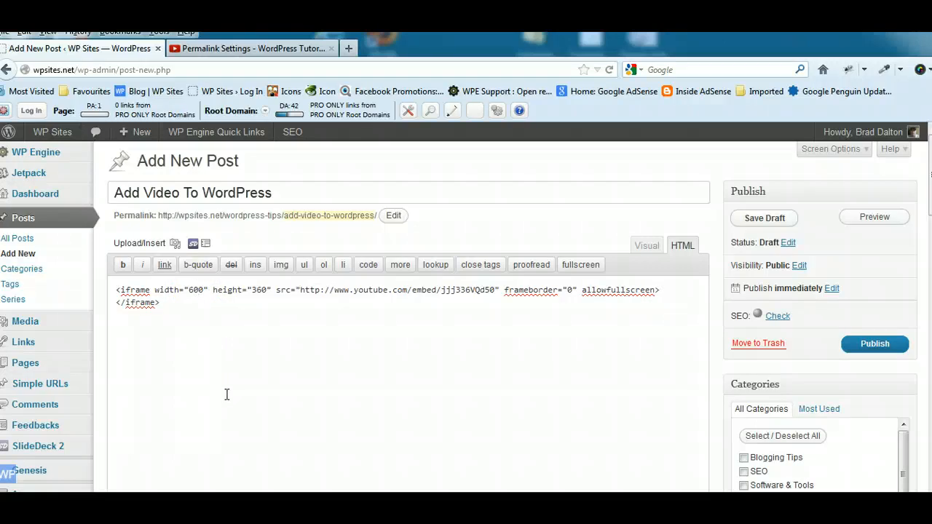
pyautogui.click(763, 217)
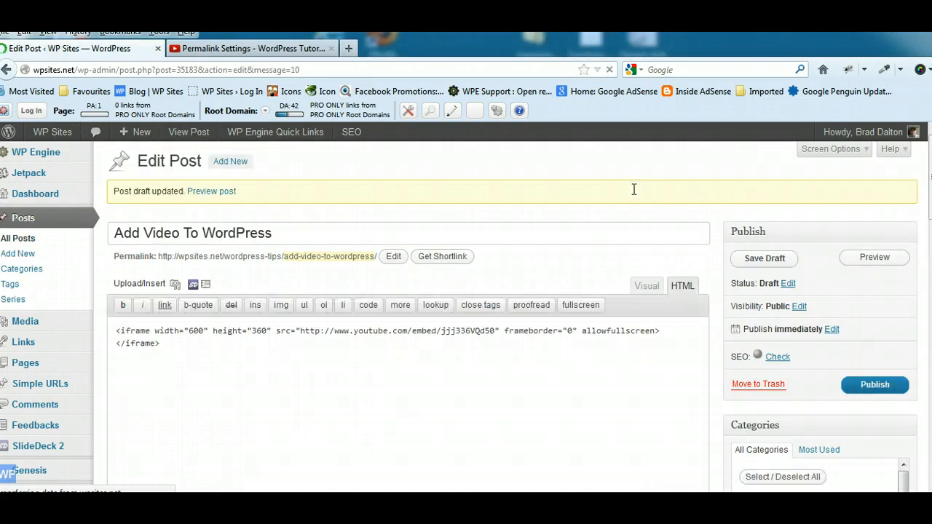
pyautogui.click(727, 212)
# Preview the draft post and look over the embedded Permalink Settings video and the content below it.
pyautogui.click(871, 258)
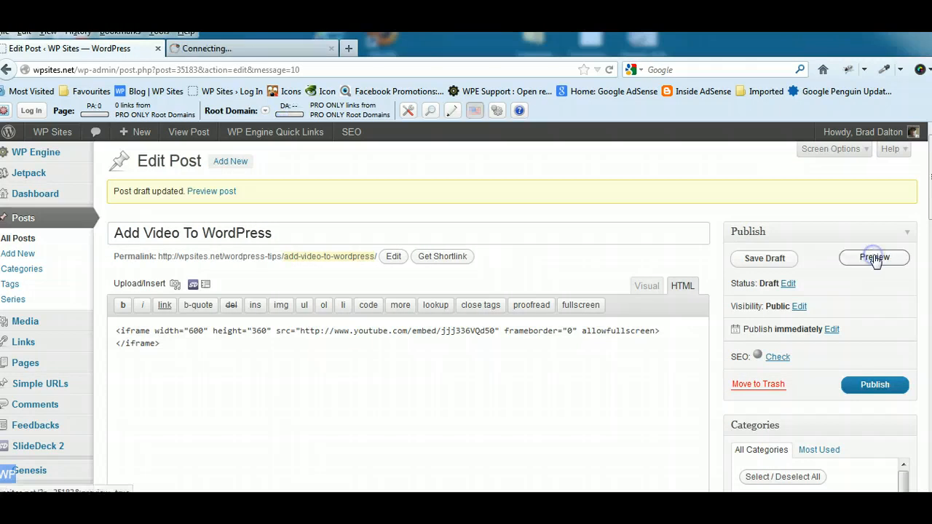
pyautogui.click(235, 48)
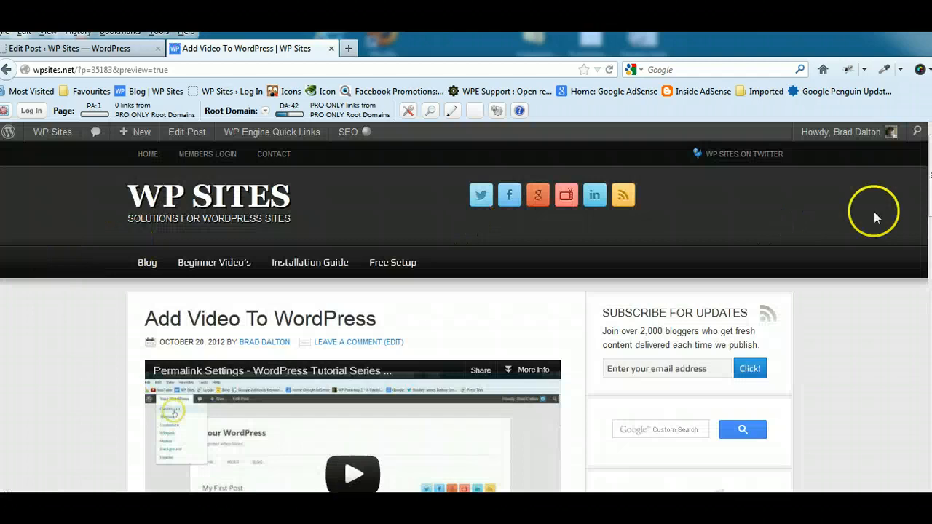
pyautogui.scroll(-2, 466, 317)
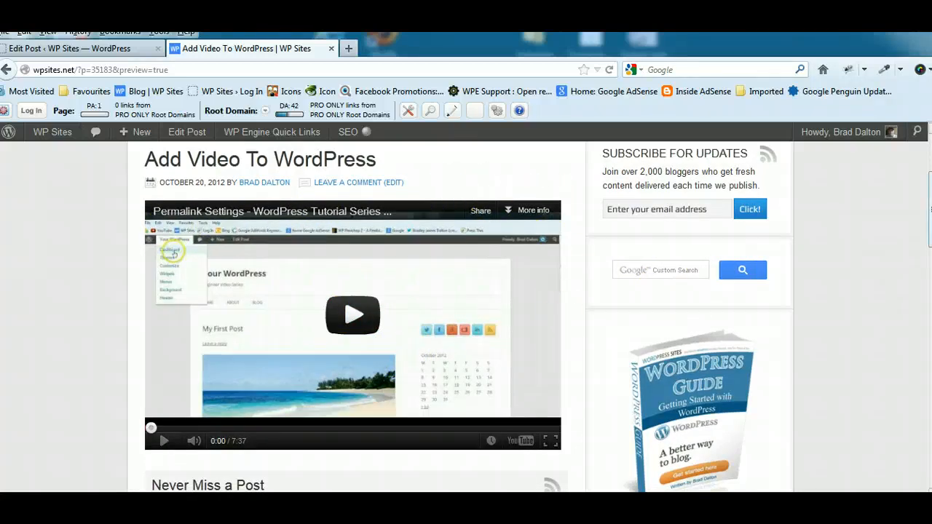
pyautogui.scroll(-2, 902, 255)
pyautogui.scroll(-4, 537, 317)
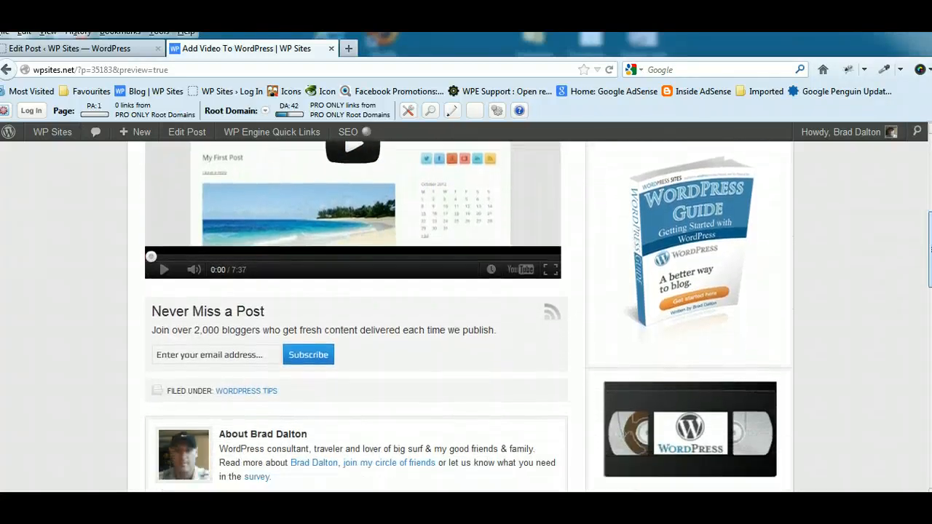
pyautogui.scroll(4, 537, 317)
pyautogui.scroll(2, 466, 316)
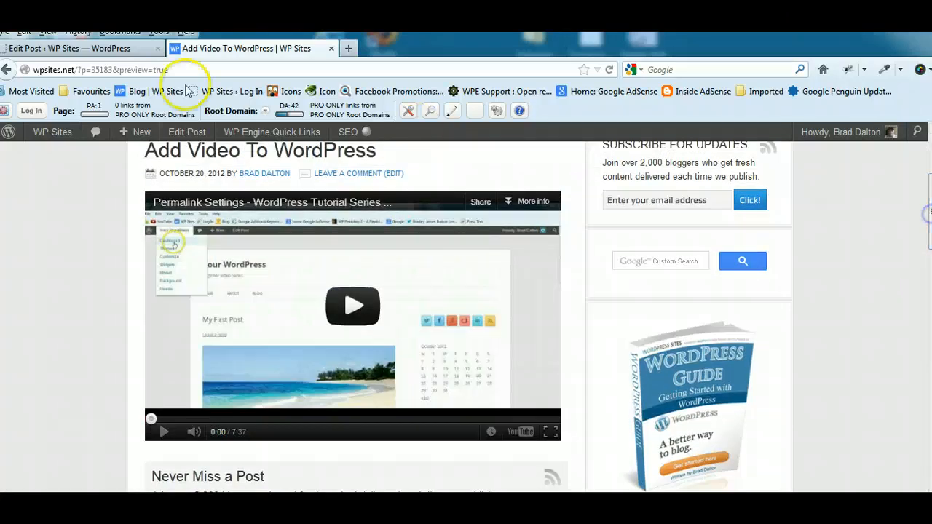
# Go from the post preview to the site's YouTube channel, reopen the Permalink Settings video and pause it.
pyautogui.click(108, 48)
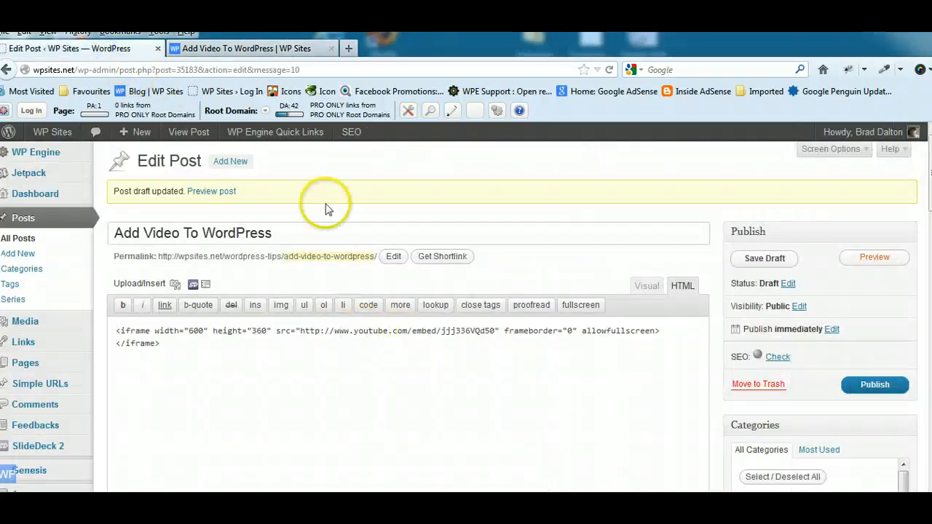
pyautogui.click(222, 49)
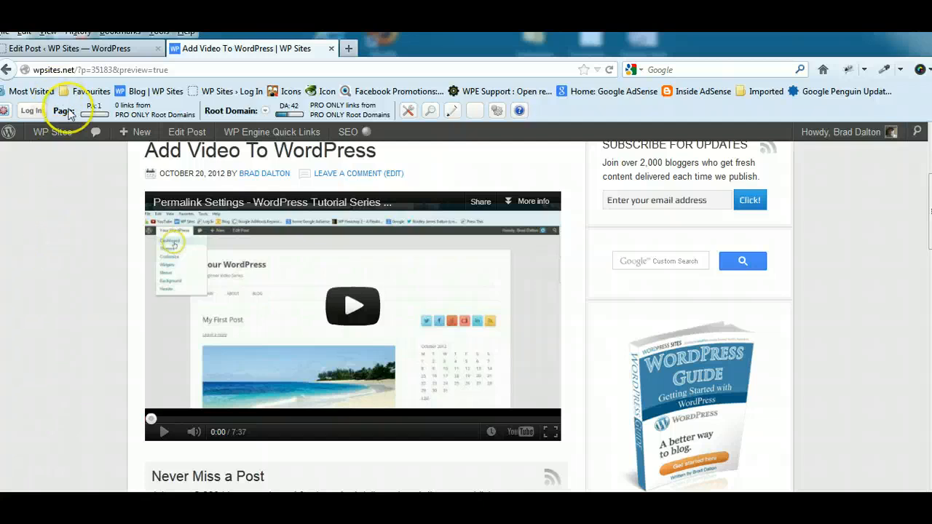
pyautogui.moveTo(208, 484)
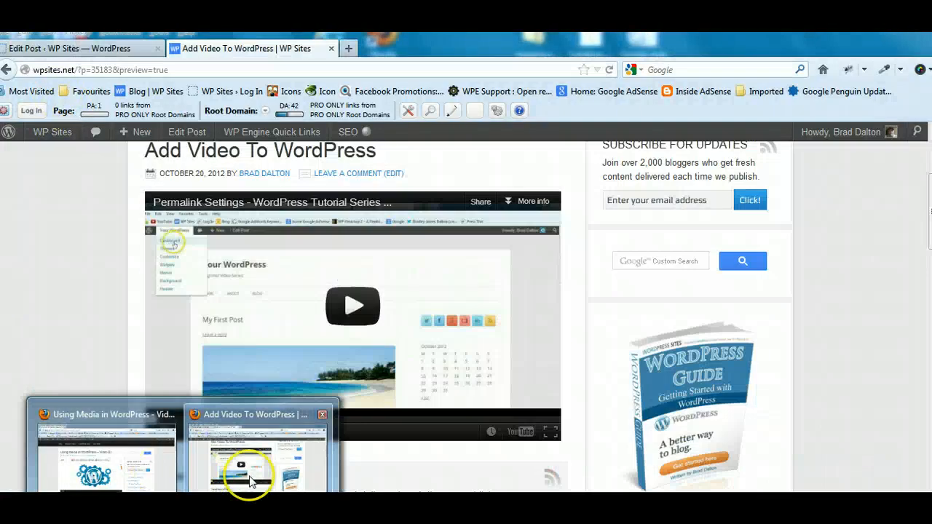
pyautogui.click(249, 481)
pyautogui.scroll(3, 914, 214)
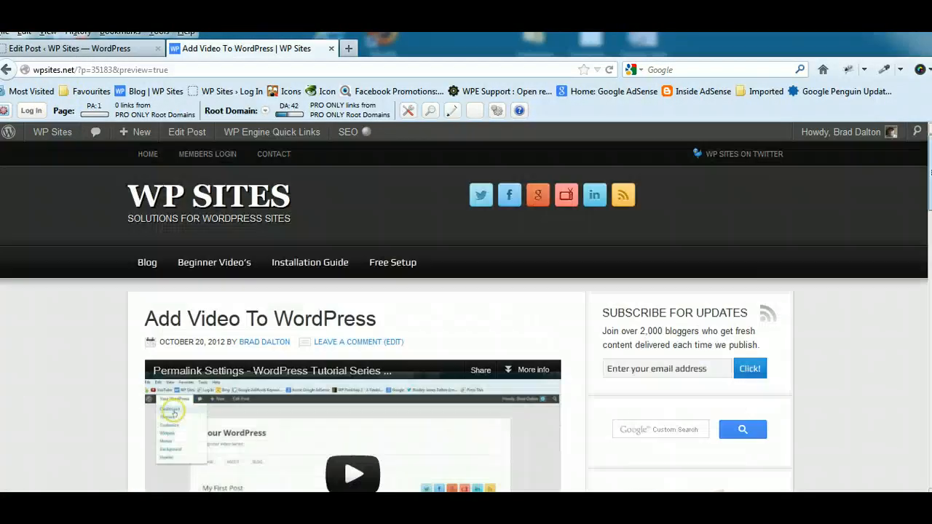
pyautogui.click(565, 195)
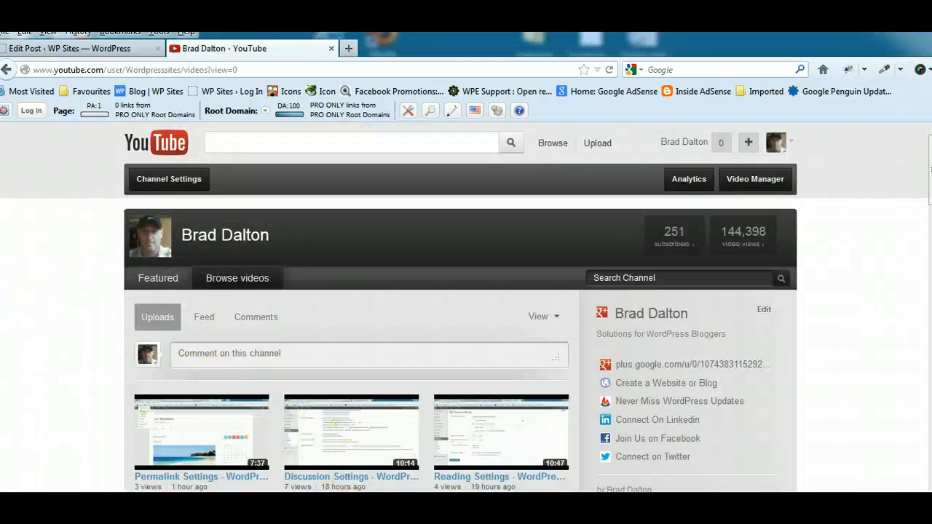
pyautogui.scroll(-4, 415, 340)
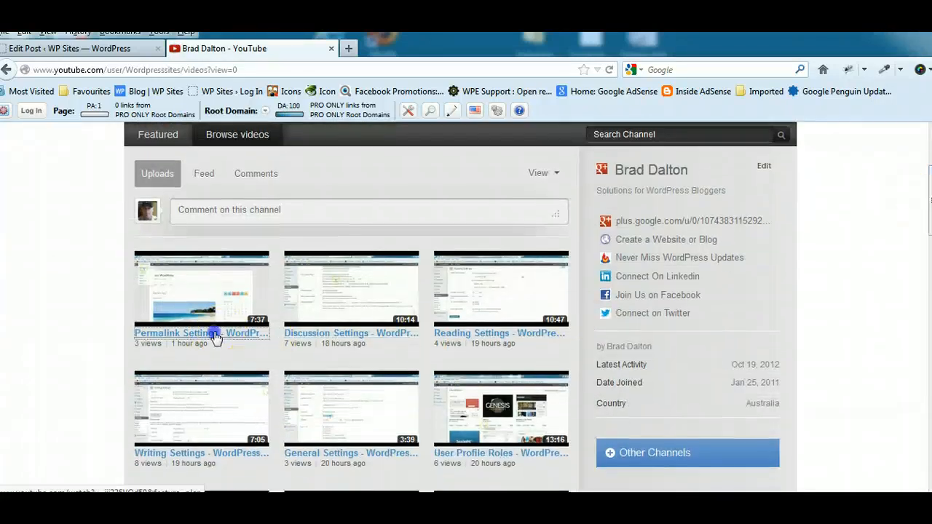
pyautogui.click(214, 334)
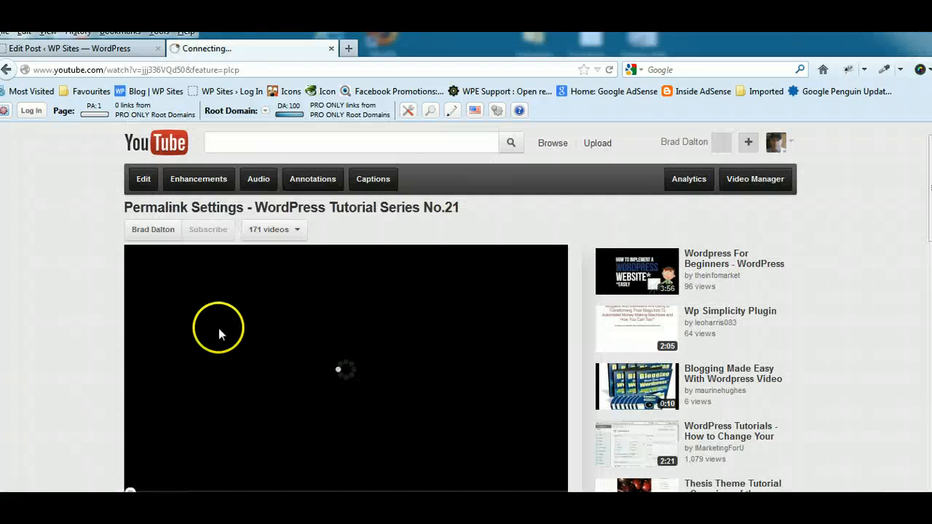
pyautogui.scroll(-3, 219, 379)
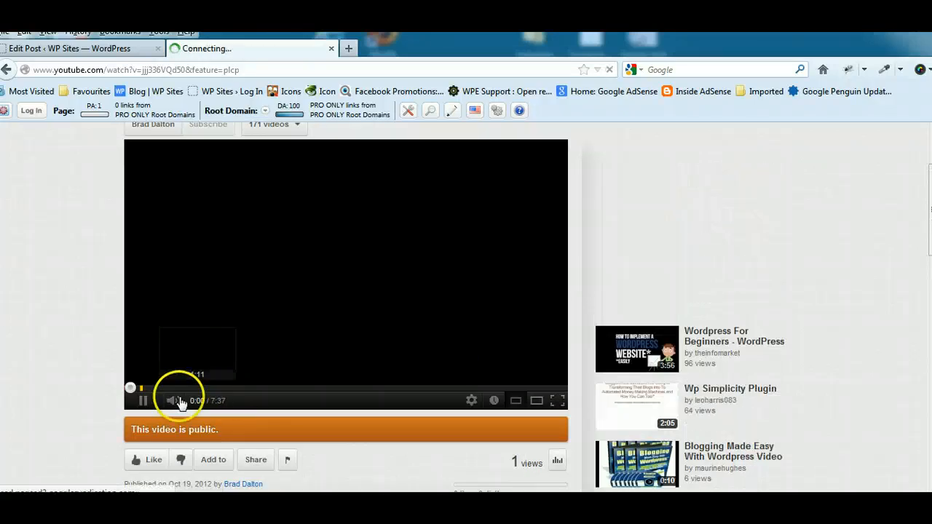
pyautogui.click(140, 407)
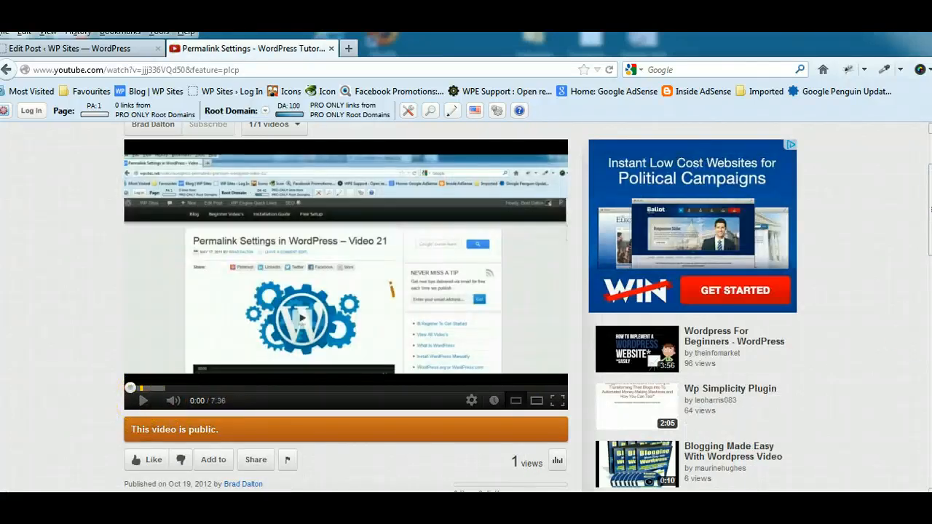
pyautogui.moveTo(930, 226); pyautogui.dragTo(930, 256)
pyautogui.scroll(-3, 346, 291)
pyautogui.click(255, 248)
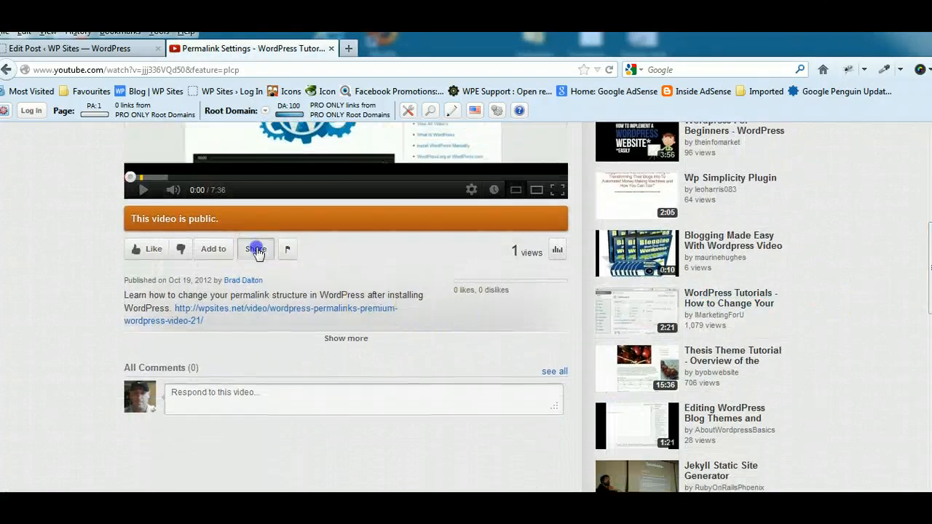
pyautogui.rightClick(260, 290)
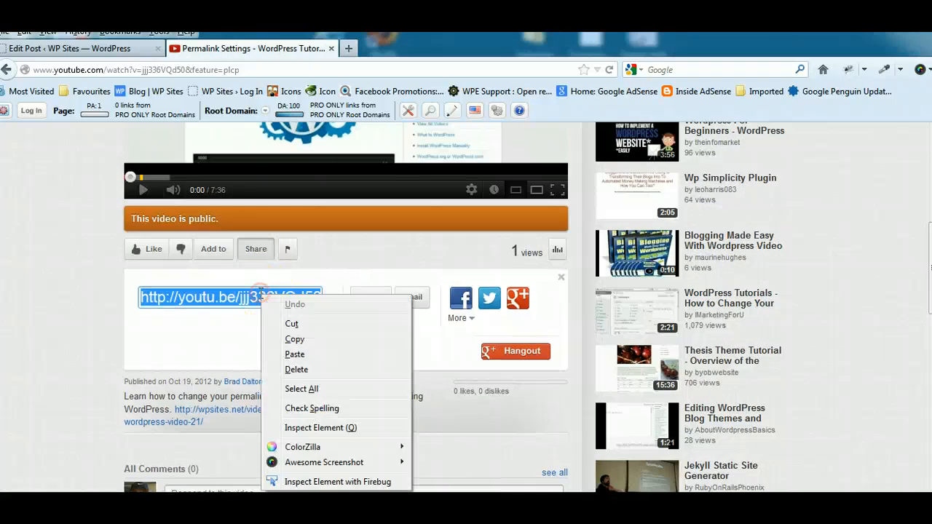
pyautogui.click(294, 339)
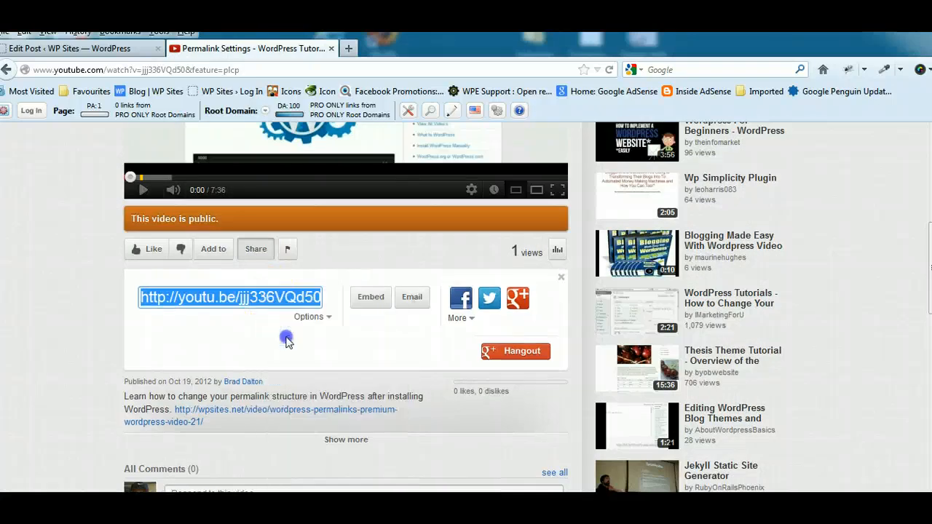
pyautogui.click(102, 48)
pyautogui.moveTo(160, 345); pyautogui.dragTo(78, 315)
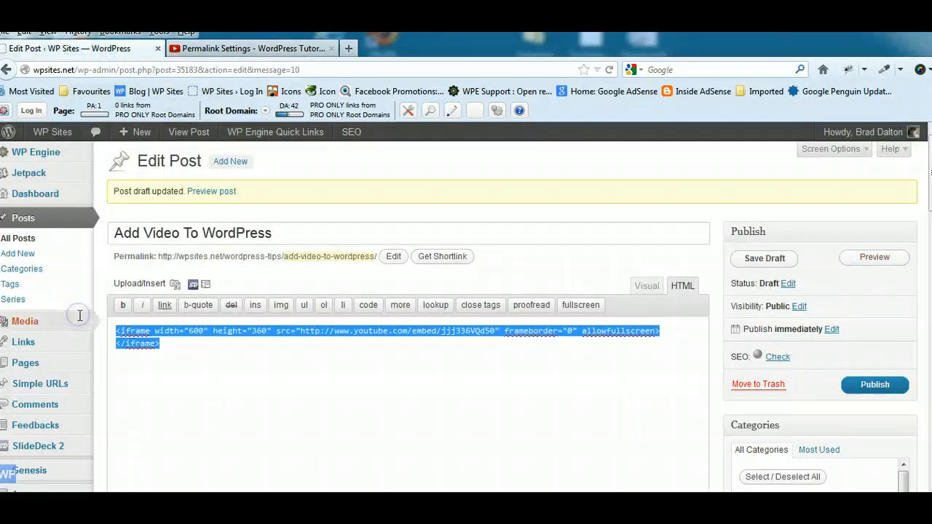
pyautogui.press('Delete')
pyautogui.rightClick(195, 326)
pyautogui.click(225, 389)
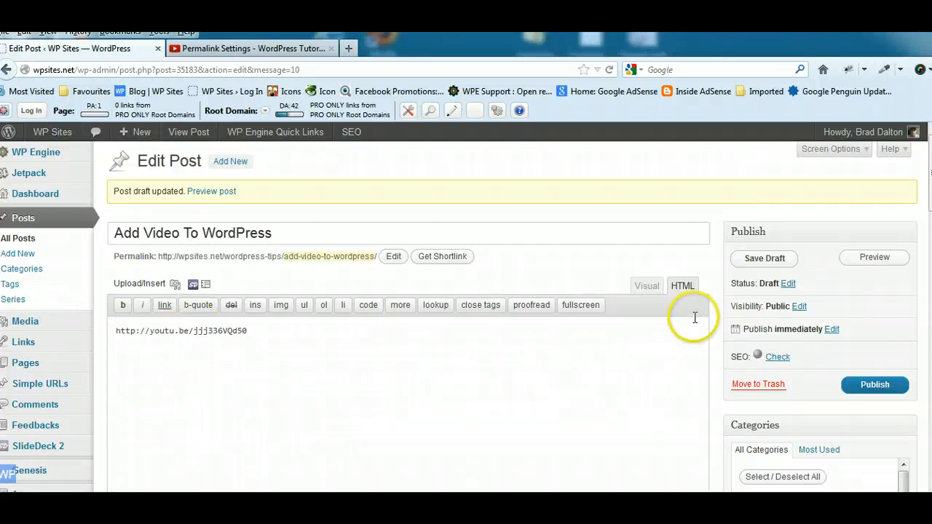
# Save the draft of the Add Video To WordPress post, preview it and look over the video embedded from the plain link.
pyautogui.click(762, 257)
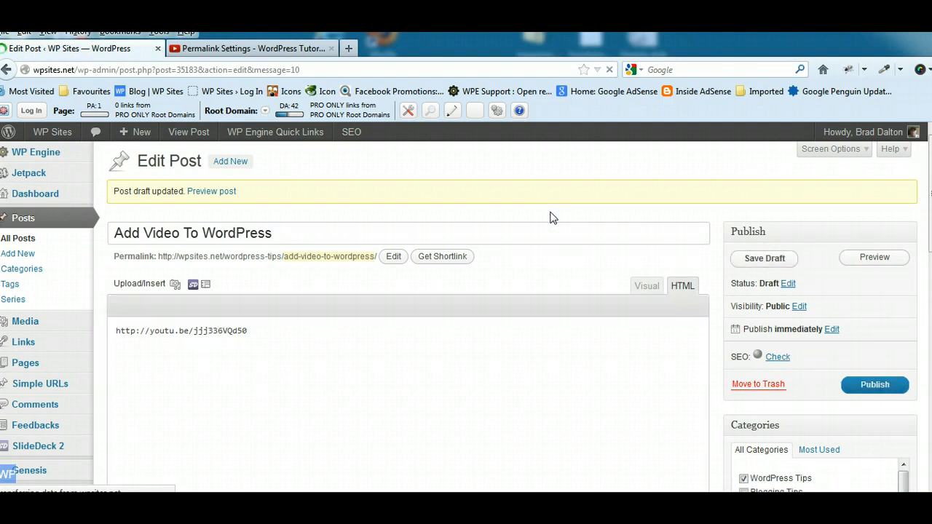
pyautogui.click(873, 257)
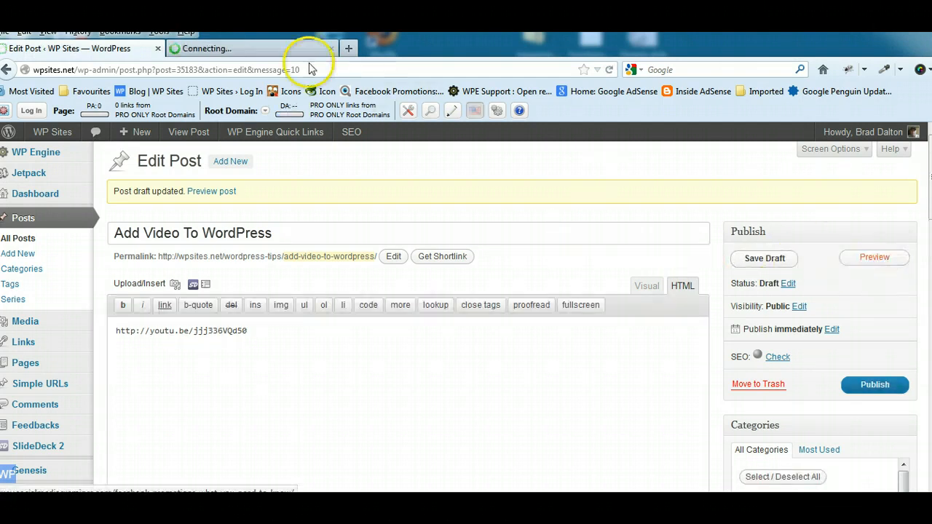
pyautogui.click(270, 48)
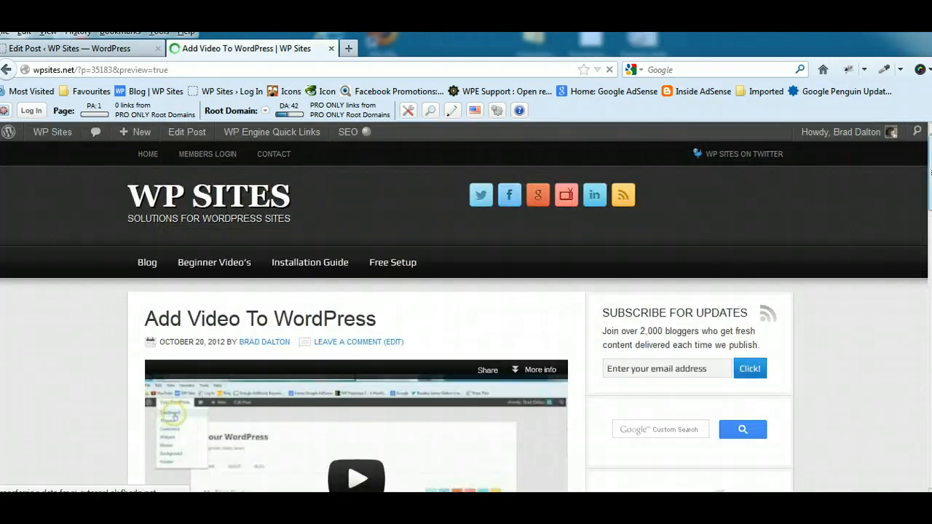
pyautogui.scroll(-3, 319, 270)
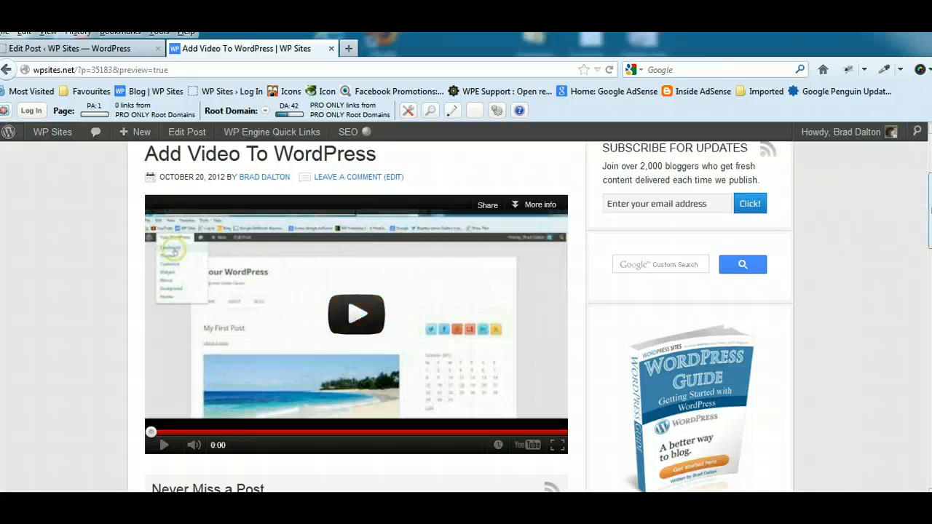
pyautogui.scroll(-3, 466, 316)
pyautogui.scroll(5, 466, 317)
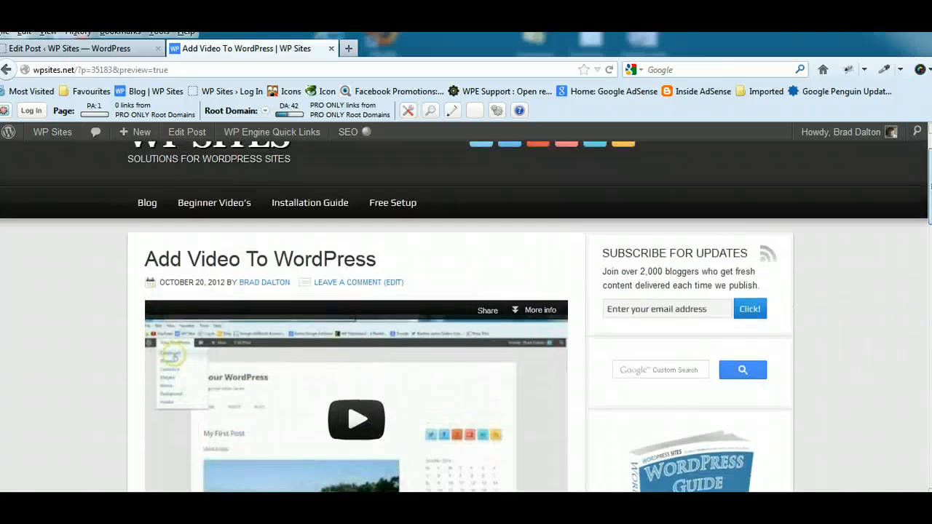
# Compare the plain YouTube link in the post's HTML editor with the video shown in the post preview.
pyautogui.click(93, 48)
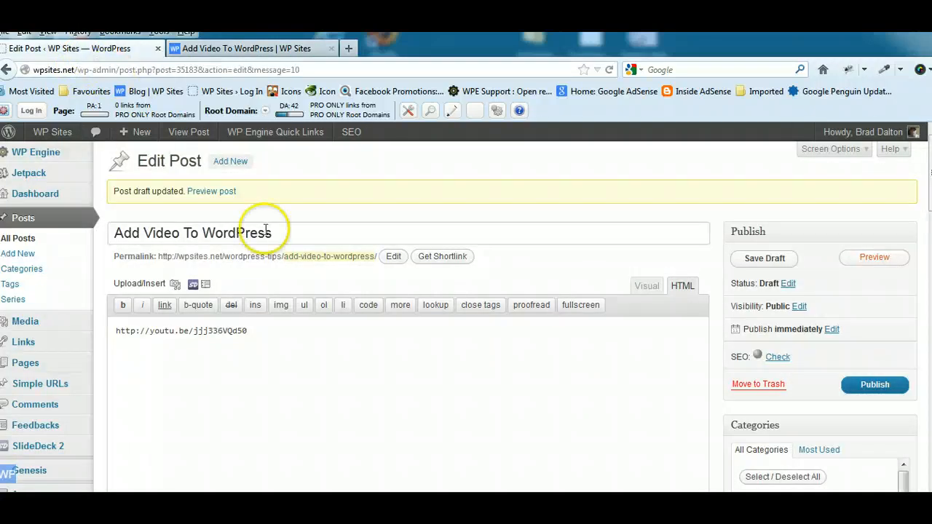
pyautogui.scroll(-3, 466, 313)
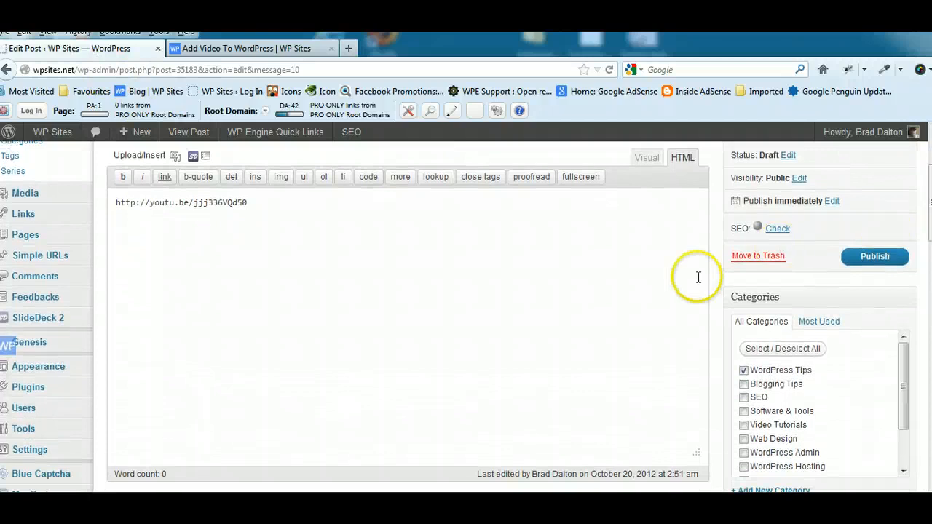
pyautogui.click(228, 50)
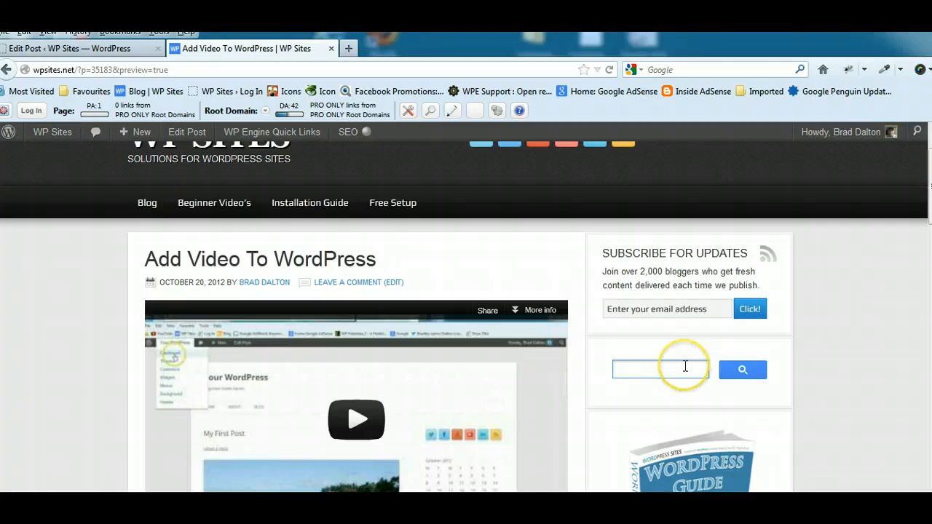
pyautogui.click(82, 54)
pyautogui.moveTo(40, 396)
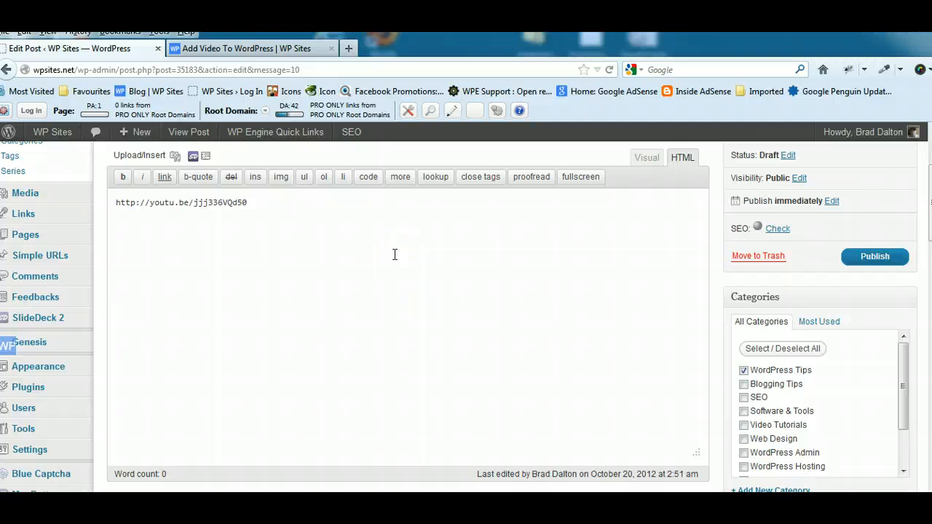
pyautogui.scroll(2, 466, 317)
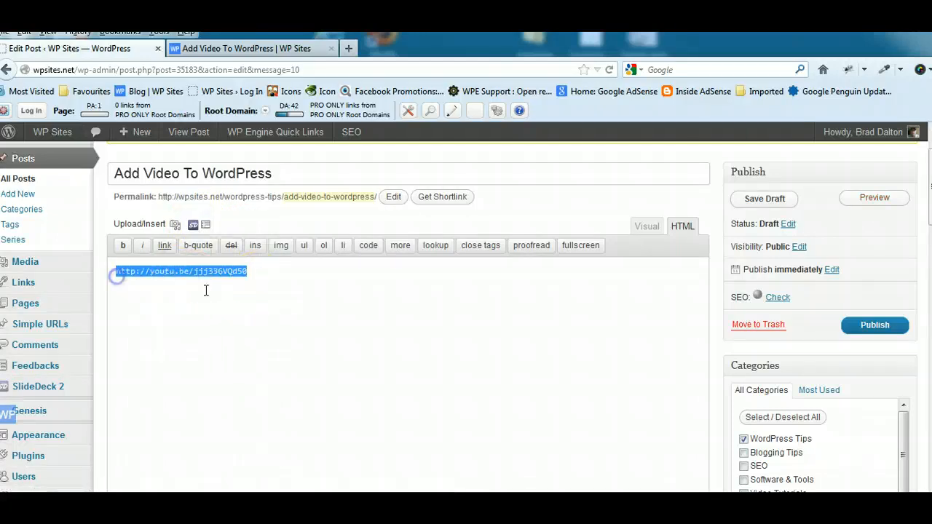
pyautogui.click(283, 284)
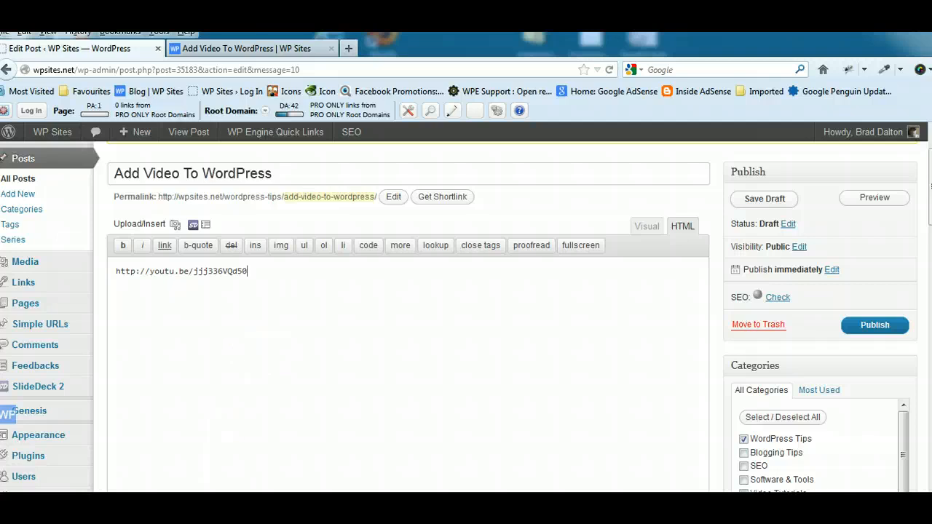
# Switch to the Using Media in WordPress – Video 23 page and look through its related links, closing section and comment area.
pyautogui.click(161, 474)
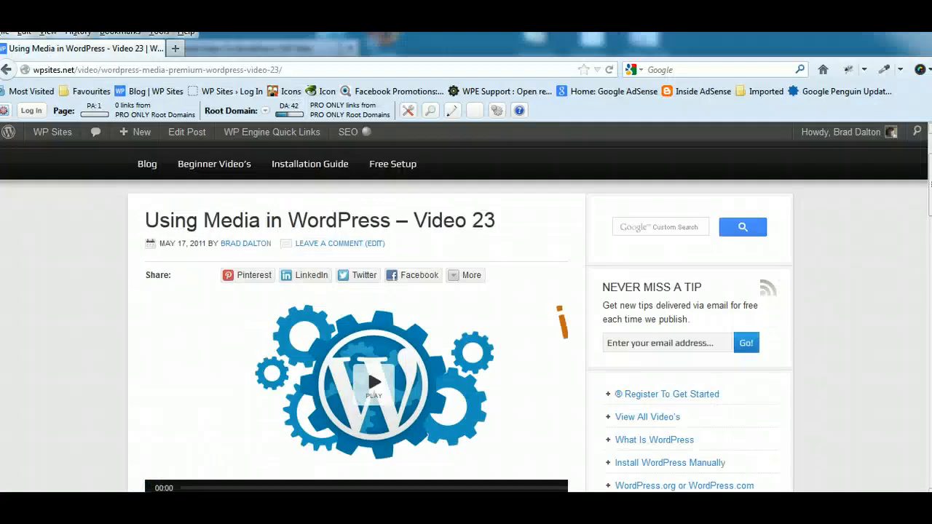
pyautogui.scroll(-10, 466, 317)
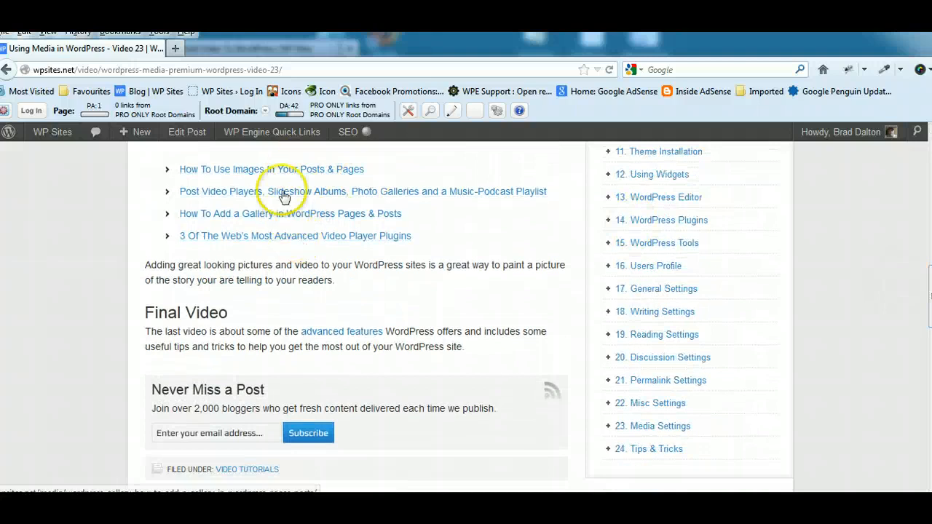
pyautogui.scroll(-7, 407, 298)
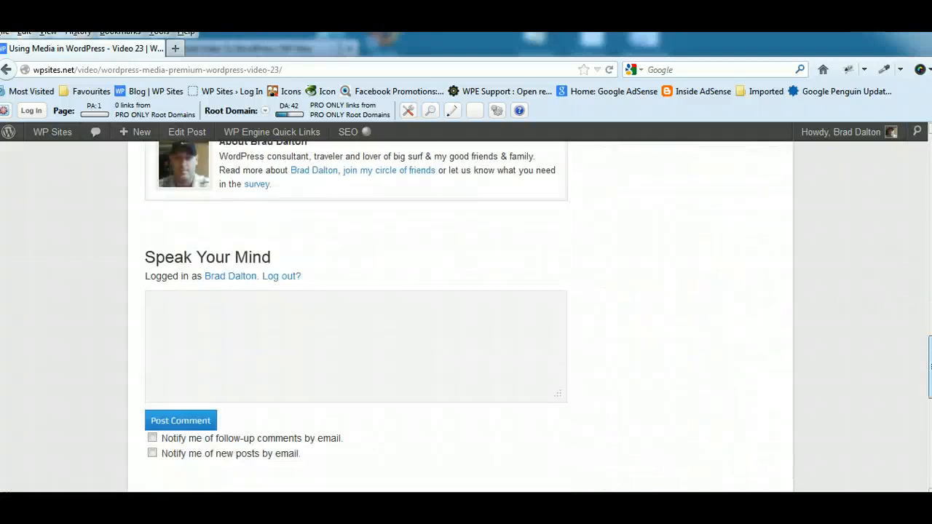
pyautogui.click(303, 298)
pyautogui.scroll(5, 466, 313)
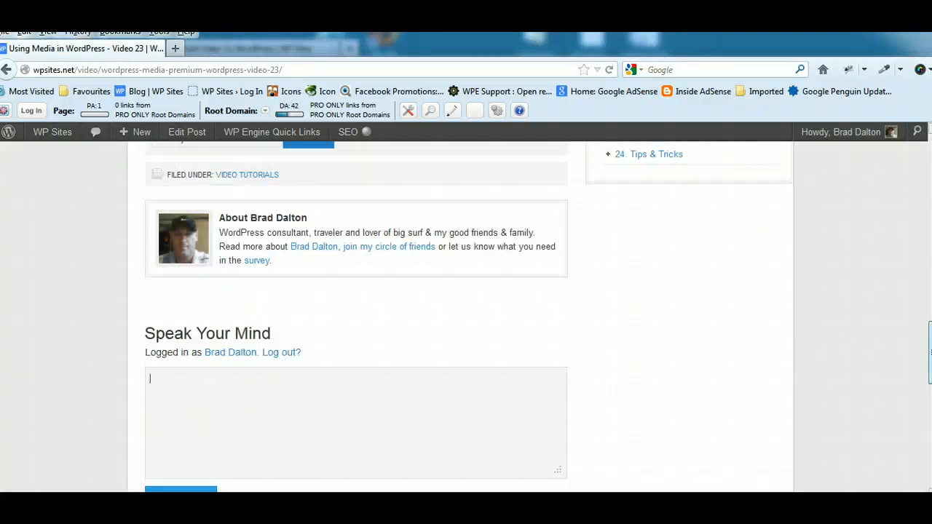
pyautogui.scroll(4, 465, 313)
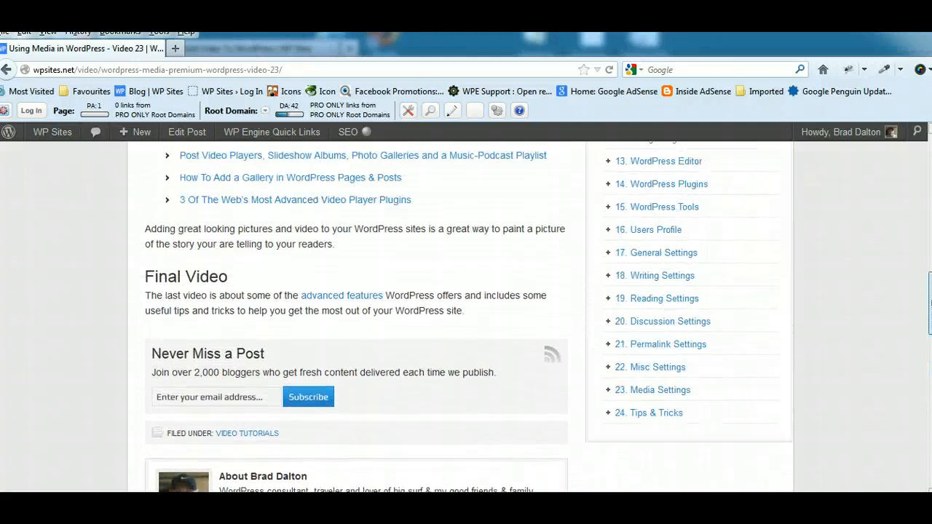
pyautogui.scroll(4, 465, 313)
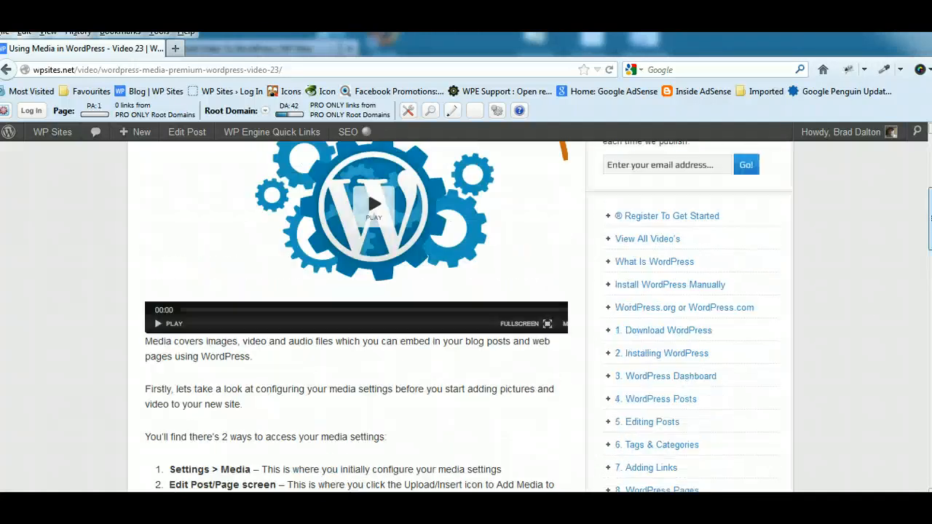